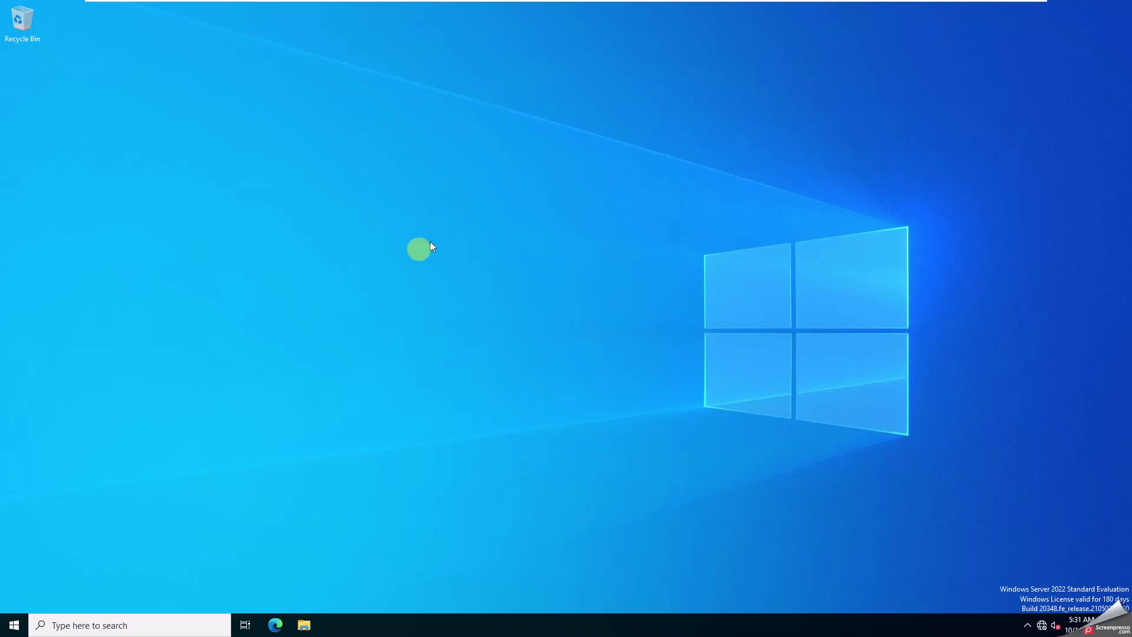
- Run ipconfig in Command Prompt to confirm the server's IPv4 address is 192.168.32.200
{"action": "left_click", "coordinate": [142, 625]}
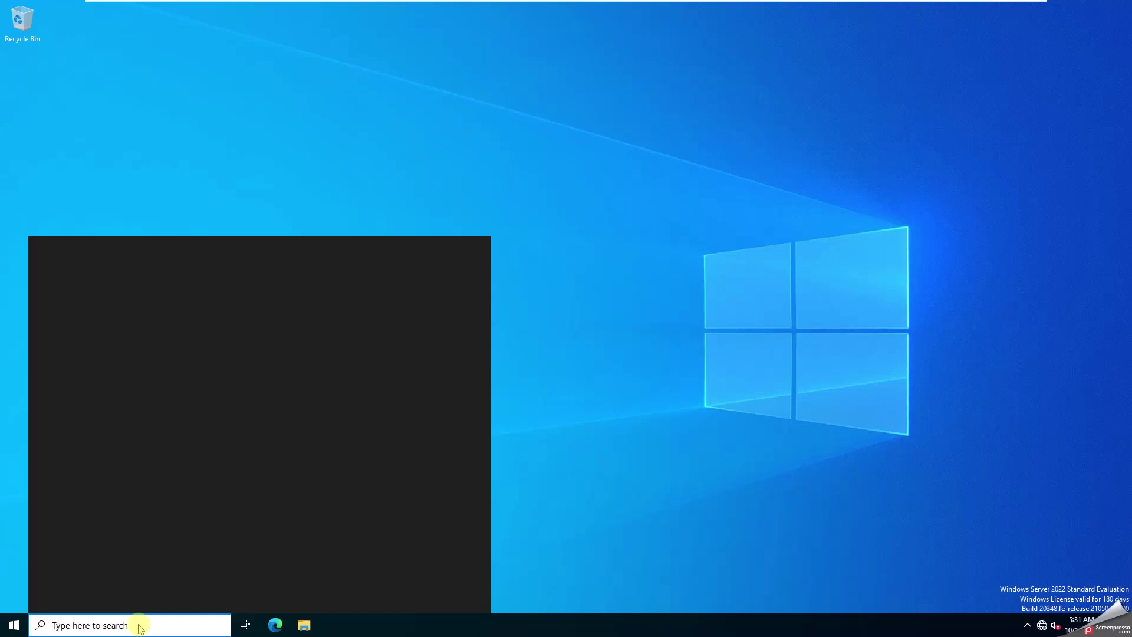
{"action": "type", "text": "cmd"}
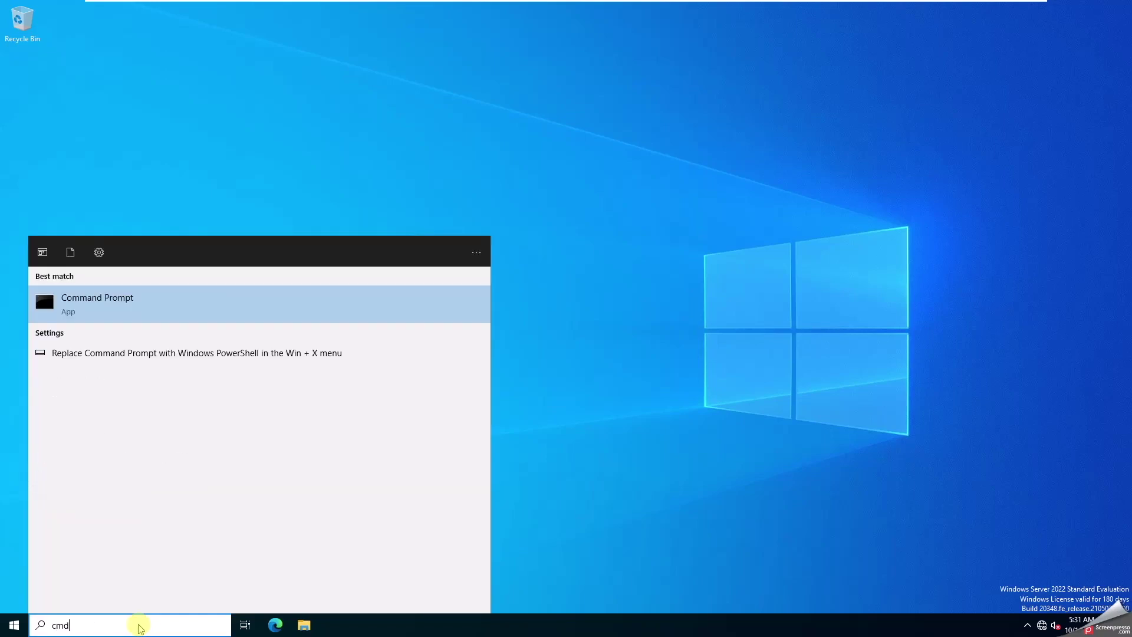
{"action": "key", "text": "Return"}
{"action": "type", "text": "ipconfig"}
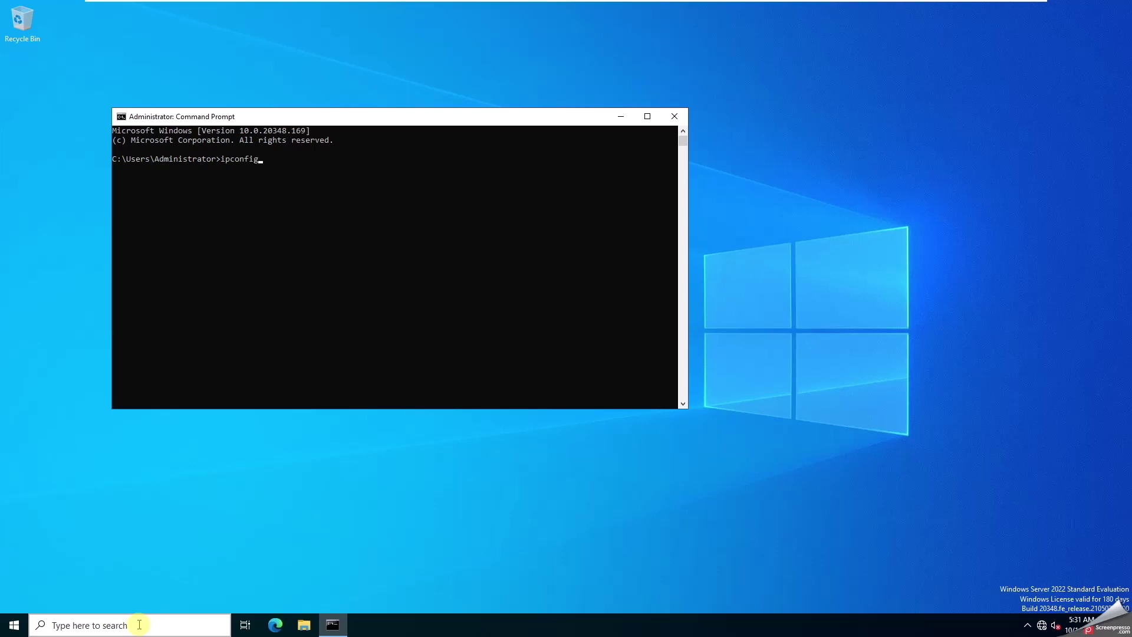
{"action": "key", "text": "Return"}
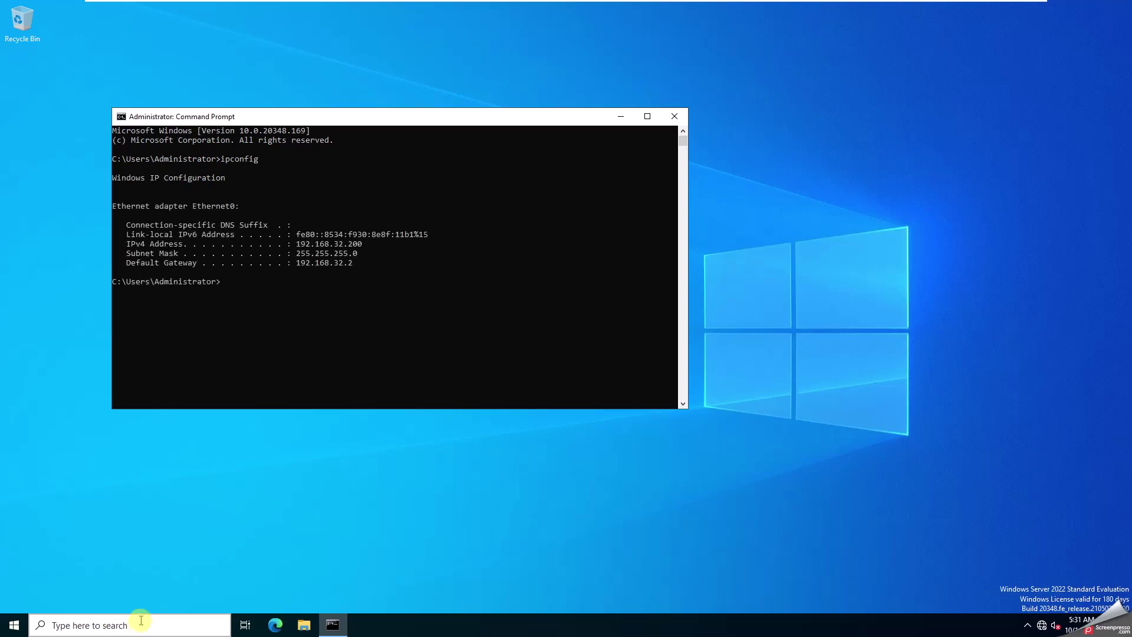
- Close Command Prompt, glance at the Win11 VM, and return to the Windows Server 2022 desktop
{"action": "left_click", "coordinate": [674, 116]}
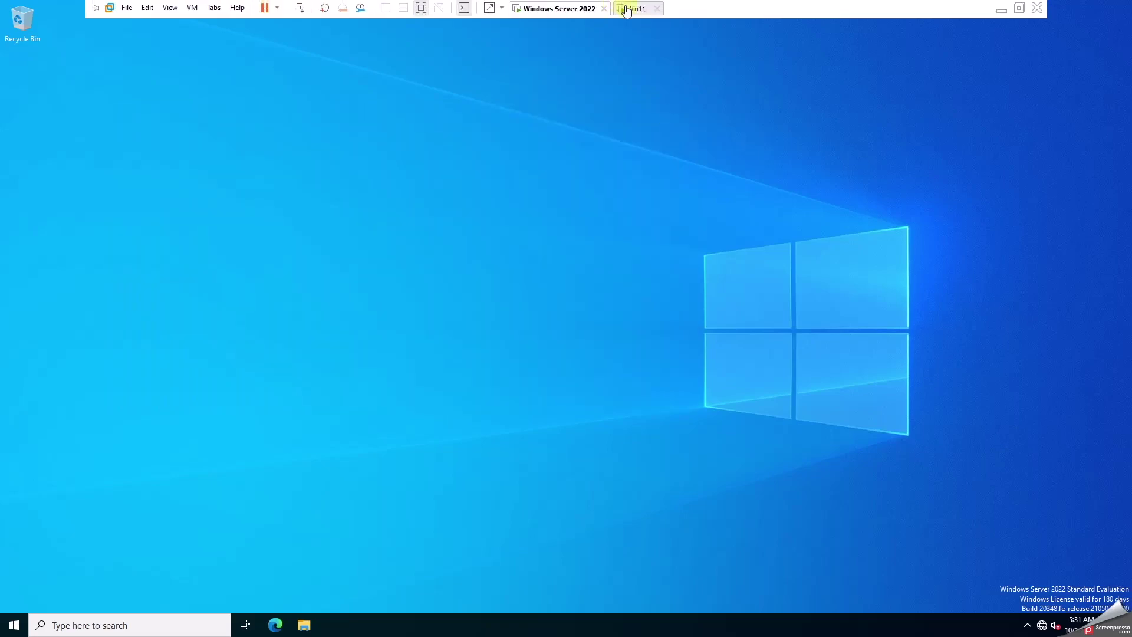
{"action": "left_click", "coordinate": [634, 7]}
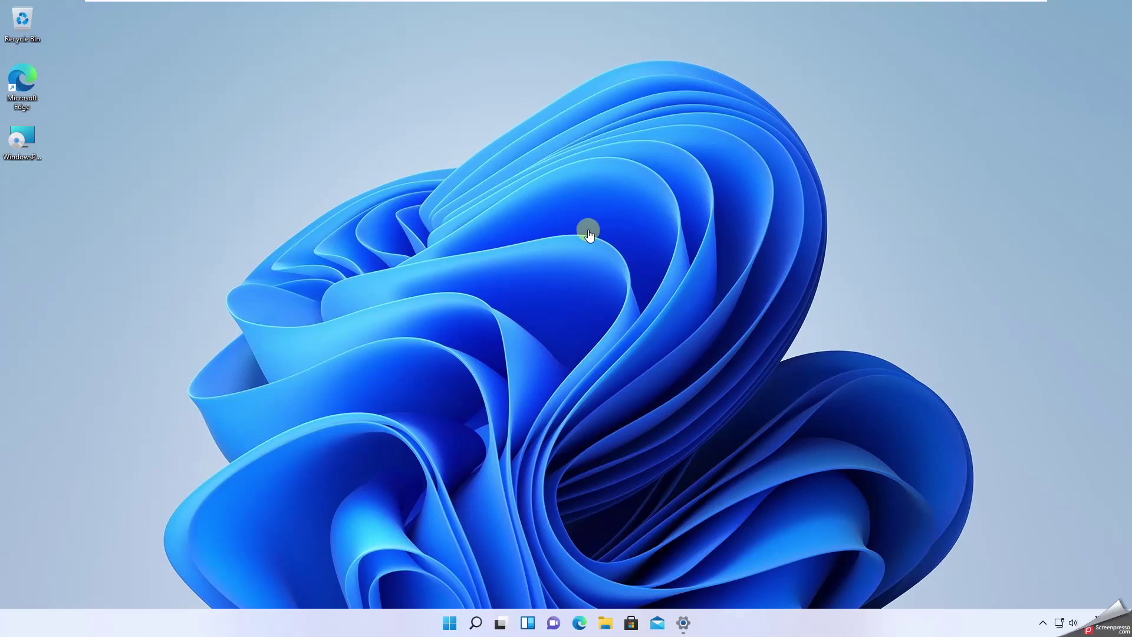
{"action": "left_click", "coordinate": [577, 9]}
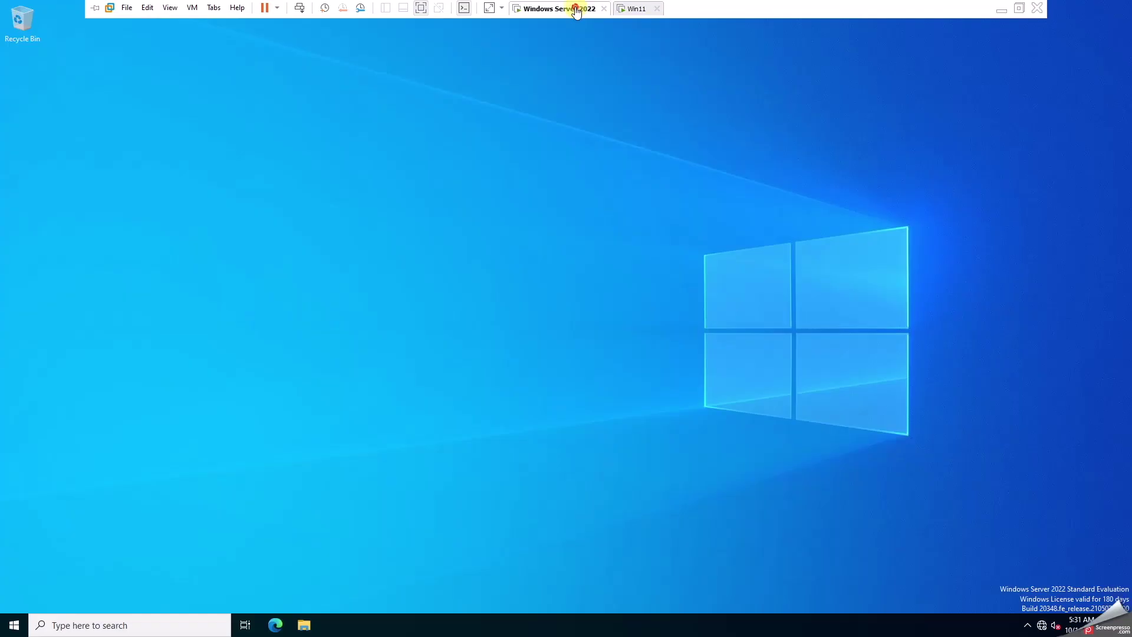
{"action": "left_click", "coordinate": [11, 627]}
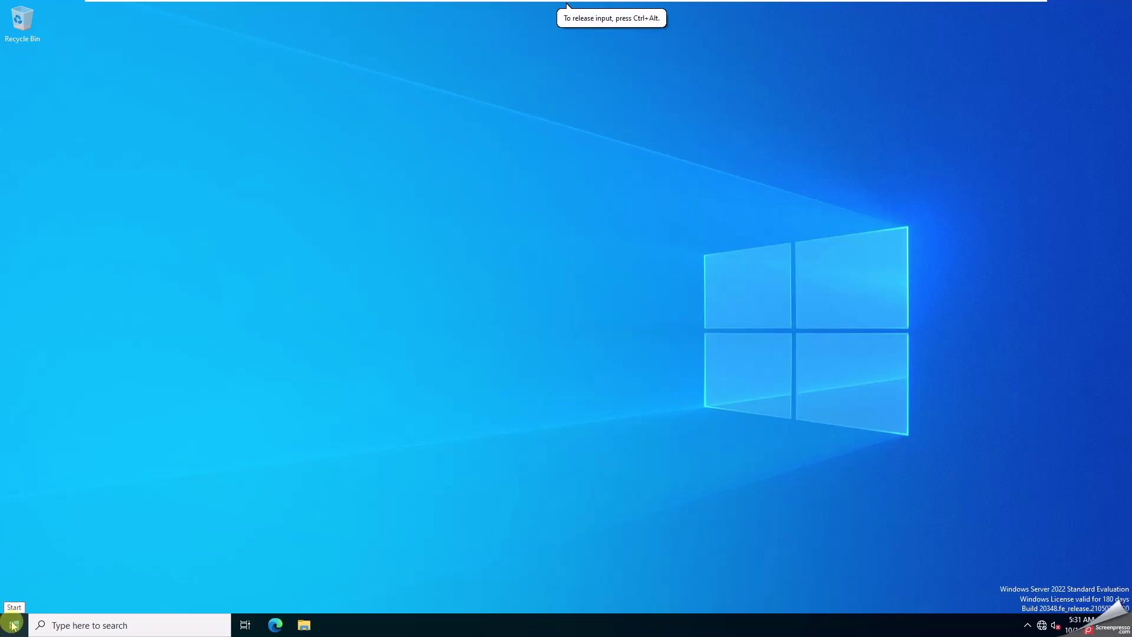
- Launch Server Manager from Start and get the Add Roles and Features wizard past its introduction
{"action": "left_click", "coordinate": [13, 626]}
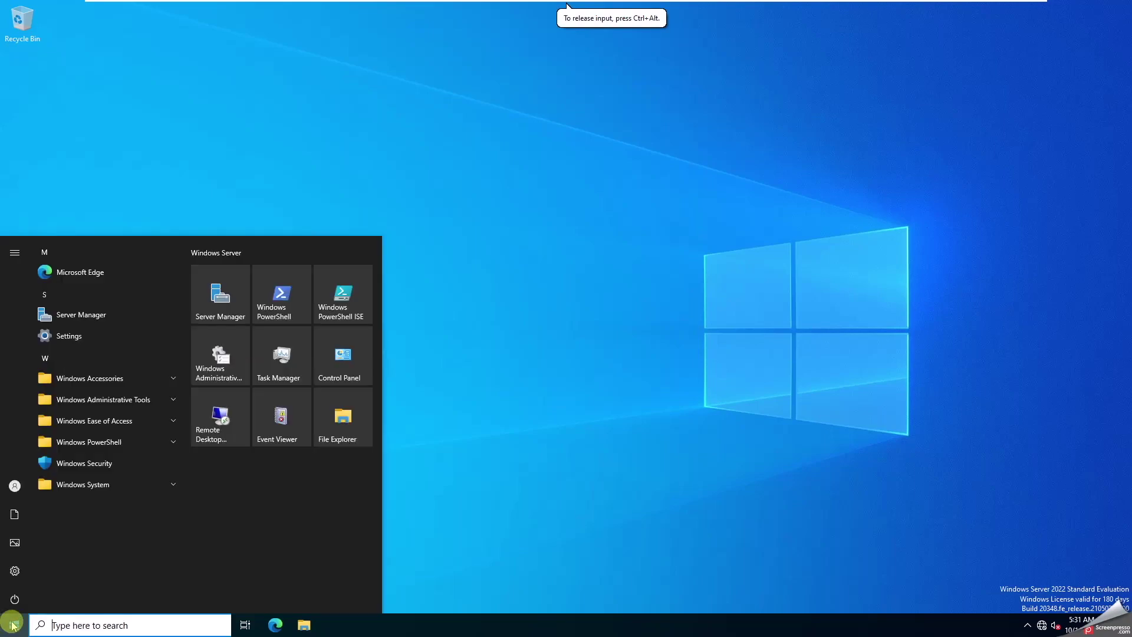
{"action": "left_click", "coordinate": [211, 300]}
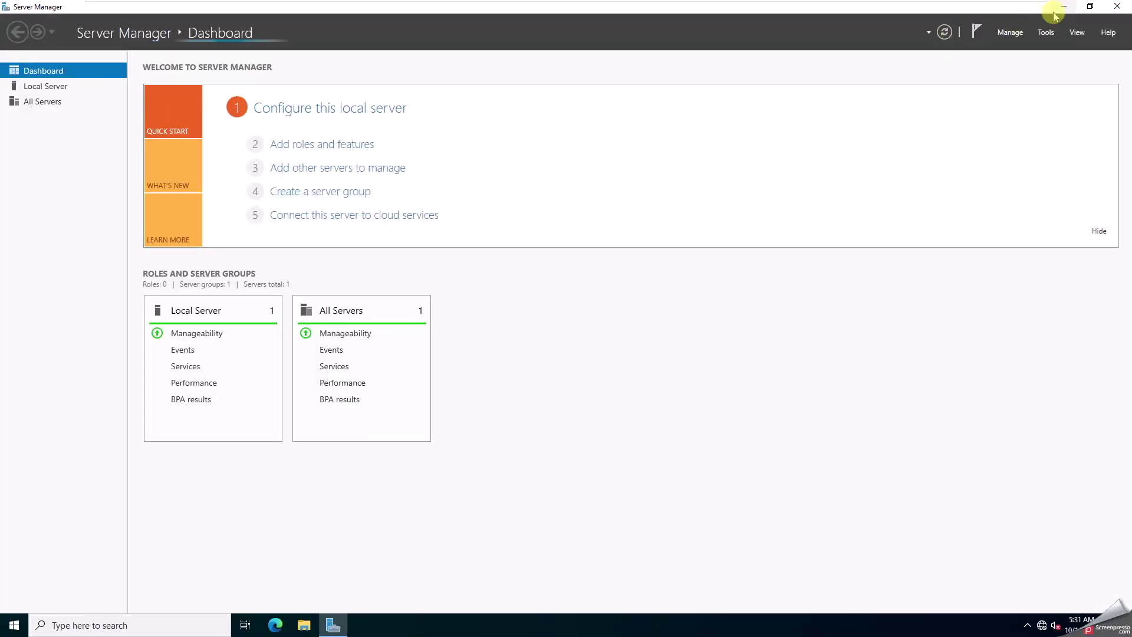
{"action": "left_click", "coordinate": [1011, 33]}
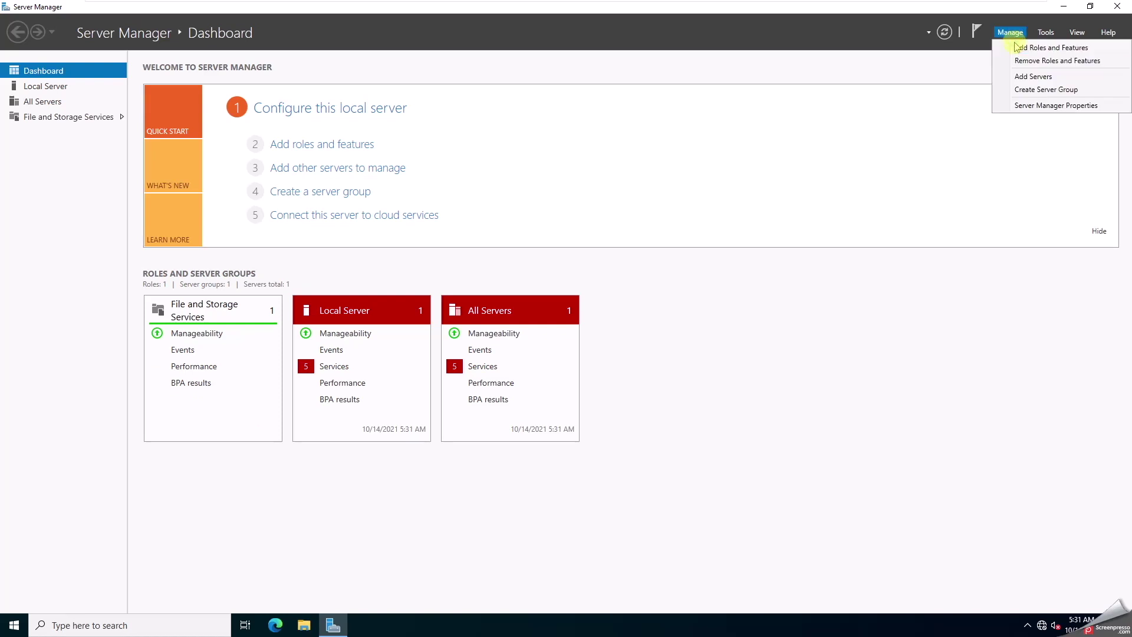
{"action": "left_click", "coordinate": [1029, 44]}
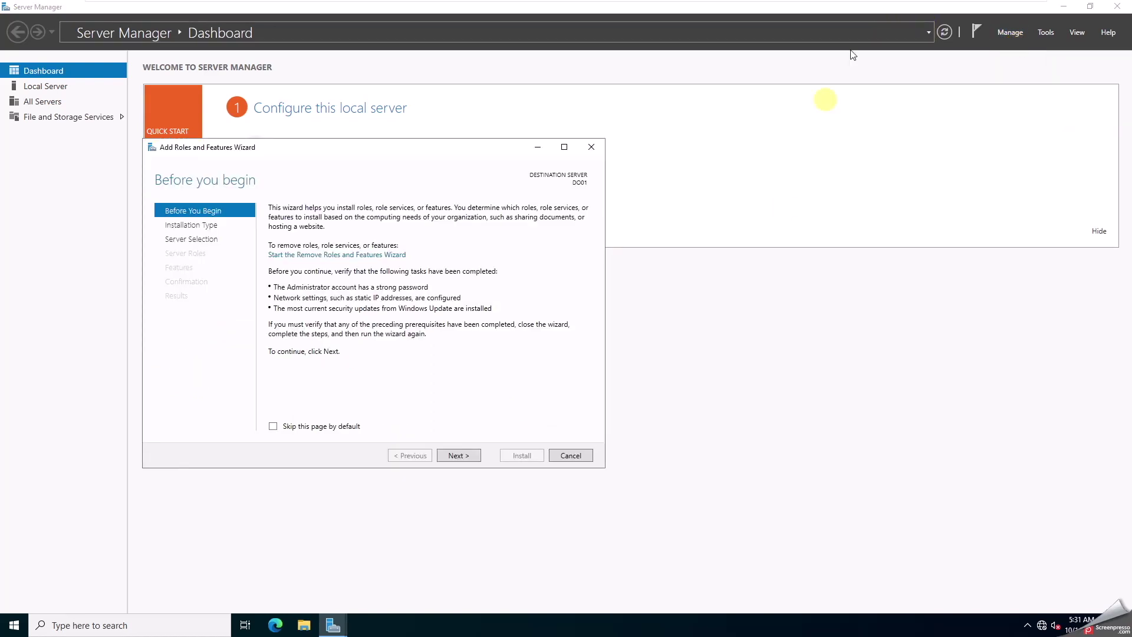
{"action": "left_click", "coordinate": [460, 458]}
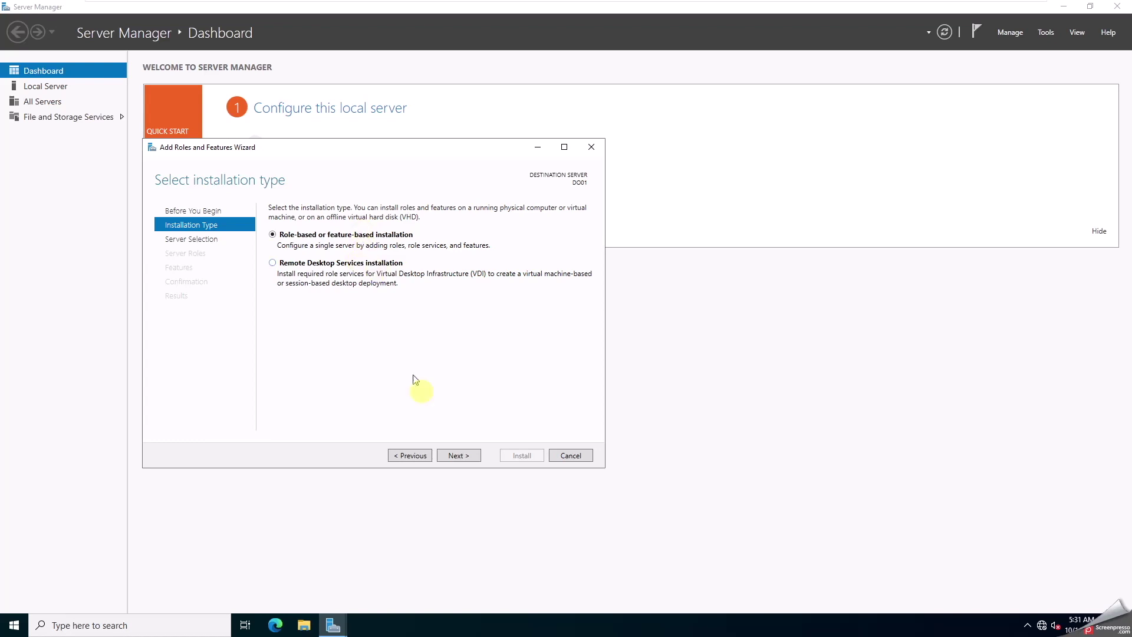
- On DO01, select Active Directory Domain Services and DNS Server plus their required management tools
{"action": "left_click", "coordinate": [458, 455]}
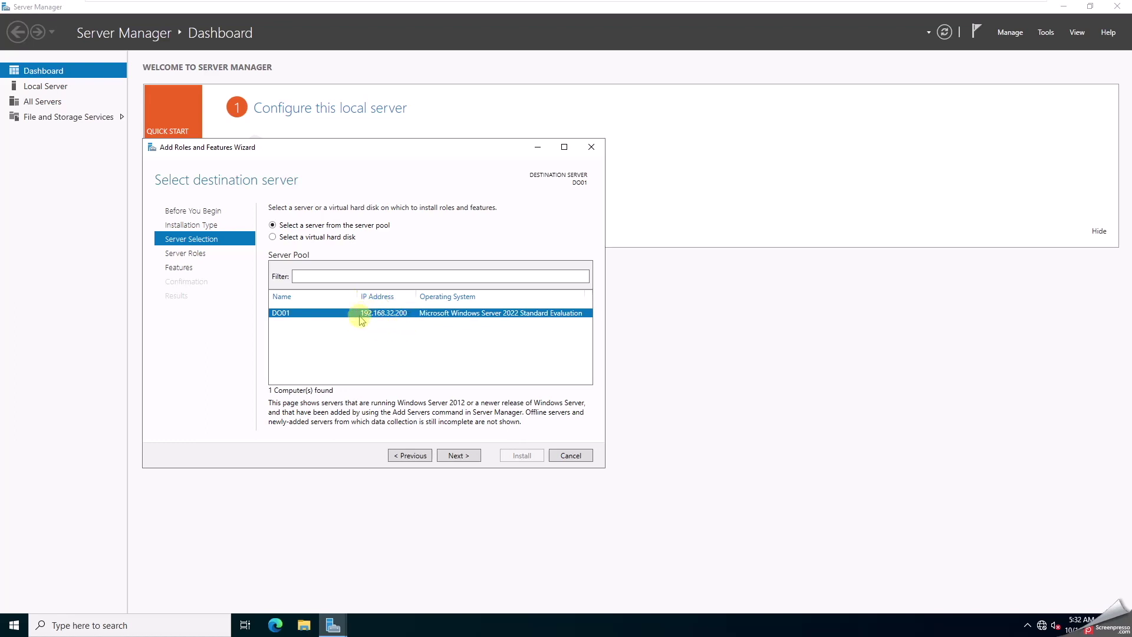
{"action": "left_click", "coordinate": [450, 455]}
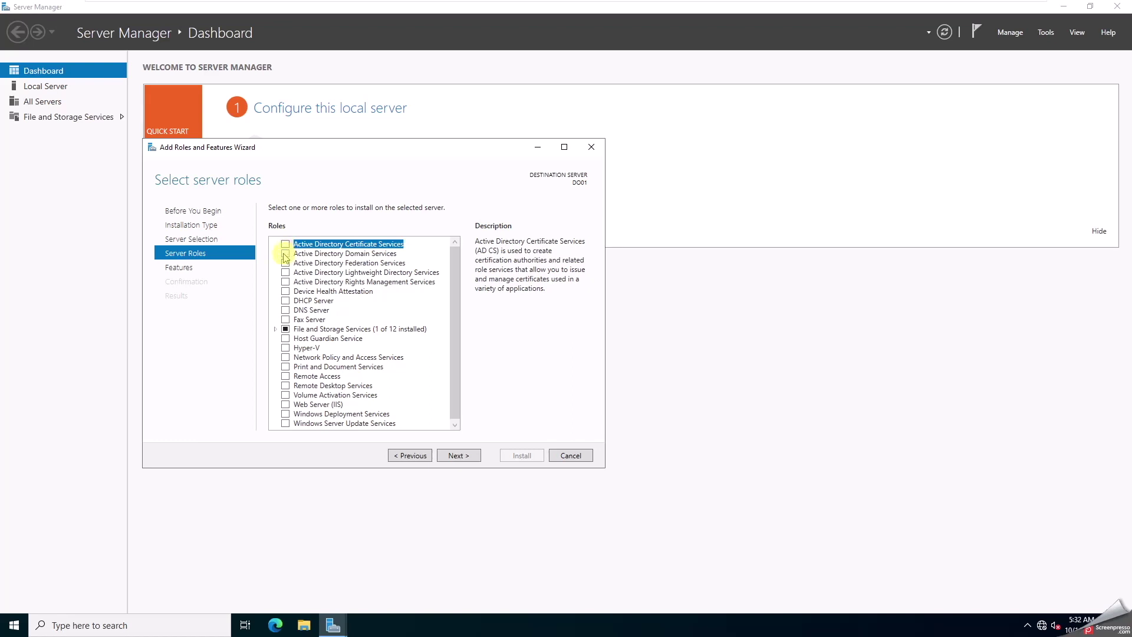
{"action": "left_click", "coordinate": [285, 255]}
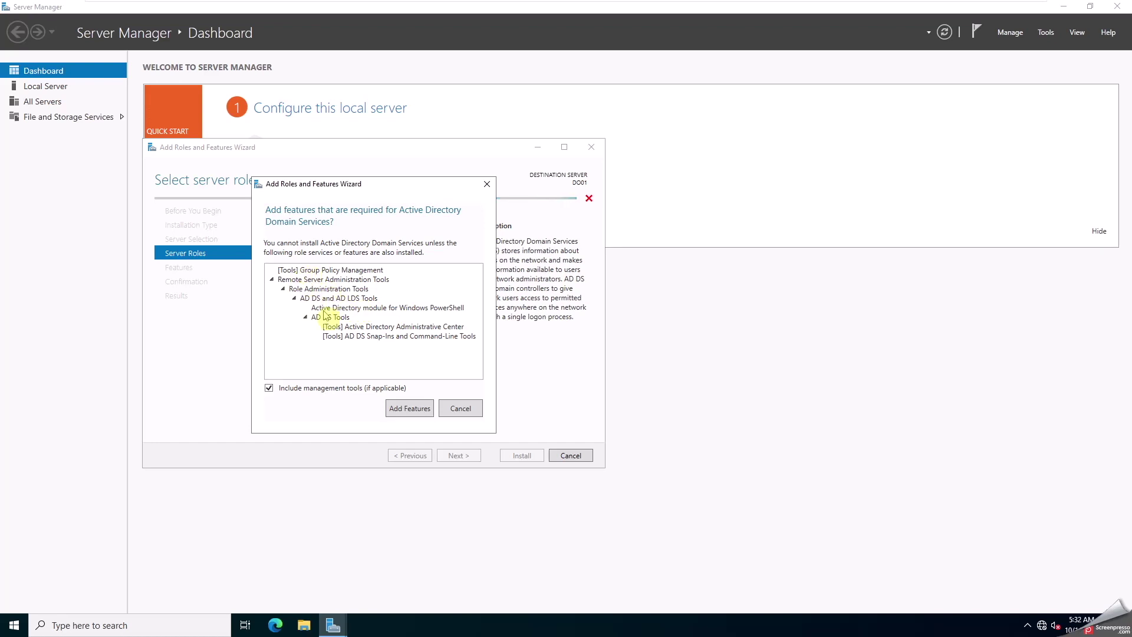
{"action": "left_click", "coordinate": [403, 408]}
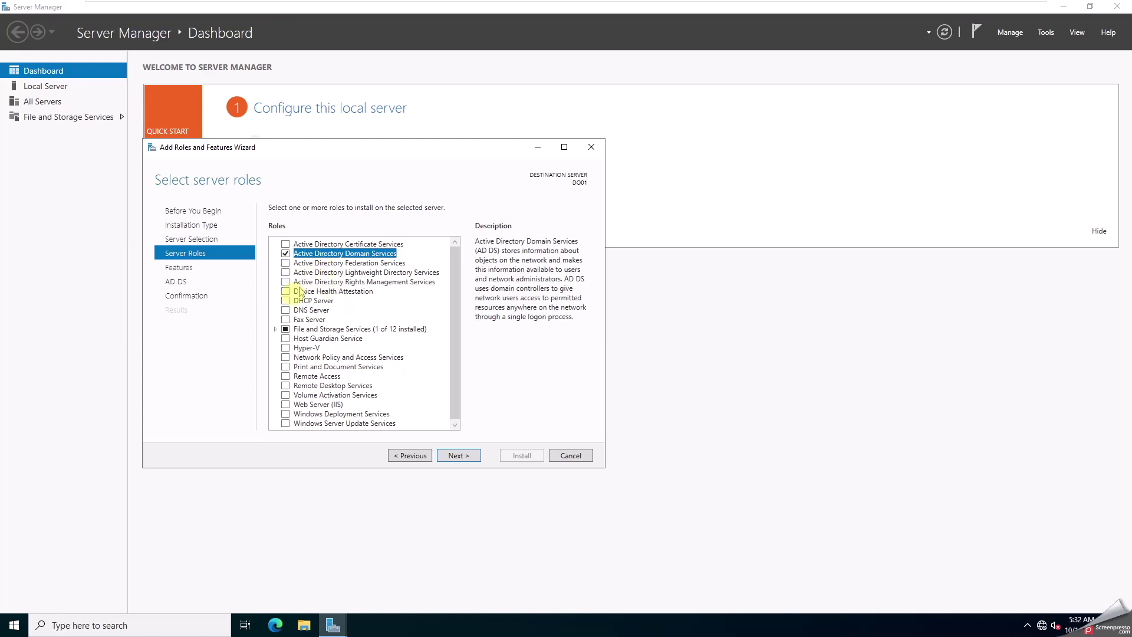
{"action": "left_click", "coordinate": [285, 310]}
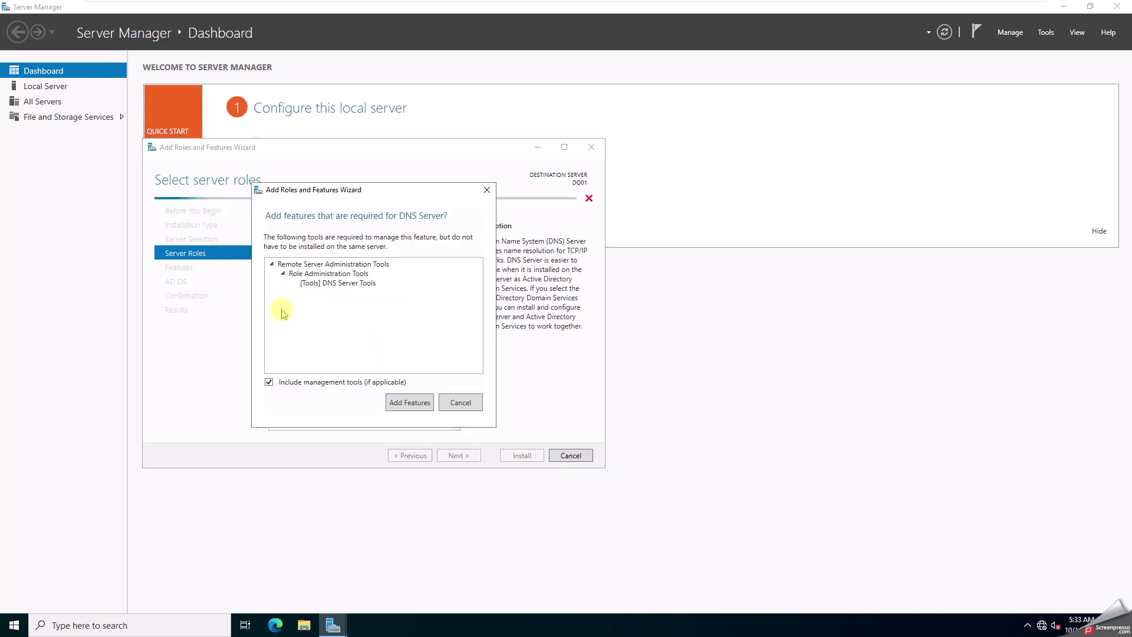
{"action": "left_click", "coordinate": [410, 403]}
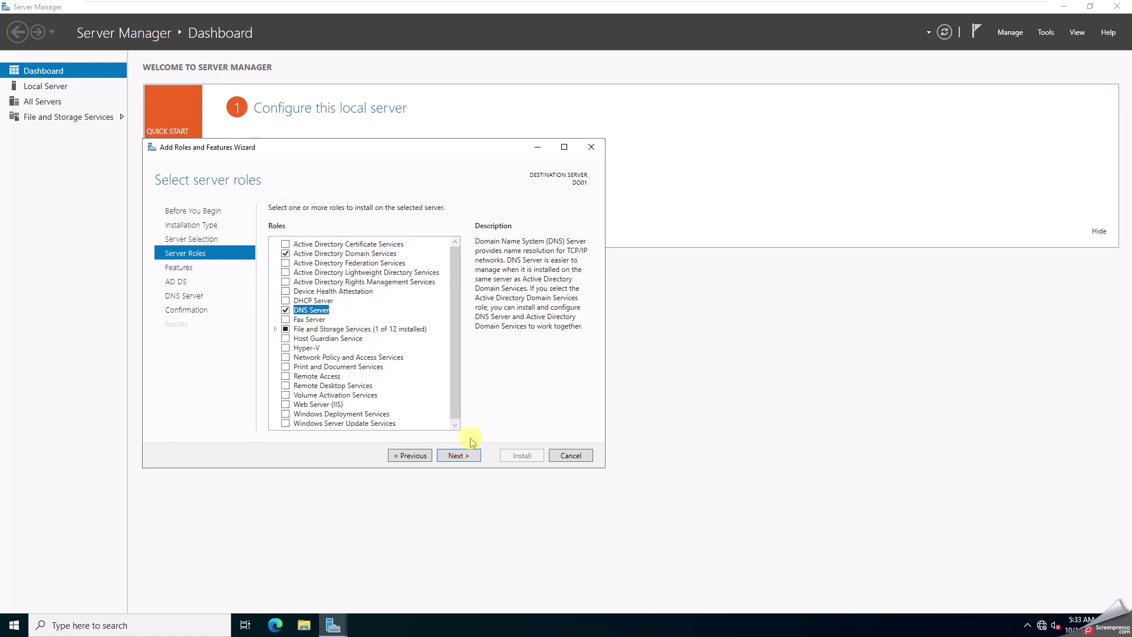
{"action": "left_click", "coordinate": [459, 456]}
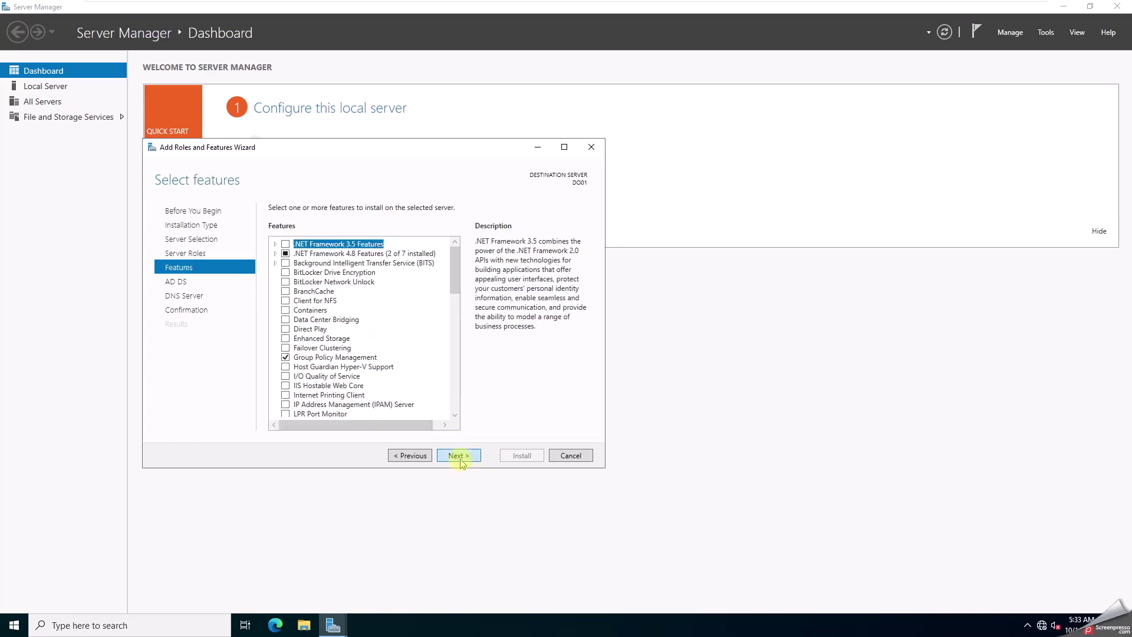
- Skip past the Features, AD DS and DNS pages, enable automatic restart, and begin installation
{"action": "left_click", "coordinate": [462, 456]}
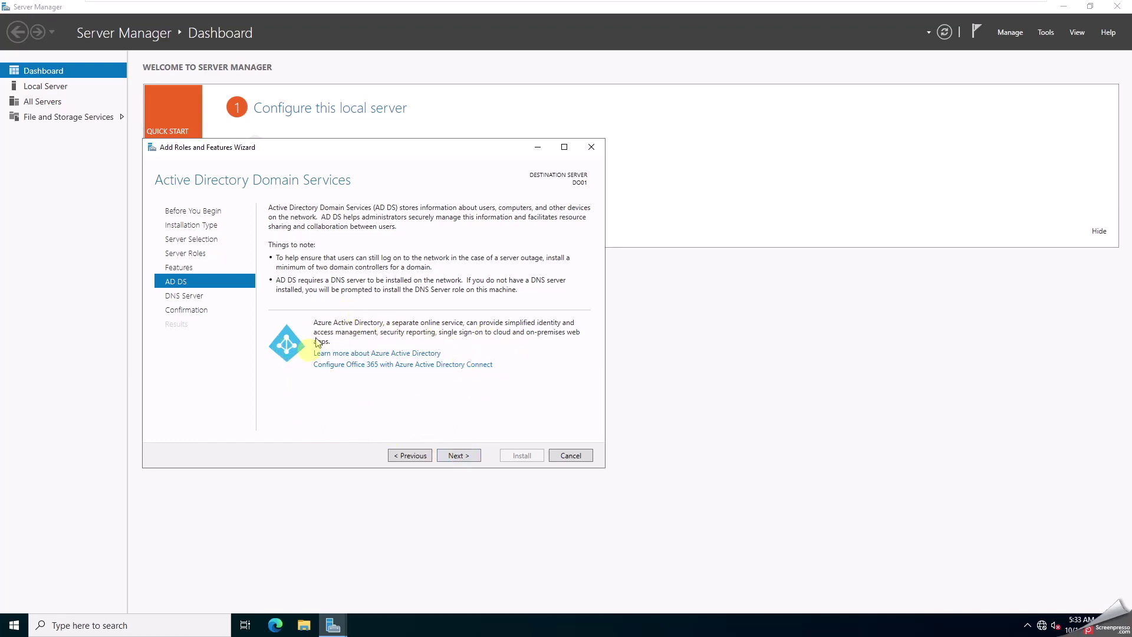
{"action": "left_click", "coordinate": [458, 456]}
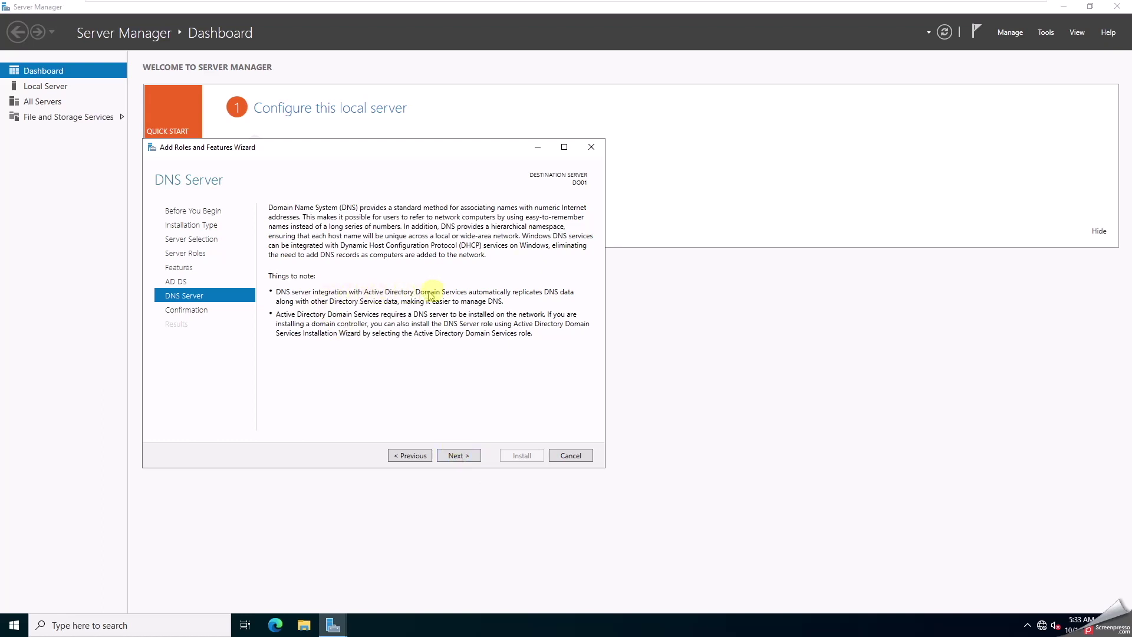
{"action": "left_click", "coordinate": [464, 456]}
{"action": "left_click", "coordinate": [289, 226]}
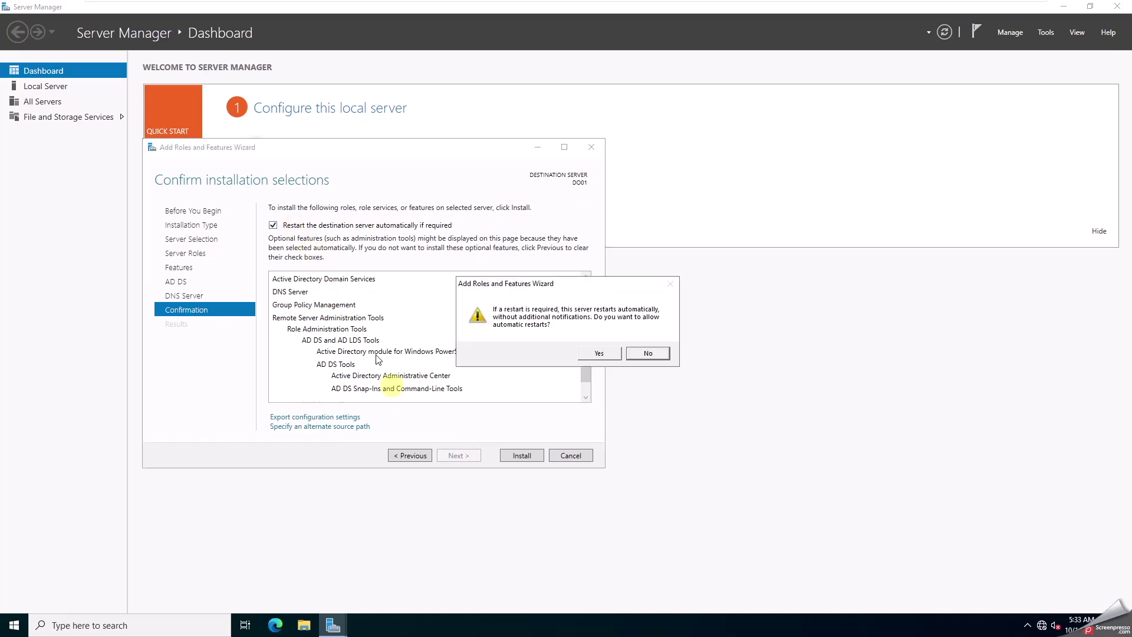
{"action": "left_click", "coordinate": [607, 353]}
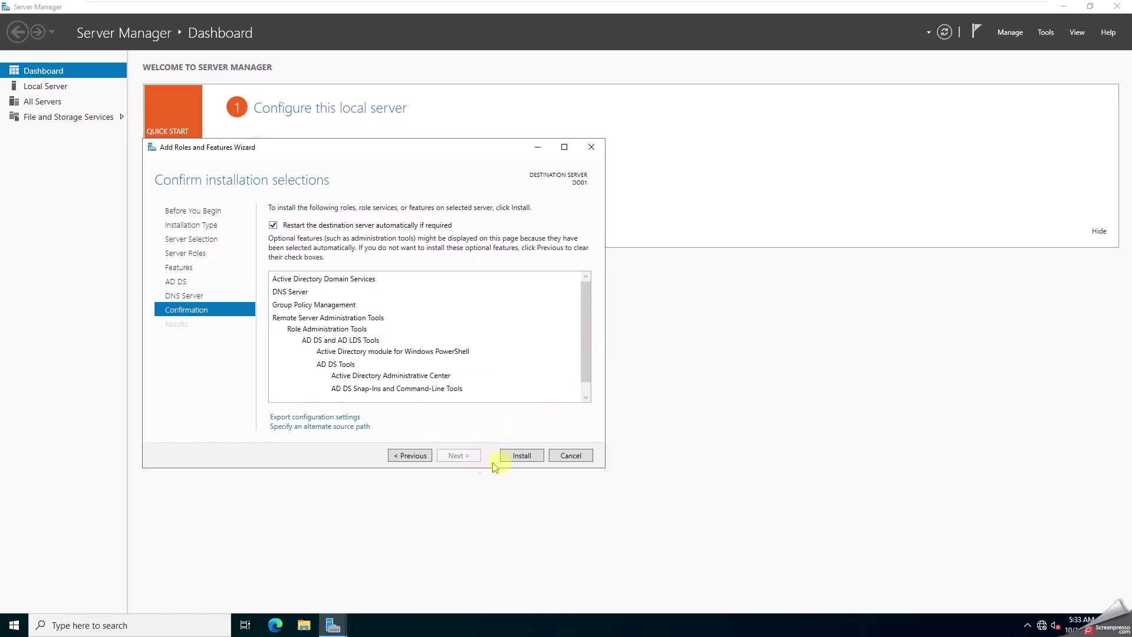
{"action": "left_click", "coordinate": [521, 456]}
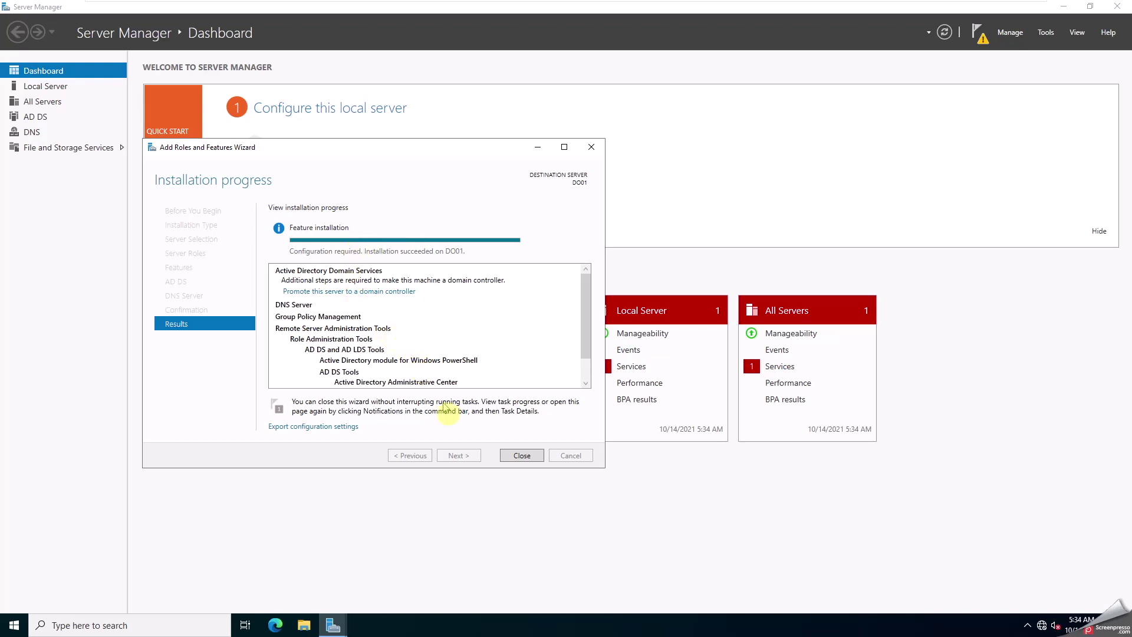
- Close the finished wizard and show the post-deployment notice to promote the server
{"action": "left_click", "coordinate": [514, 455]}
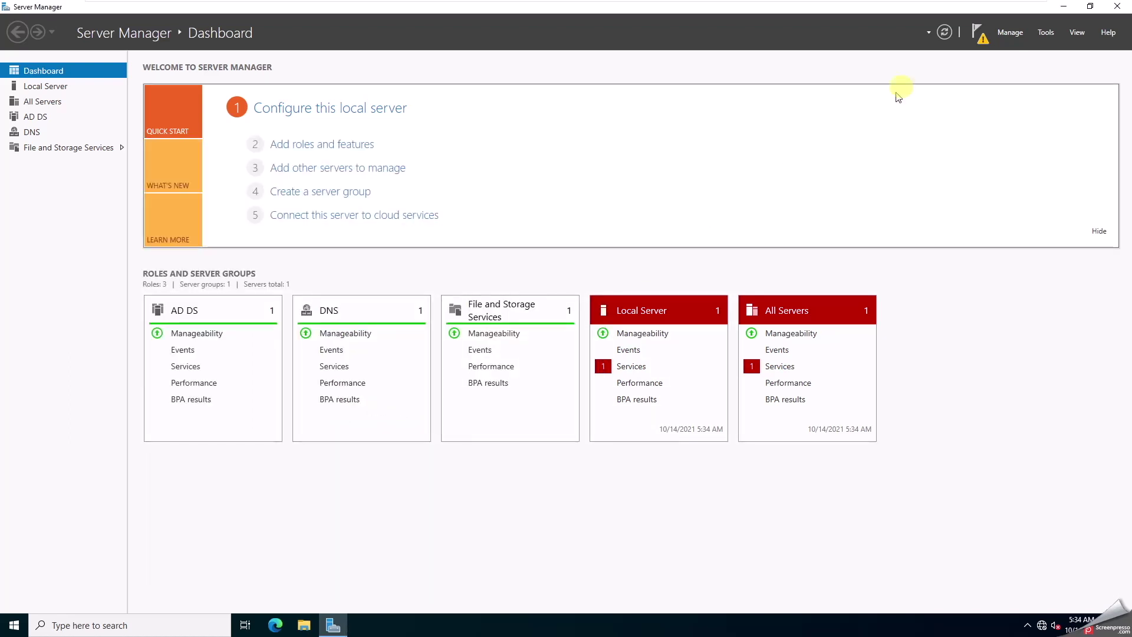
{"action": "left_click", "coordinate": [978, 36]}
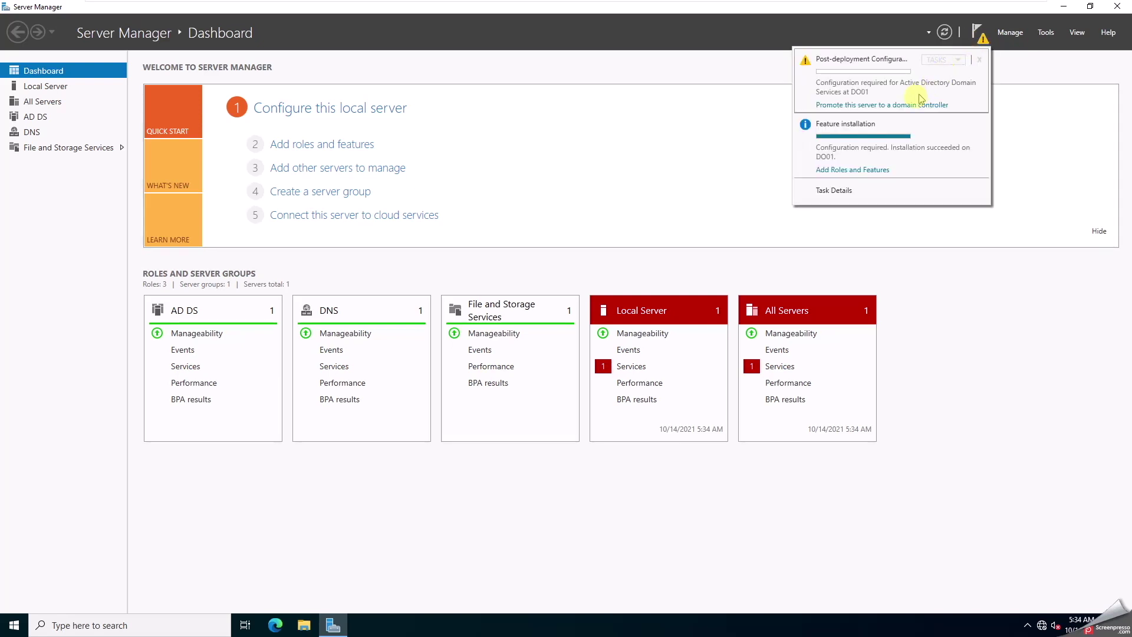
- Start the promotion wizard and add a new forest with root domain faceitnet.com.au
{"action": "left_click", "coordinate": [900, 106]}
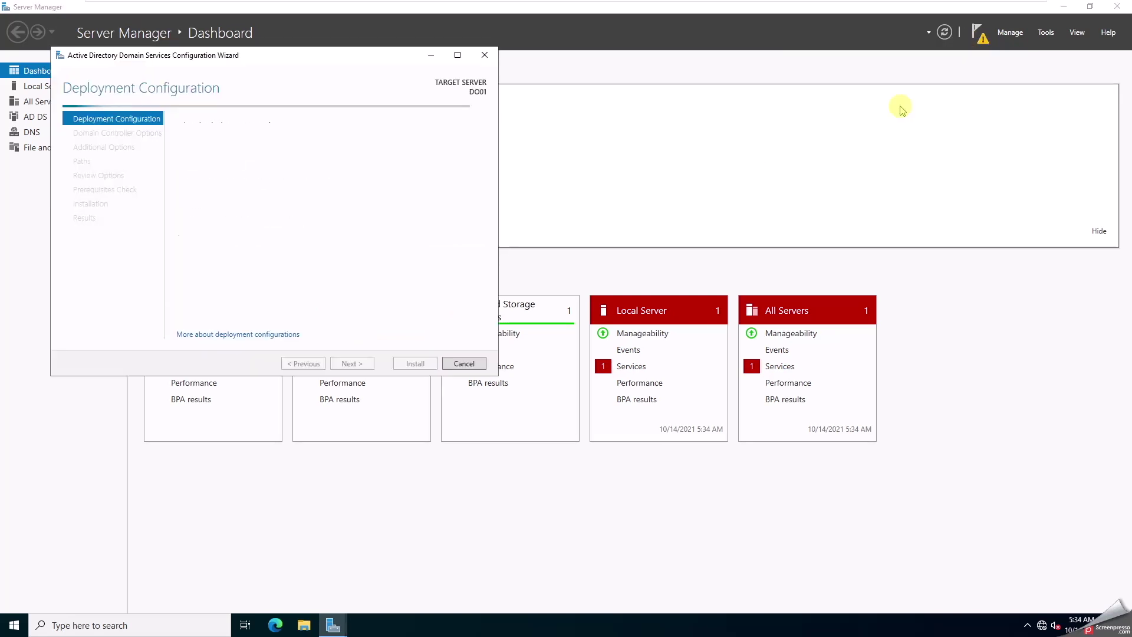
{"action": "left_click_drag", "start_coordinate": [194, 56], "coordinate": [406, 86]}
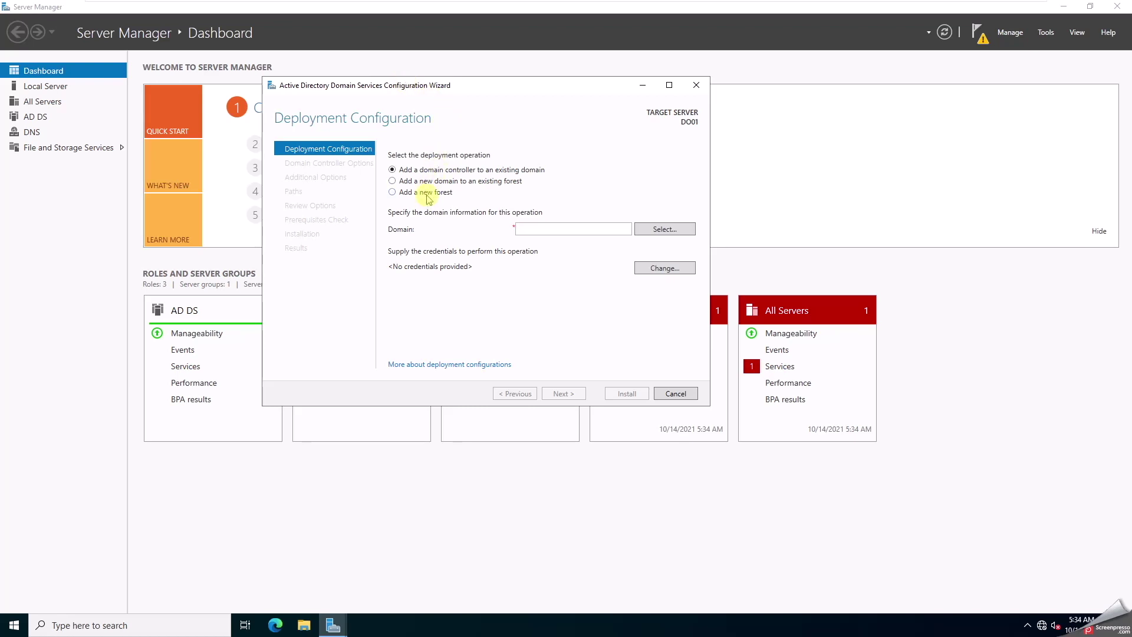
{"action": "left_click", "coordinate": [429, 199]}
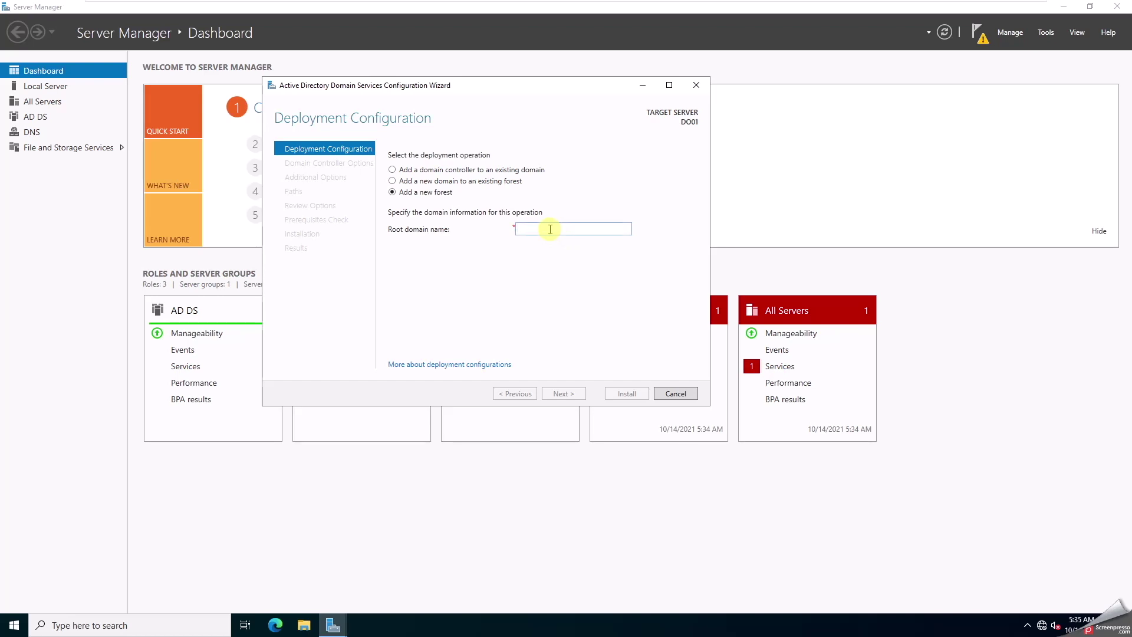
{"action": "type", "text": "faceitnet.com.au"}
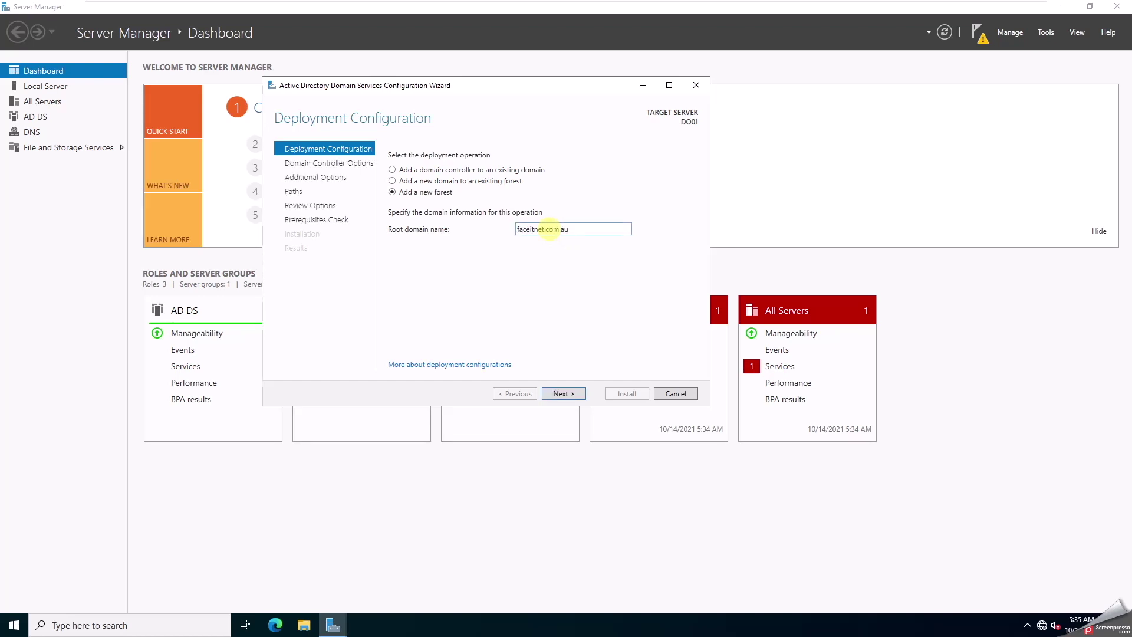
{"action": "left_click", "coordinate": [561, 394]}
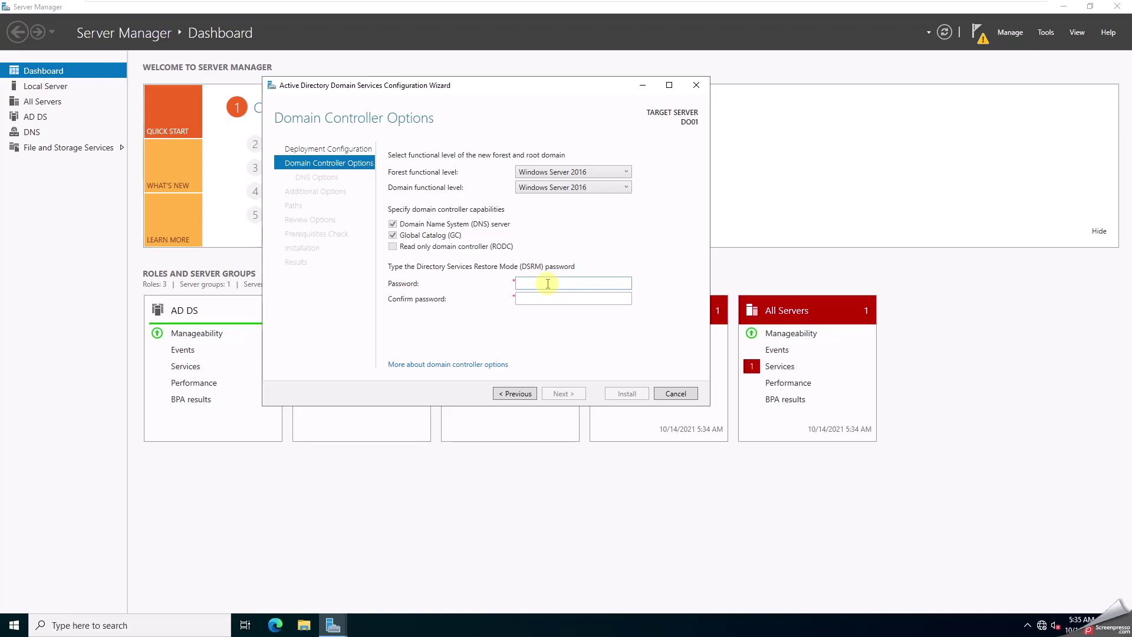
- Enter the DSRM password, then keep DNS, FACEITNET NetBIOS name and default paths defaults
{"action": "key", "text": "Return"}
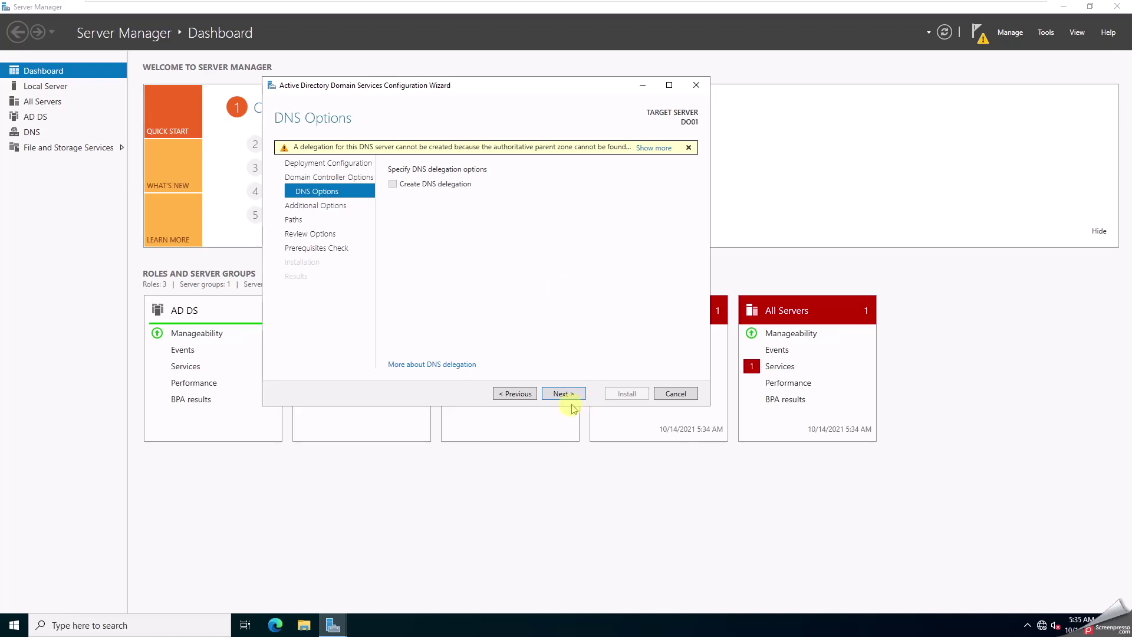
{"action": "left_click", "coordinate": [563, 393]}
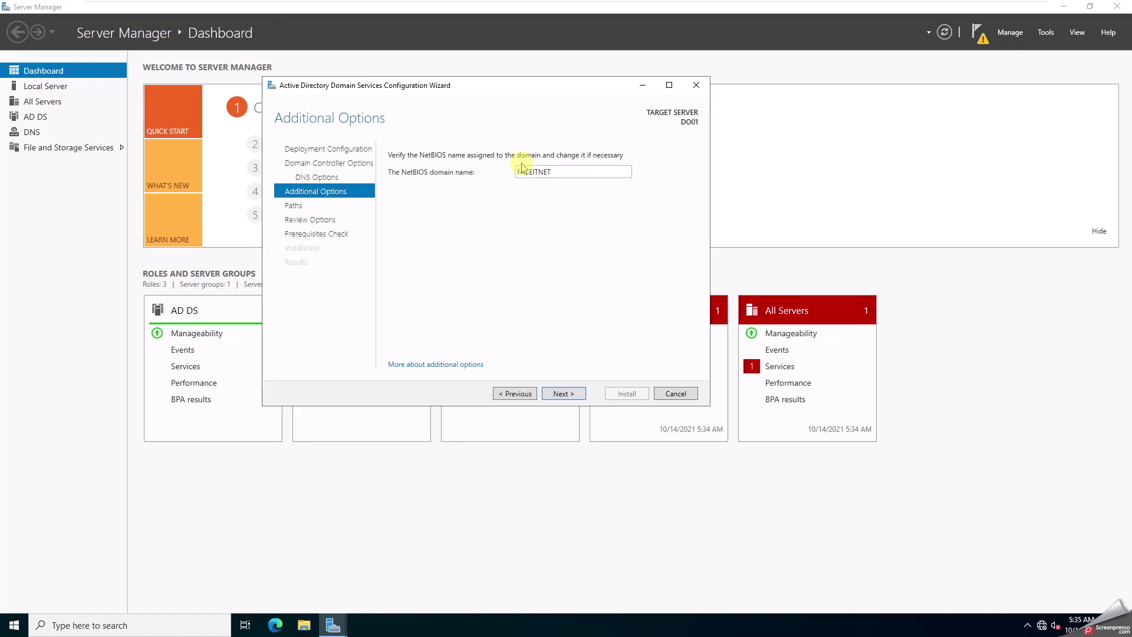
{"action": "left_click", "coordinate": [560, 395]}
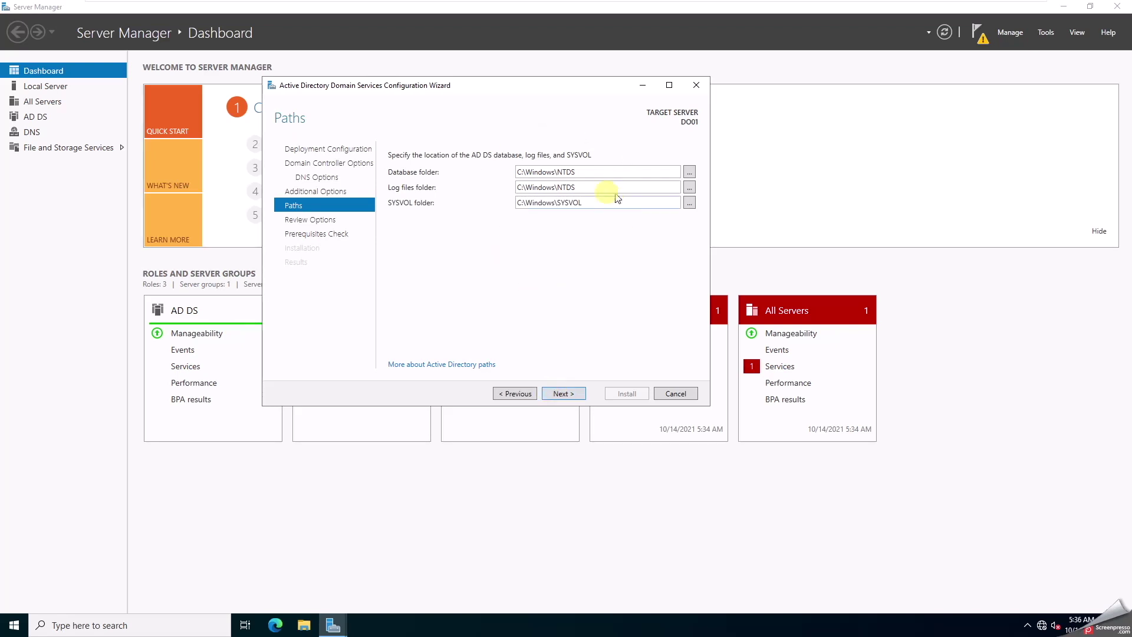
{"action": "left_click", "coordinate": [573, 394]}
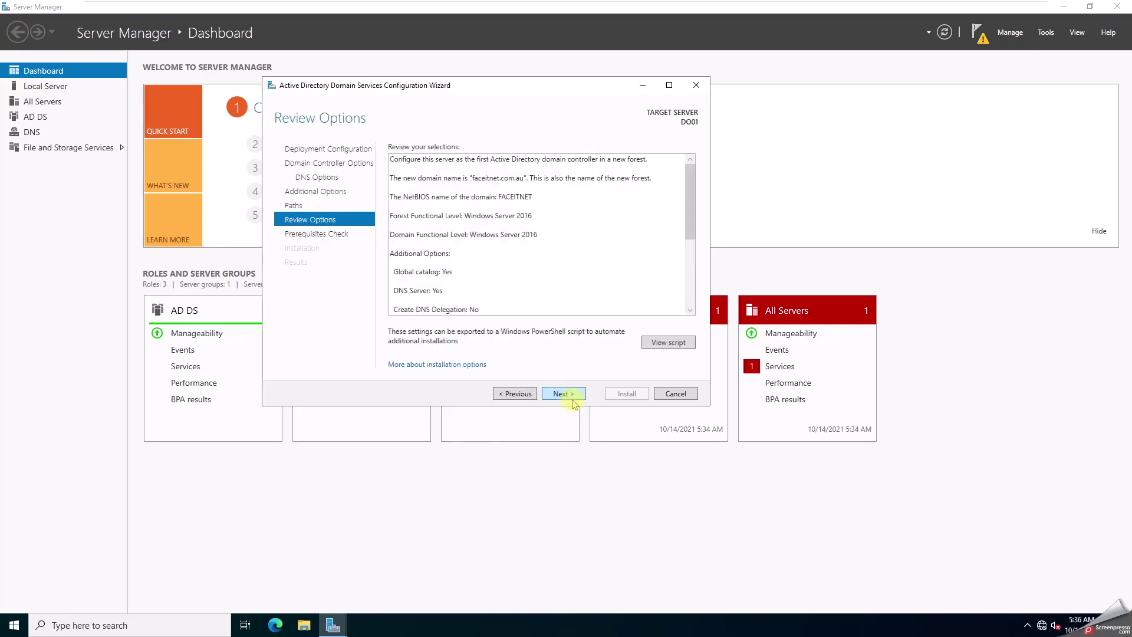
- Pass the prerequisites check, begin installing the domain controller, and switch to the Win11 VM
{"action": "left_click", "coordinate": [567, 394]}
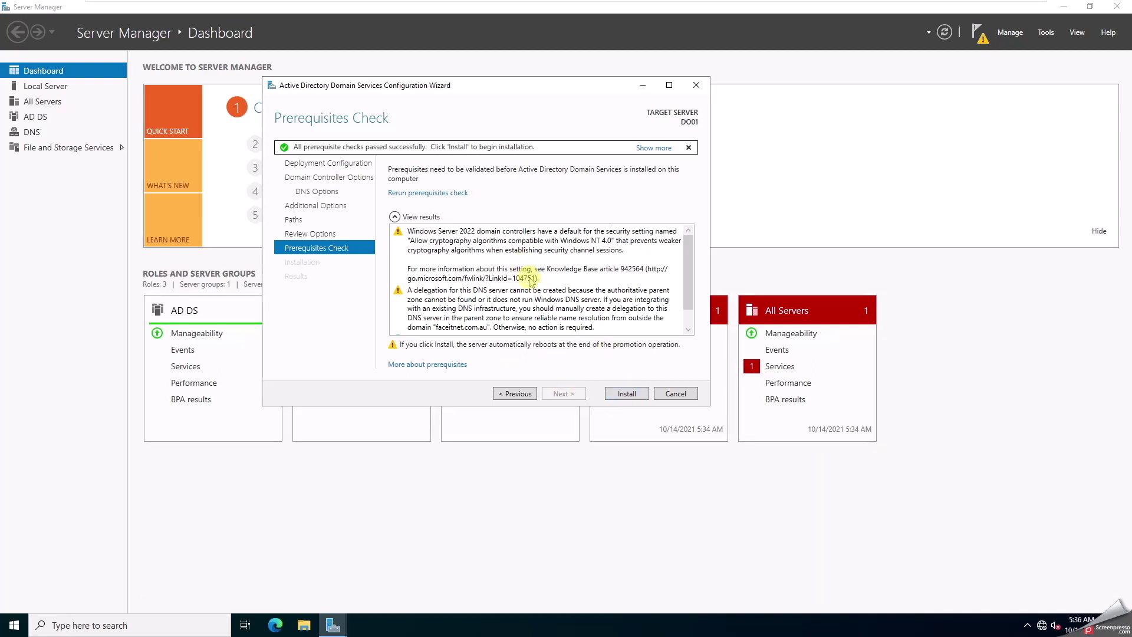
{"action": "scroll", "coordinate": [537, 294], "scroll_direction": "down", "scroll_amount": 1}
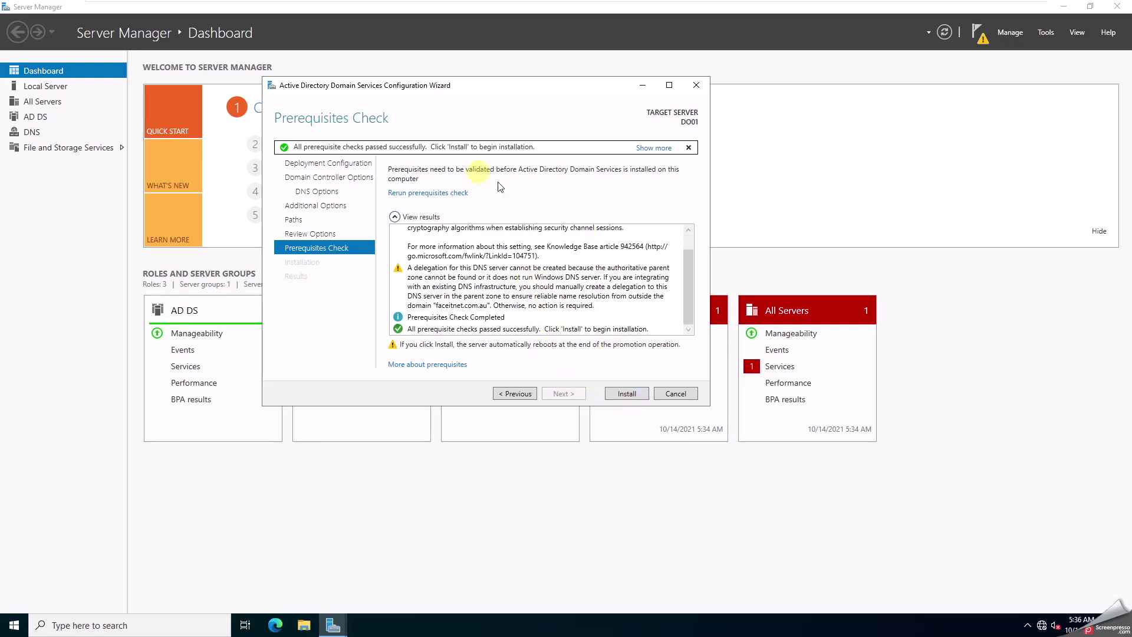
{"action": "left_click", "coordinate": [616, 394]}
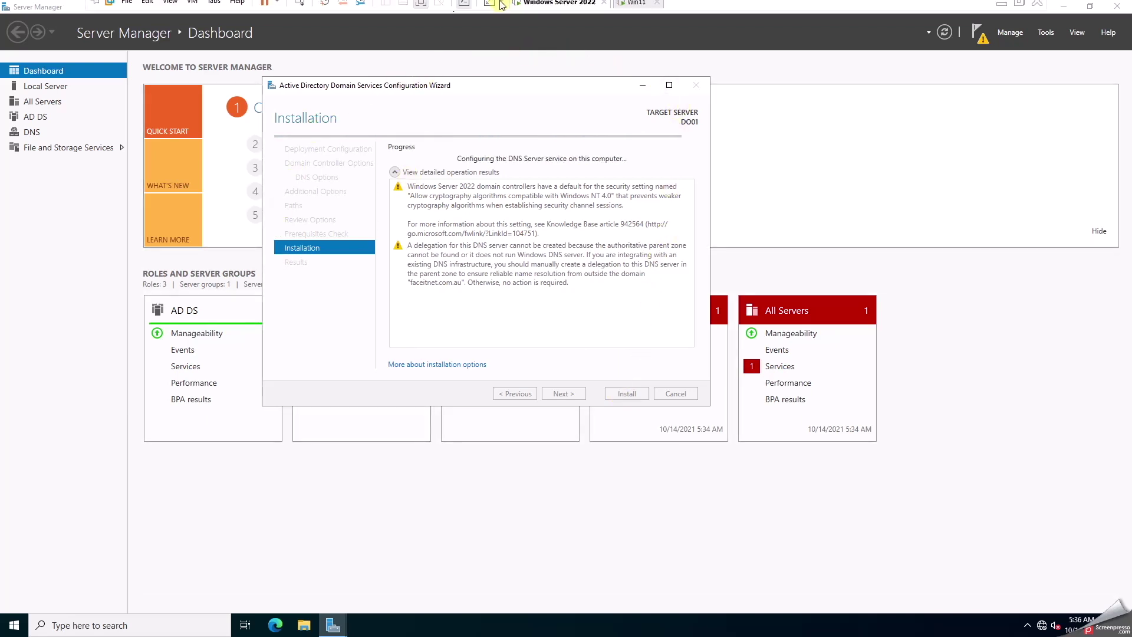
{"action": "mouse_move", "coordinate": [501, 7]}
{"action": "left_click", "coordinate": [632, 9]}
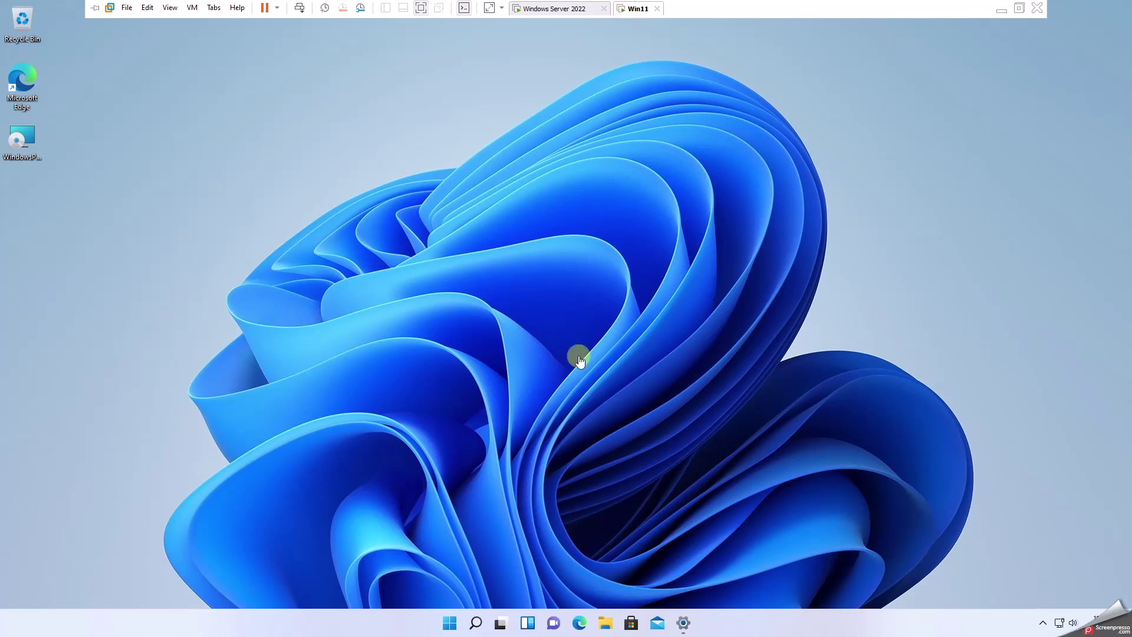
- Review Settings > System > About: Windows 11 Education 21H2 with 8.00 GB installed RAM
{"action": "left_click", "coordinate": [1043, 624]}
{"action": "left_click", "coordinate": [995, 592]}
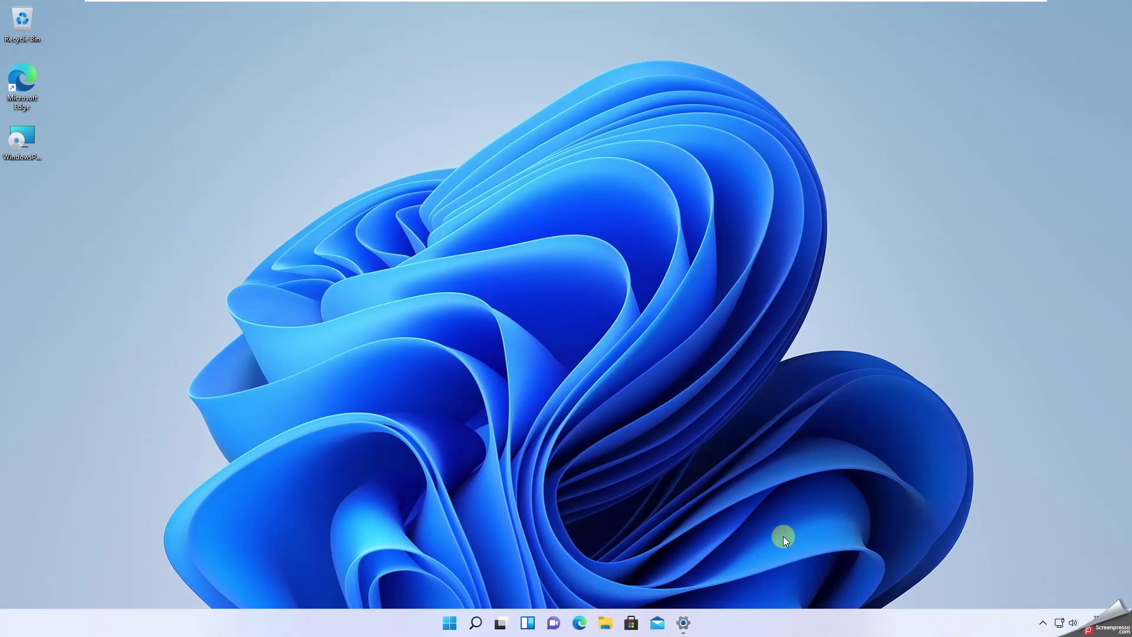
{"action": "left_click", "coordinate": [682, 624]}
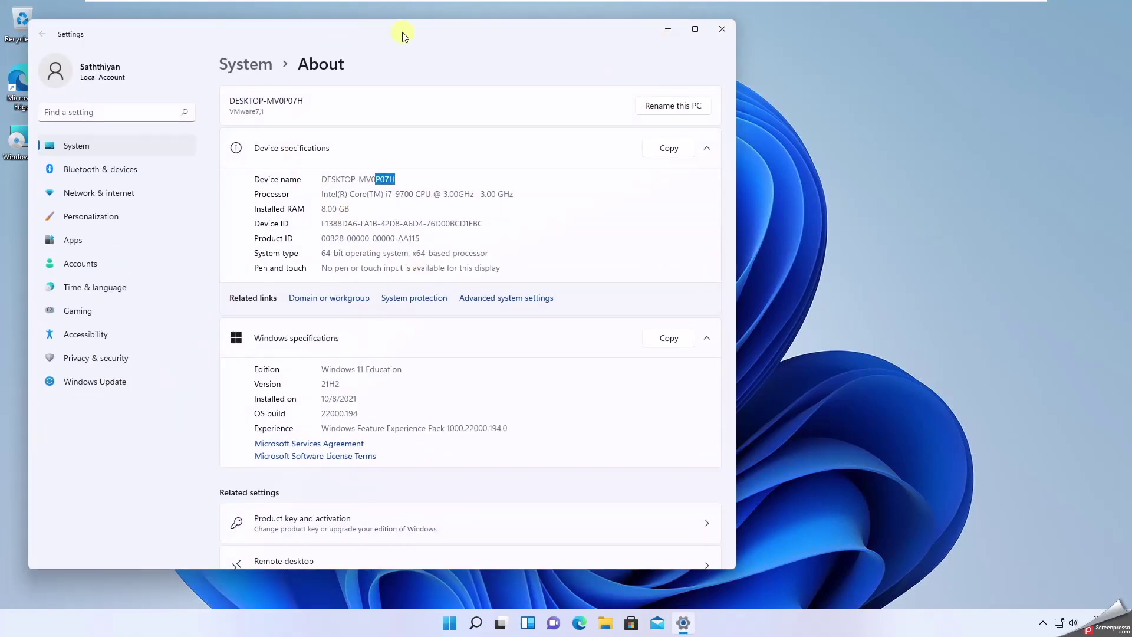
{"action": "left_click_drag", "start_coordinate": [329, 399], "coordinate": [357, 399]}
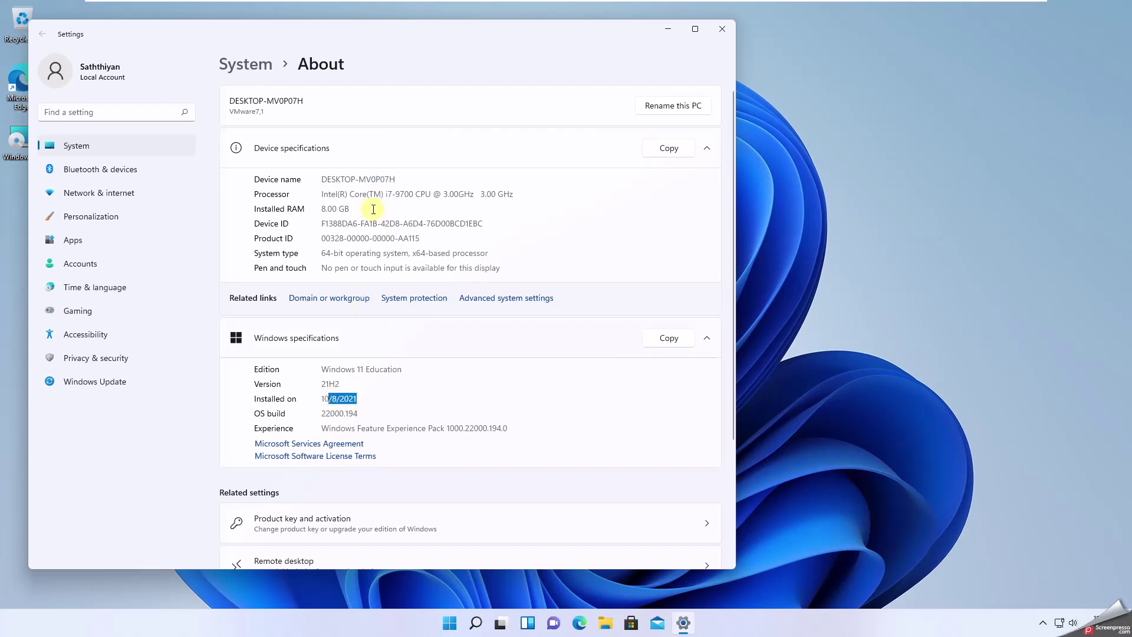
{"action": "left_click_drag", "start_coordinate": [369, 194], "coordinate": [417, 195]}
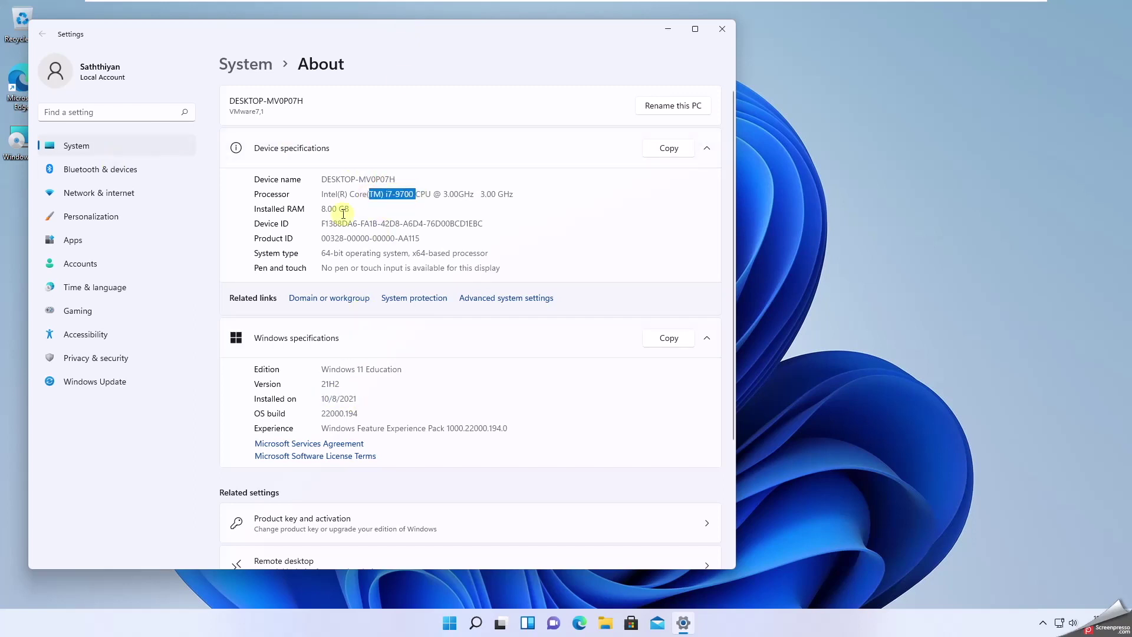
{"action": "left_click_drag", "start_coordinate": [337, 210], "coordinate": [375, 211]}
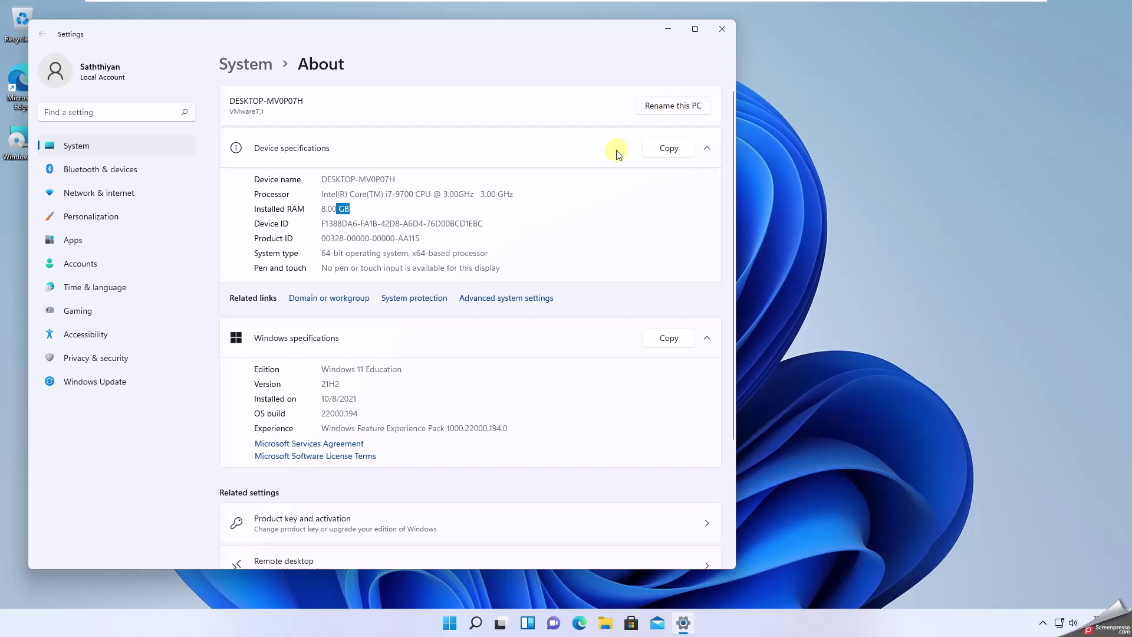
{"action": "scroll", "coordinate": [316, 433], "scroll_direction": "down", "scroll_amount": 3}
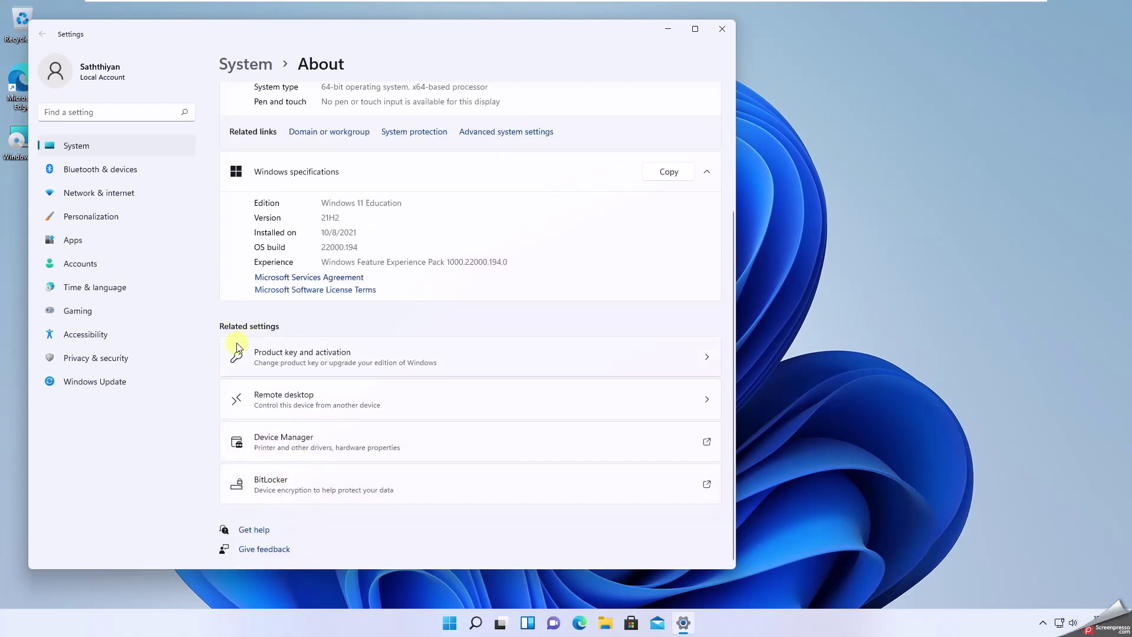
{"action": "mouse_move", "coordinate": [734, 6]}
{"action": "scroll", "coordinate": [357, 326], "scroll_direction": "up", "scroll_amount": 1}
{"action": "scroll", "coordinate": [358, 326], "scroll_direction": "up", "scroll_amount": 2}
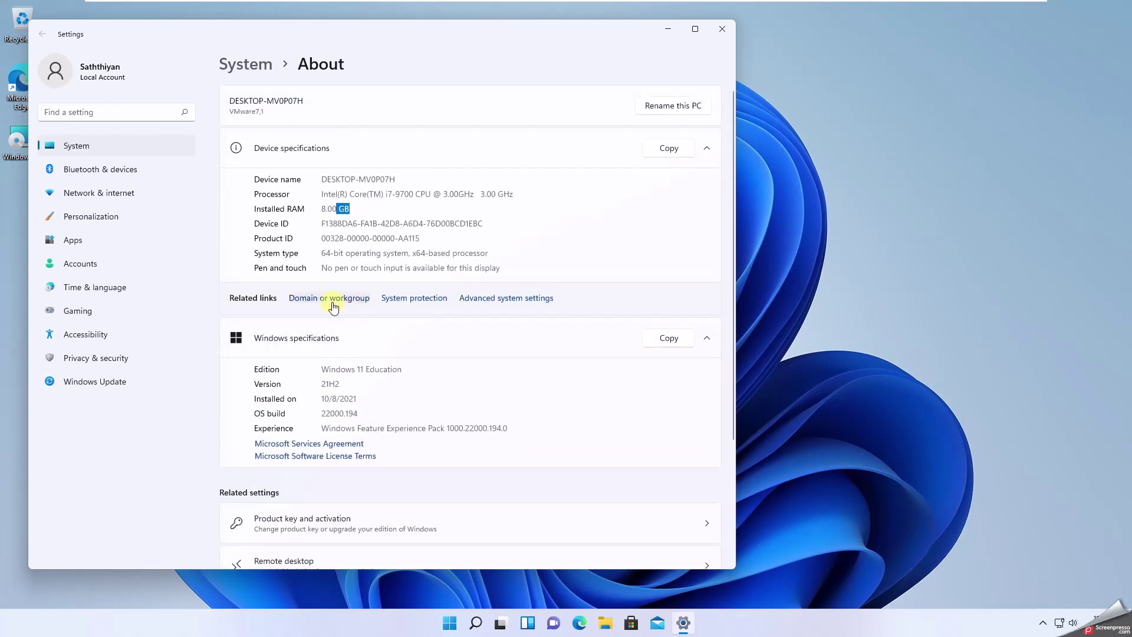
{"action": "left_click", "coordinate": [333, 298]}
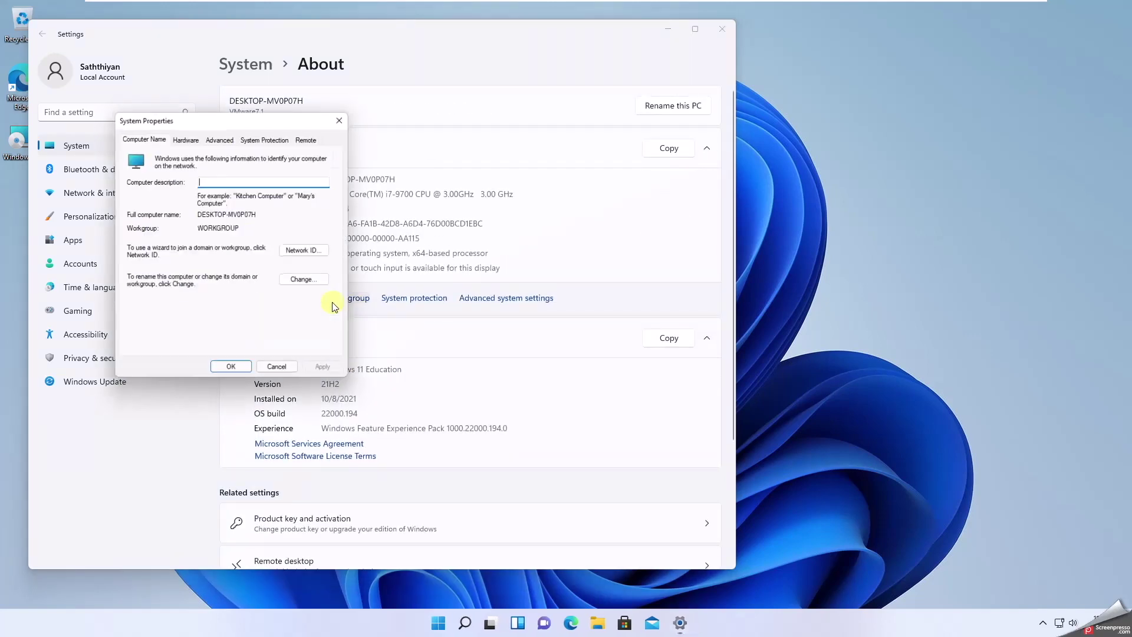
{"action": "left_click", "coordinate": [344, 116]}
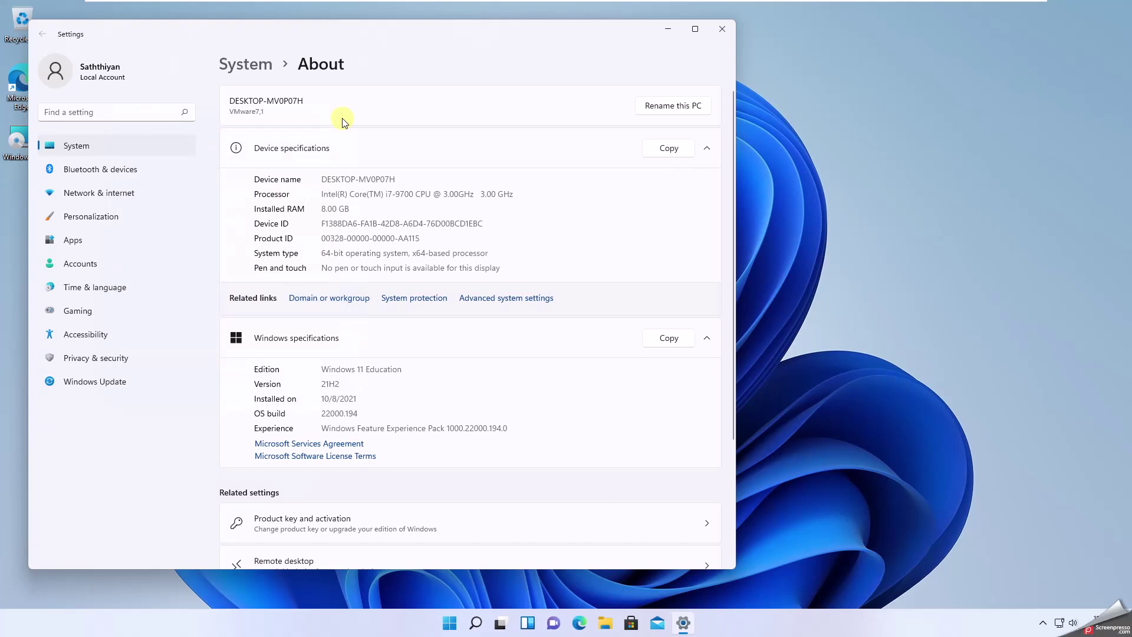
{"action": "left_click_drag", "start_coordinate": [320, 33], "coordinate": [463, 40]}
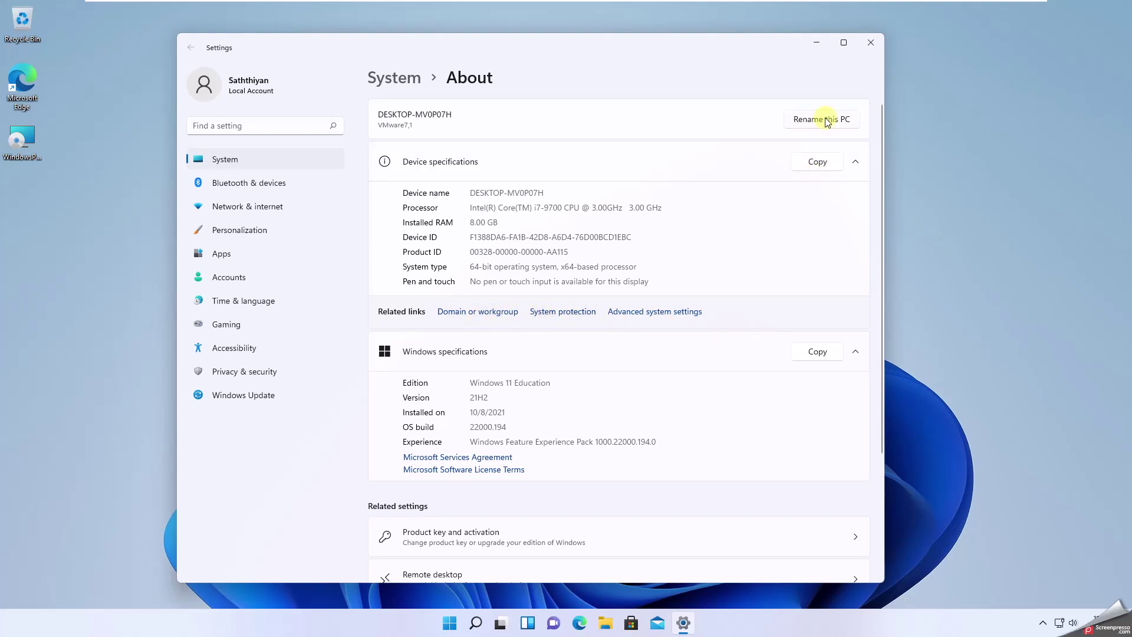
{"action": "left_click", "coordinate": [489, 314]}
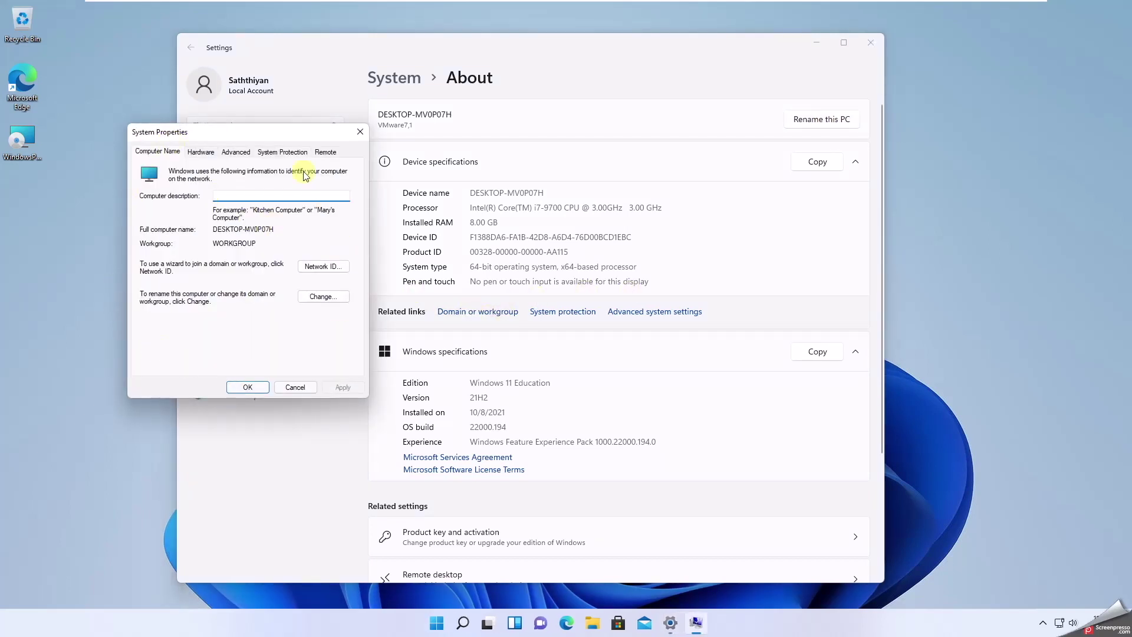
{"action": "left_click", "coordinate": [313, 297]}
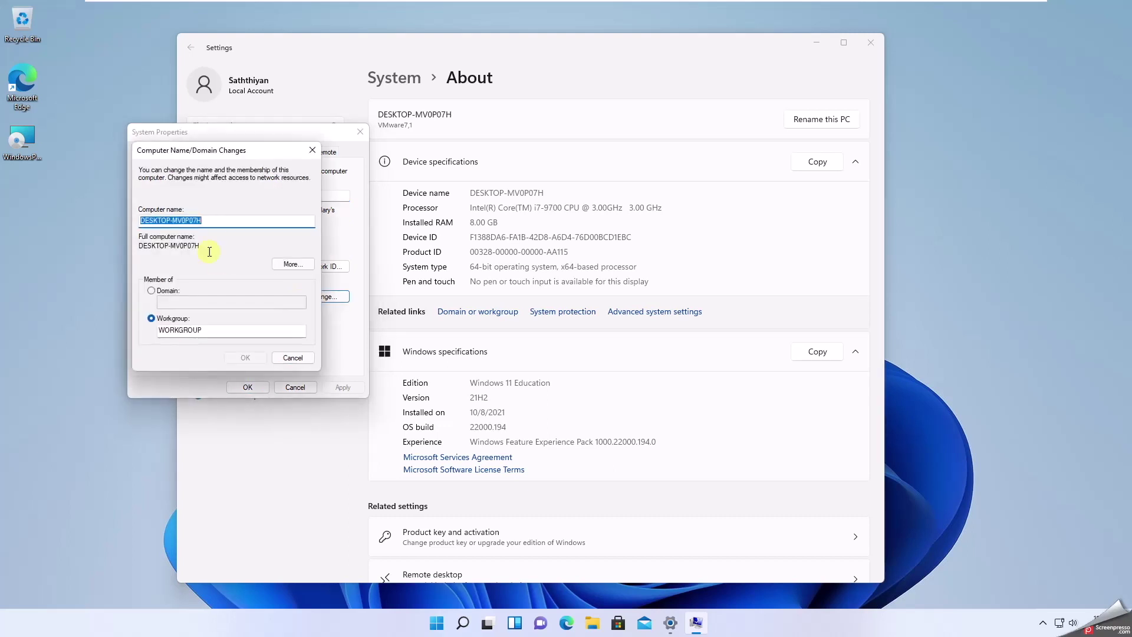
{"action": "left_click", "coordinate": [297, 361]}
{"action": "left_click", "coordinate": [312, 388]}
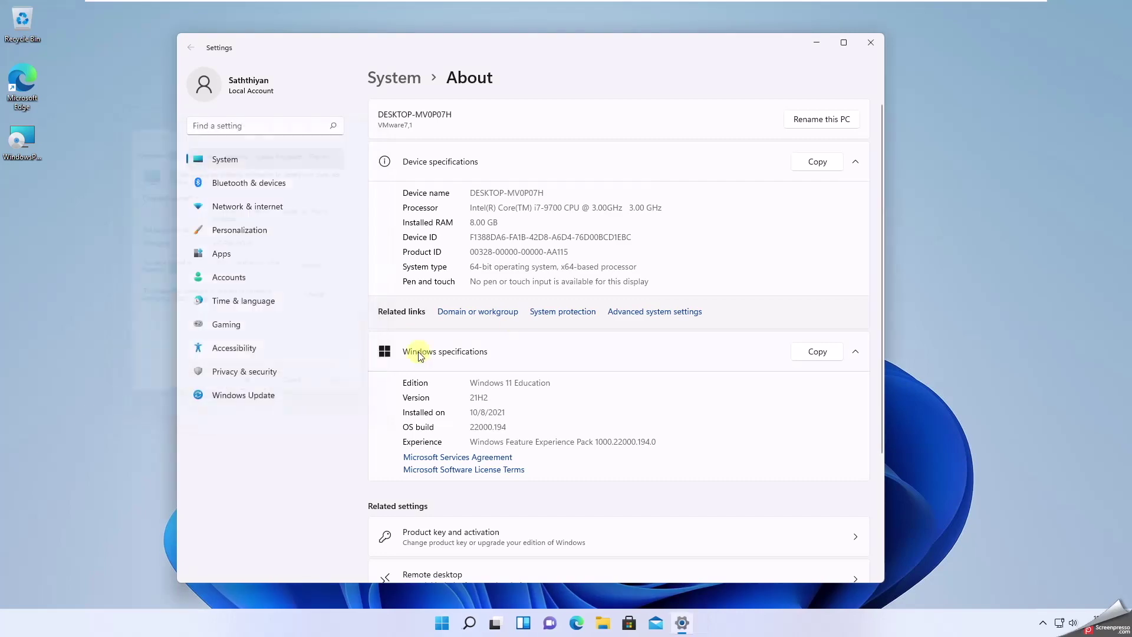
{"action": "scroll", "coordinate": [535, 392], "scroll_direction": "down", "scroll_amount": 3}
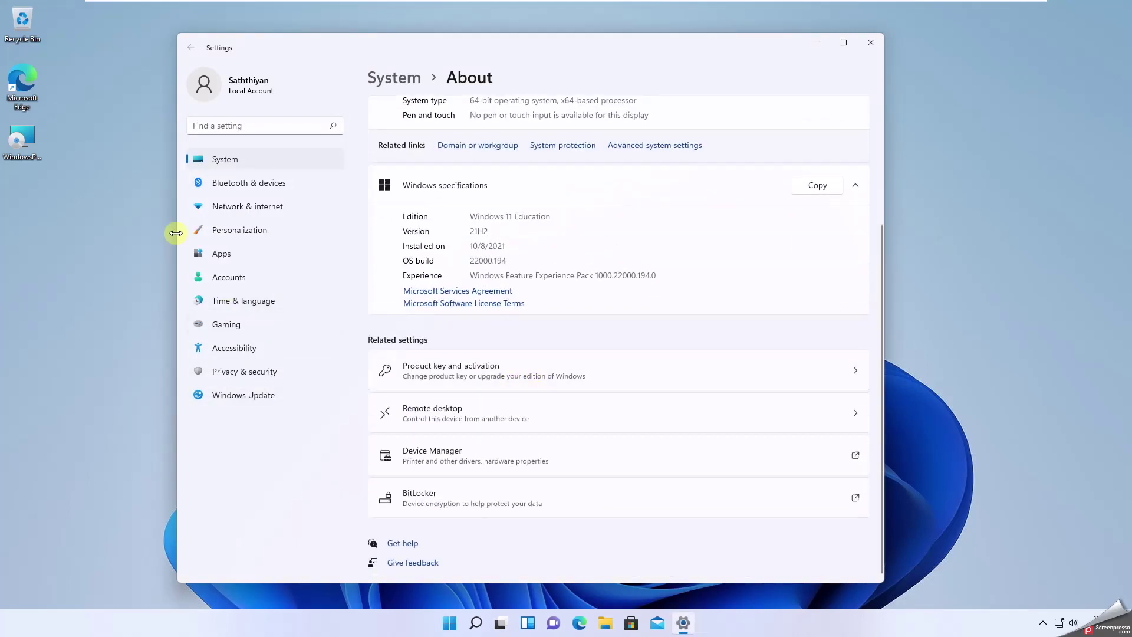
{"action": "scroll", "coordinate": [424, 260], "scroll_direction": "up", "scroll_amount": 3}
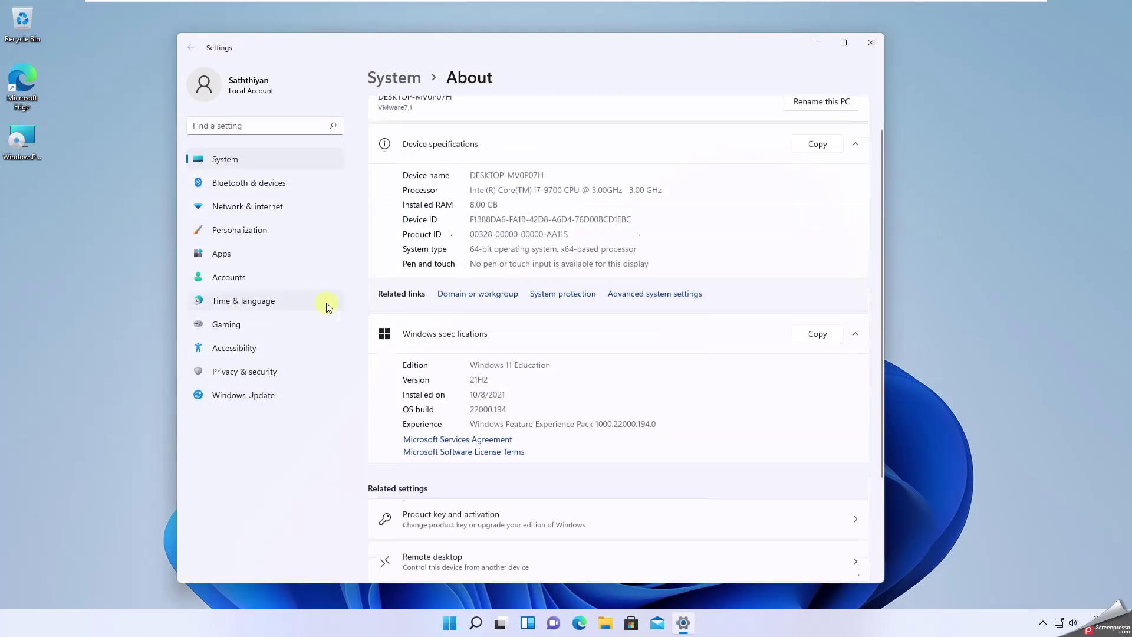
- In Ethernet details, check the Automatic (DHCP) IP assignment and open Edit IP settings
{"action": "left_click", "coordinate": [239, 210]}
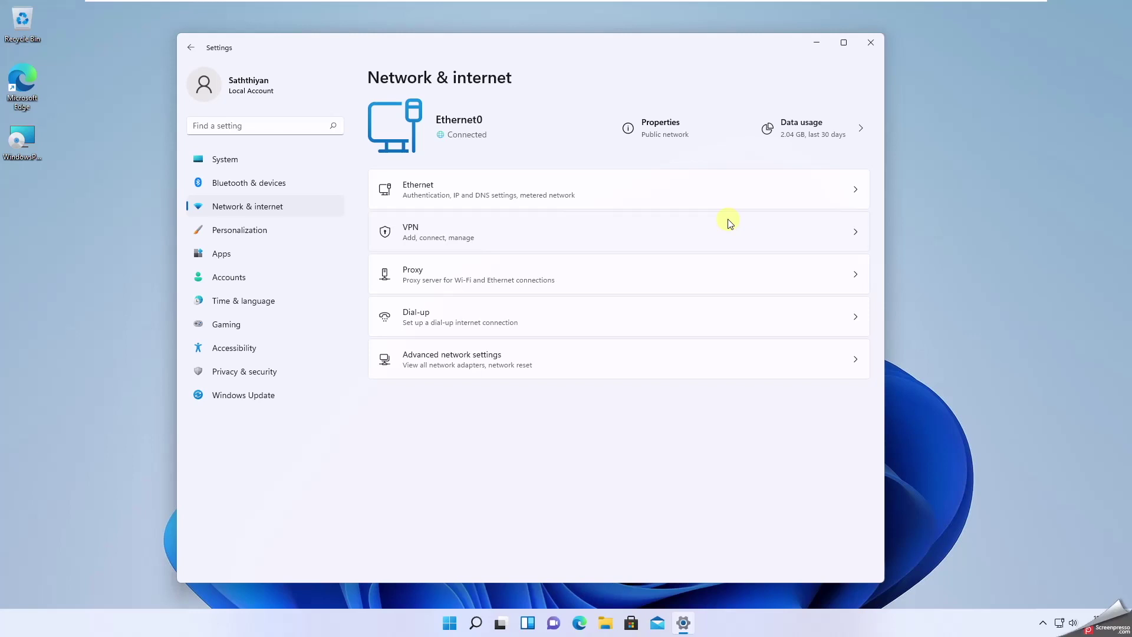
{"action": "left_click", "coordinate": [855, 189]}
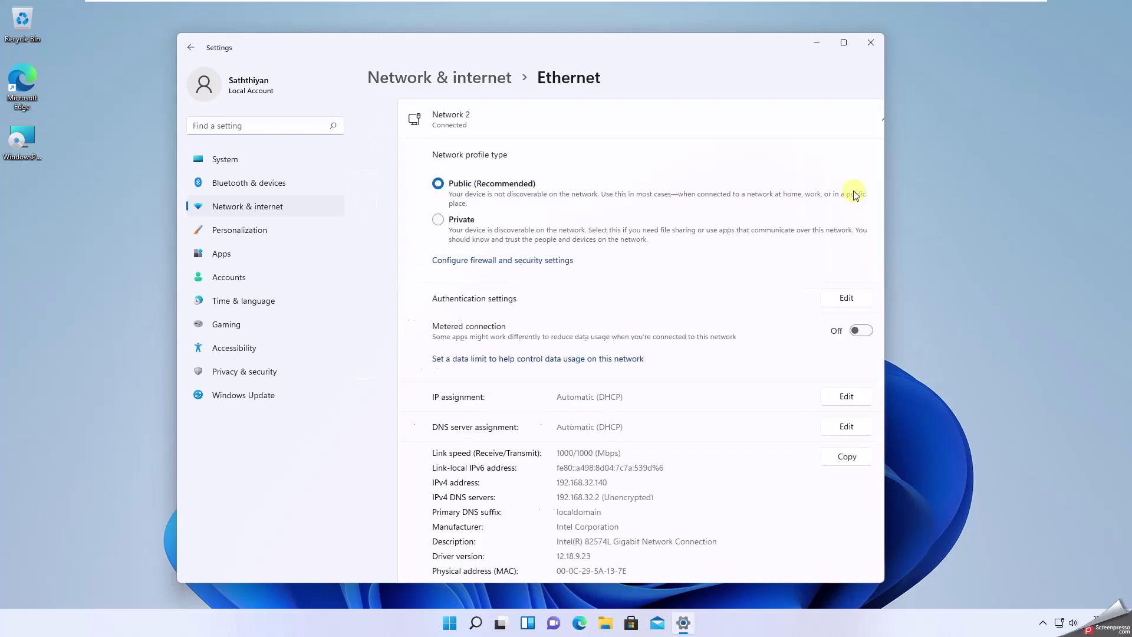
{"action": "scroll", "coordinate": [695, 399], "scroll_direction": "down", "scroll_amount": 2}
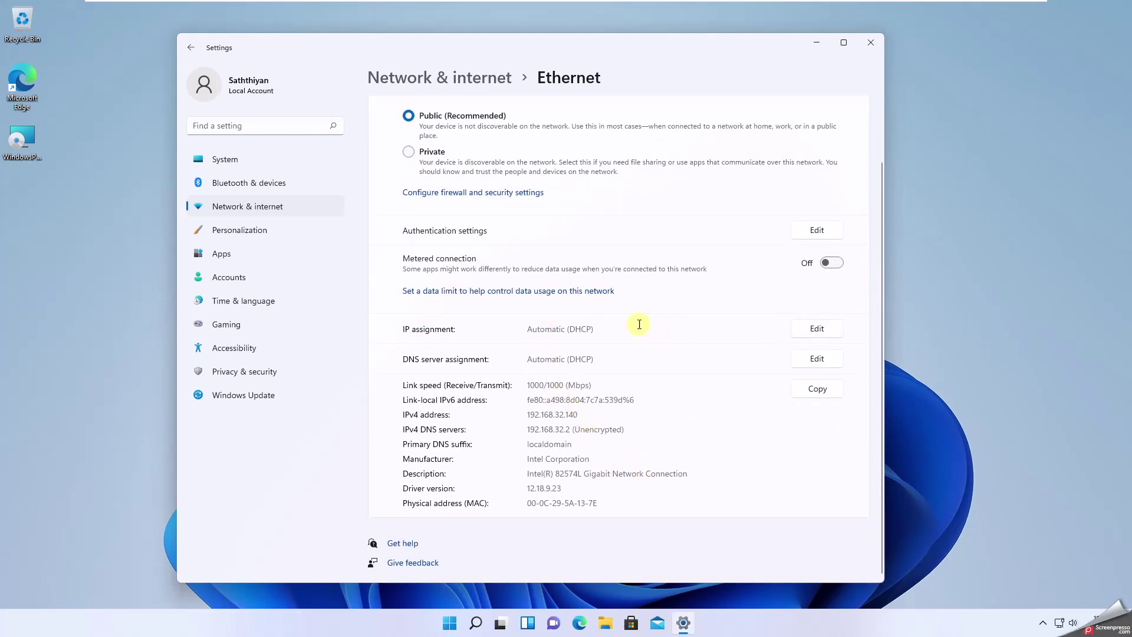
{"action": "left_click_drag", "start_coordinate": [532, 329], "coordinate": [613, 328]}
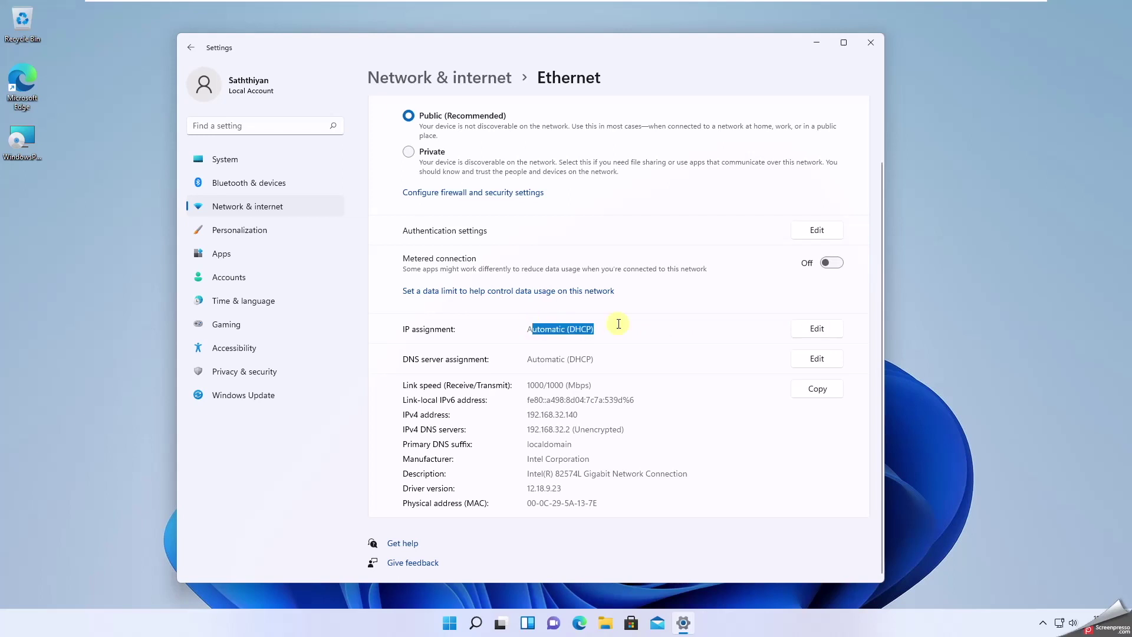
{"action": "left_click", "coordinate": [828, 325]}
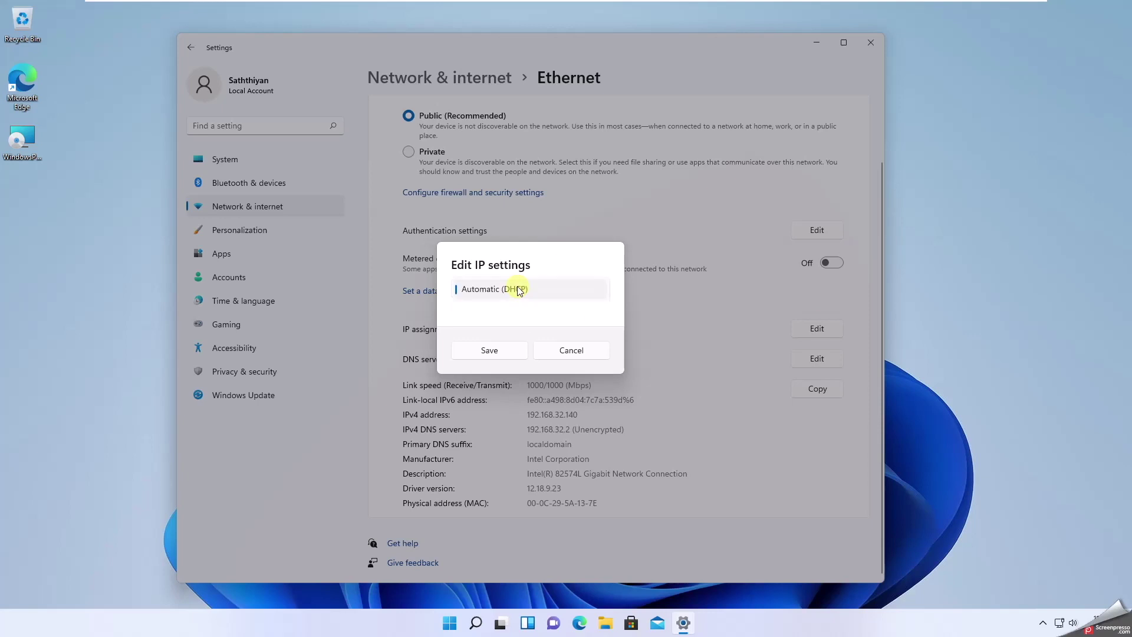
- Switch IP assignment to Manual, enable IPv4, and enter address 192.168.32.210 with mask 255.255.255.0
{"action": "left_click", "coordinate": [501, 308]}
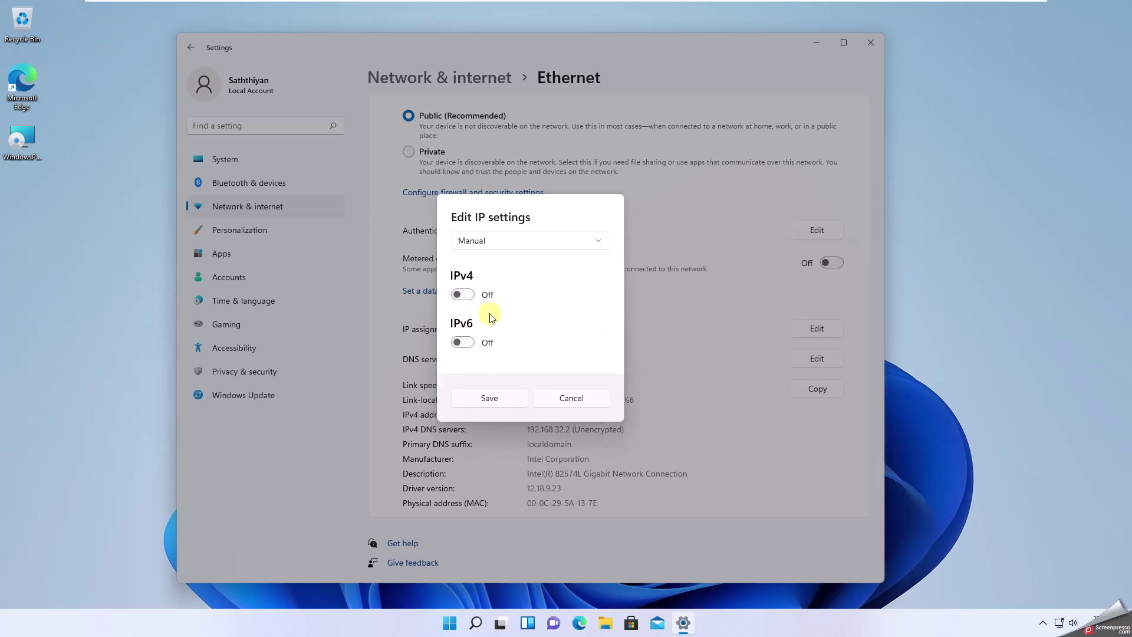
{"action": "left_click", "coordinate": [463, 294]}
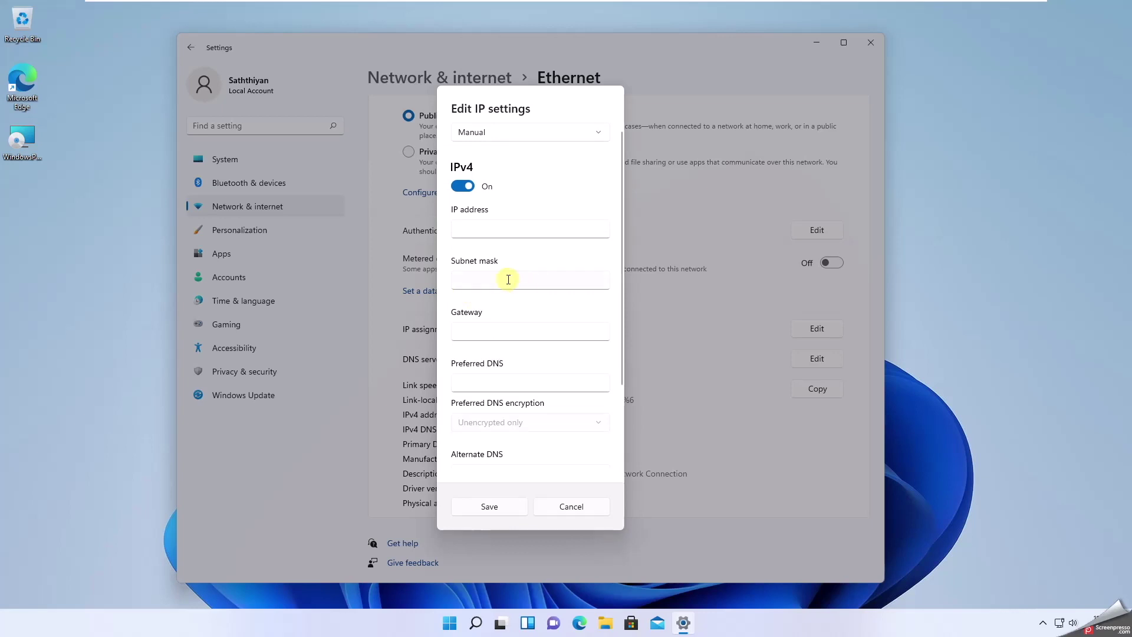
{"action": "left_click", "coordinate": [468, 230]}
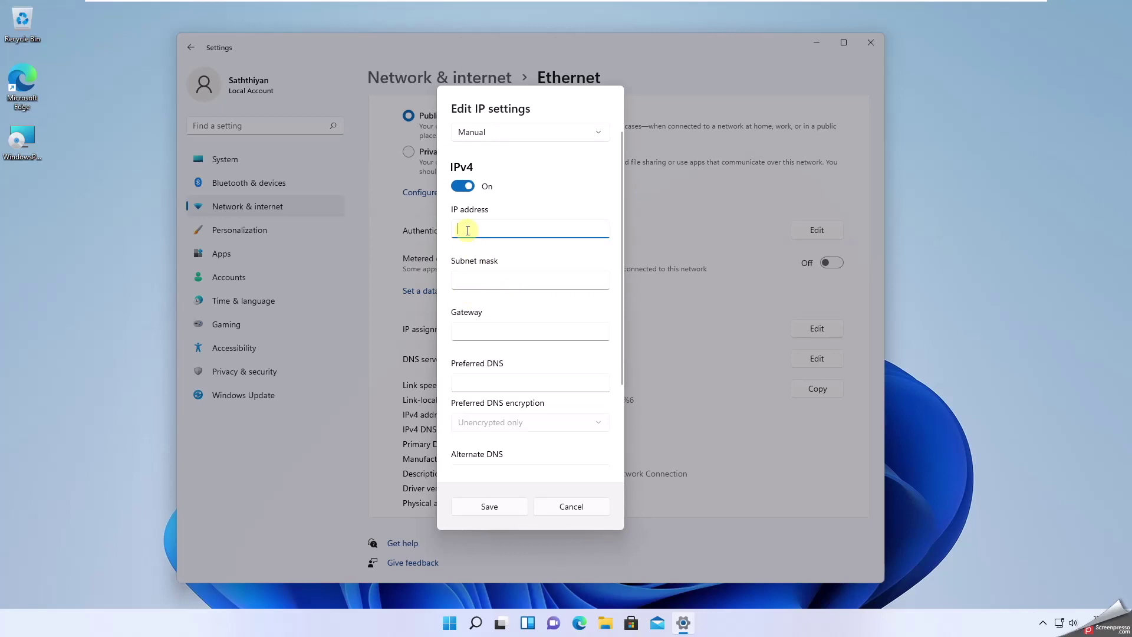
{"action": "scroll", "coordinate": [467, 230], "scroll_direction": "down", "scroll_amount": 2}
{"action": "scroll", "coordinate": [467, 230], "scroll_direction": "up", "scroll_amount": 1}
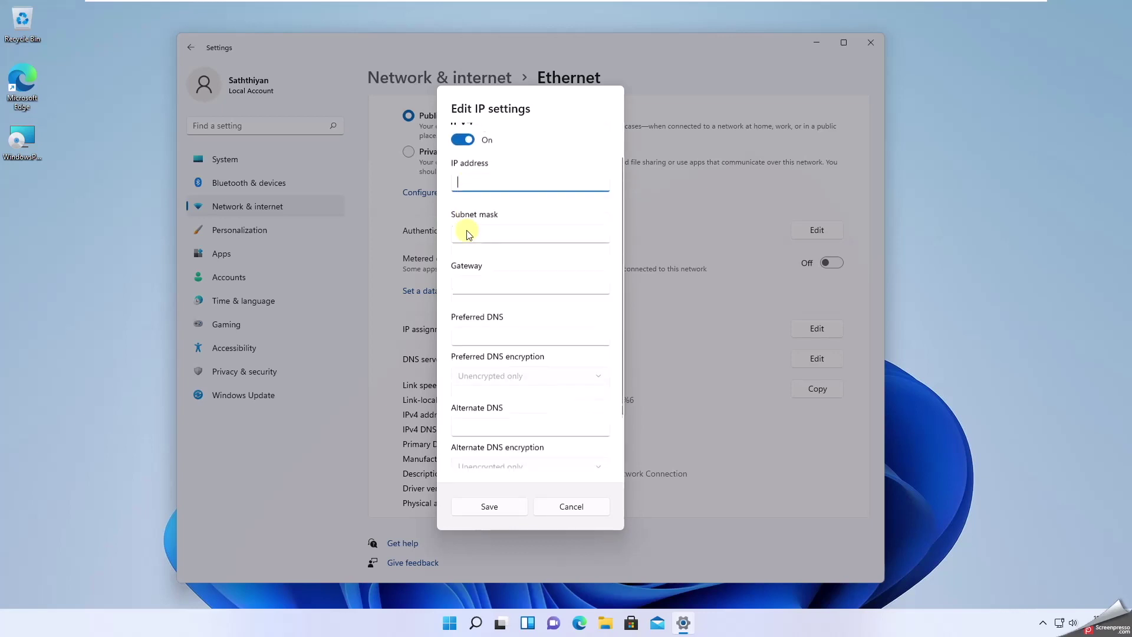
{"action": "scroll", "coordinate": [468, 230], "scroll_direction": "down", "scroll_amount": 1}
{"action": "scroll", "coordinate": [467, 230], "scroll_direction": "down", "scroll_amount": 1}
{"action": "scroll", "coordinate": [467, 230], "scroll_direction": "up", "scroll_amount": 3}
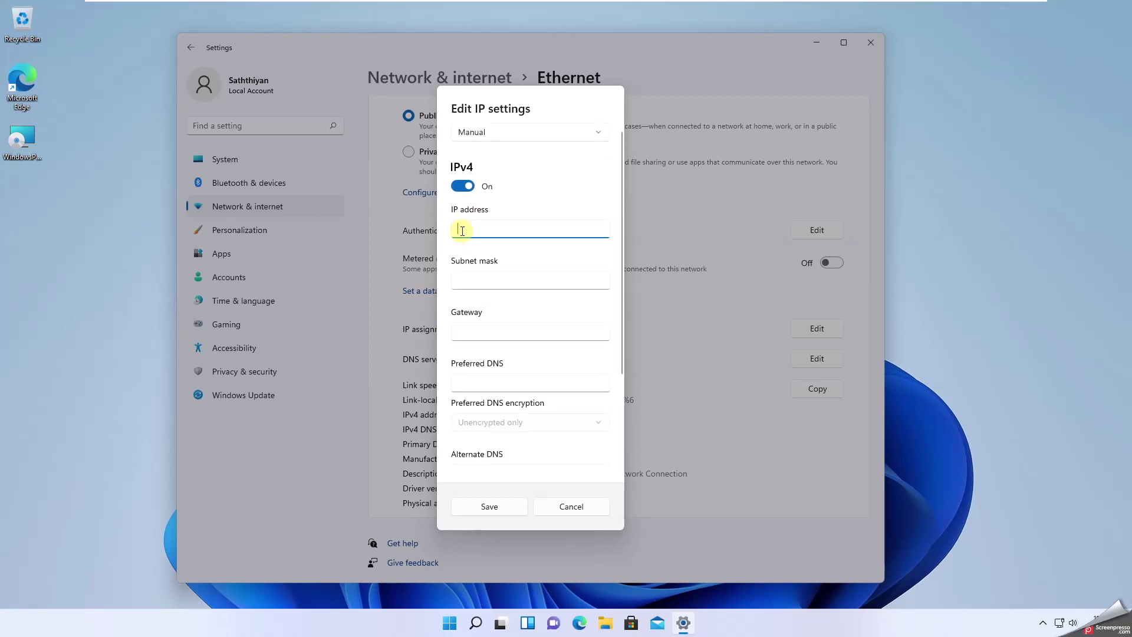
{"action": "type", "text": "2.168.32.210"}
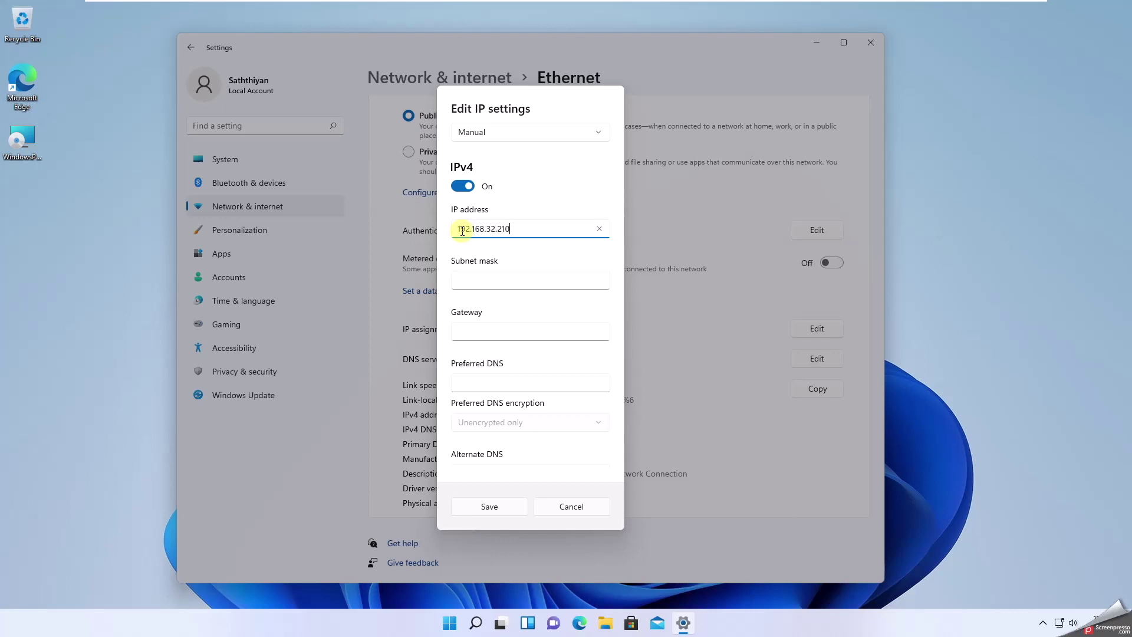
{"action": "key", "text": "Tab"}
{"action": "type", "text": "255.255"}
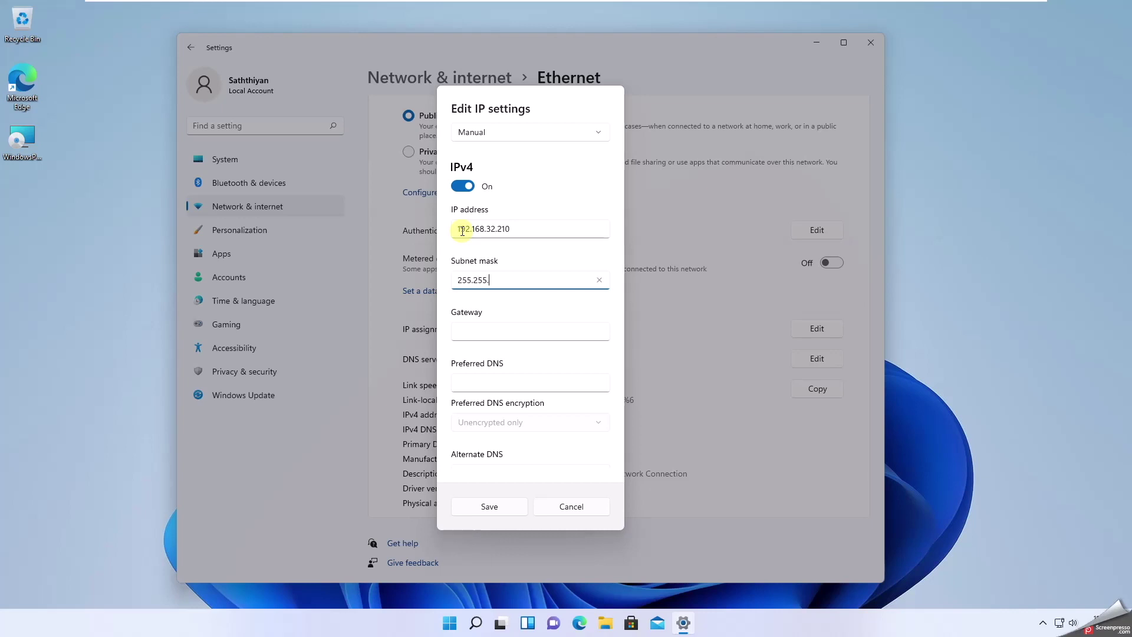
{"action": "type", "text": ".255.0"}
{"action": "key", "text": "Tab"}
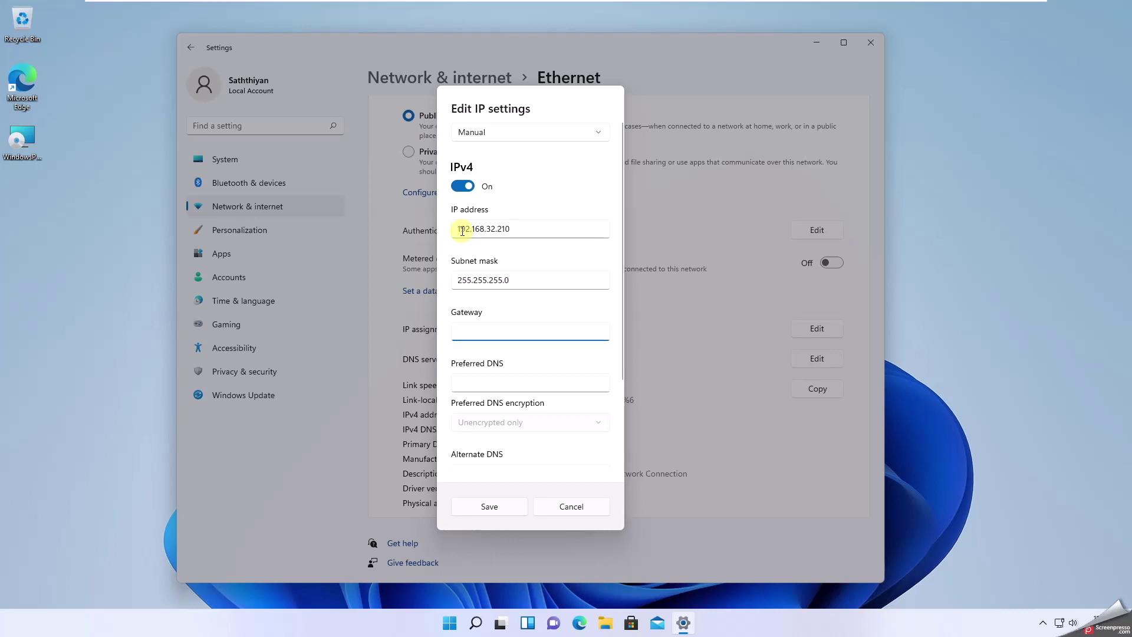
- Add gateway 192.168.32.2 and preferred DNS 192.168.32.200, then save the static IP settings
{"action": "left_click", "coordinate": [463, 230]}
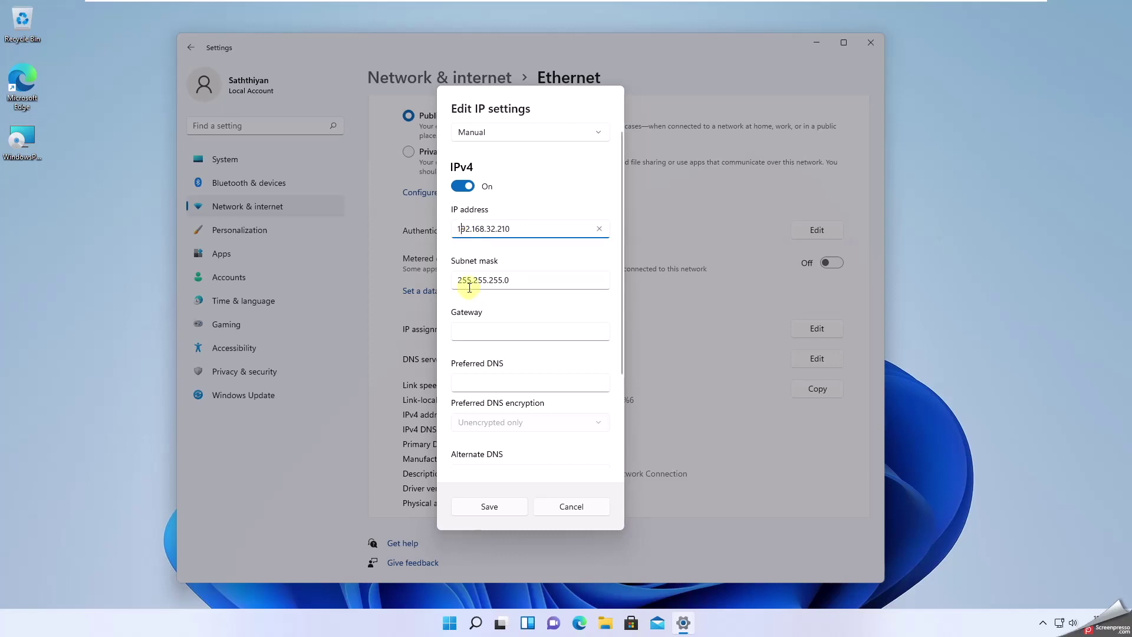
{"action": "left_click_drag", "start_coordinate": [458, 280], "coordinate": [502, 283]}
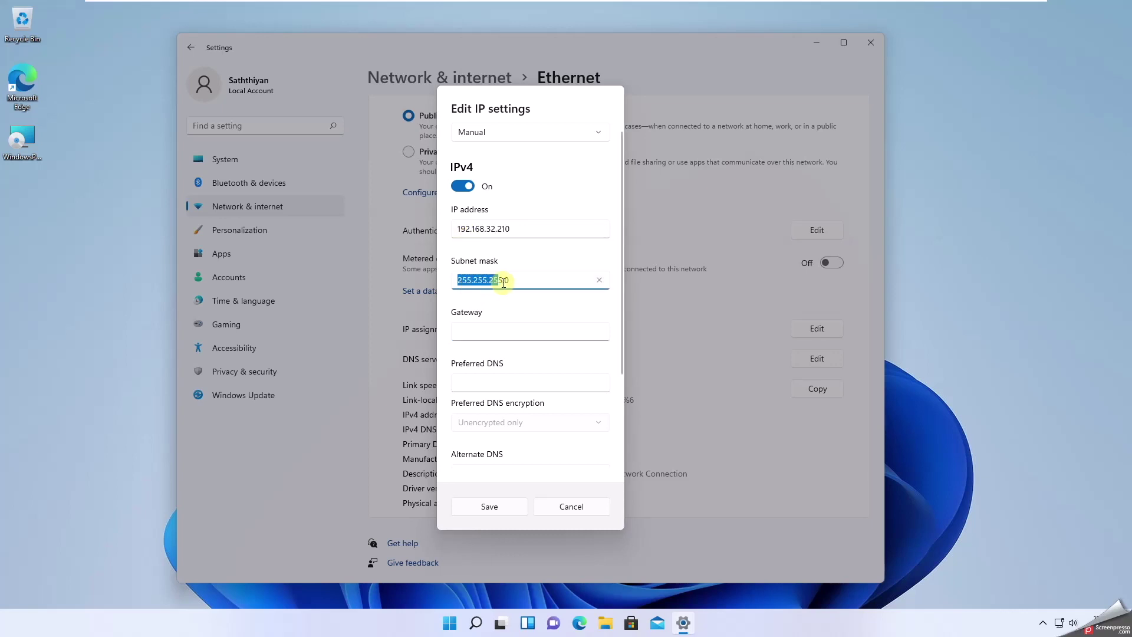
{"action": "left_click", "coordinate": [467, 331]}
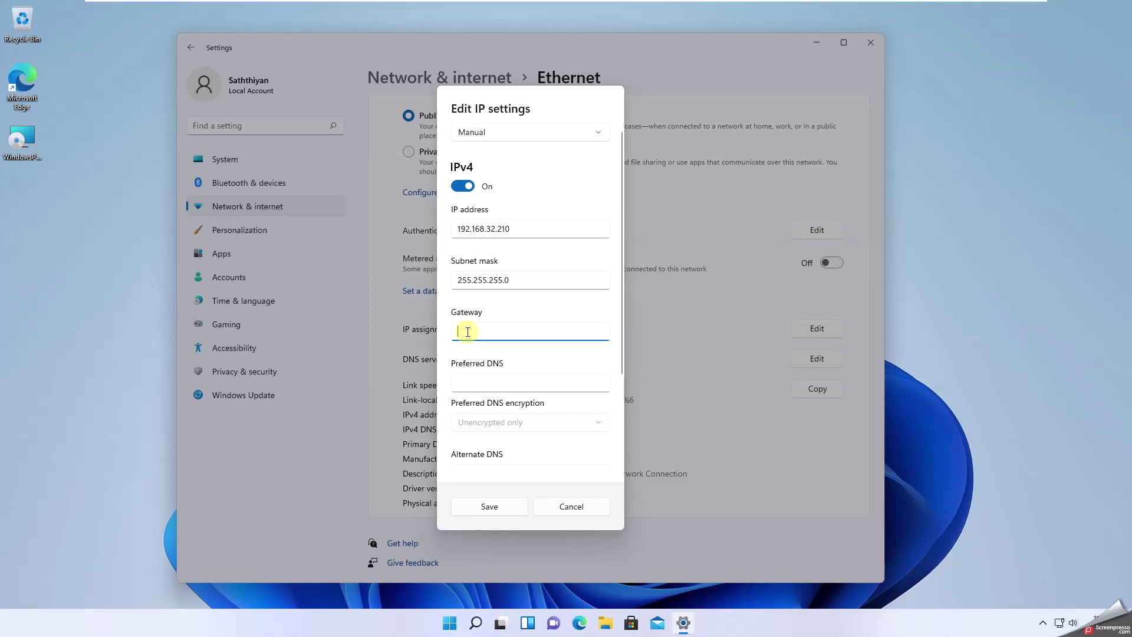
{"action": "type", "text": "192.168."}
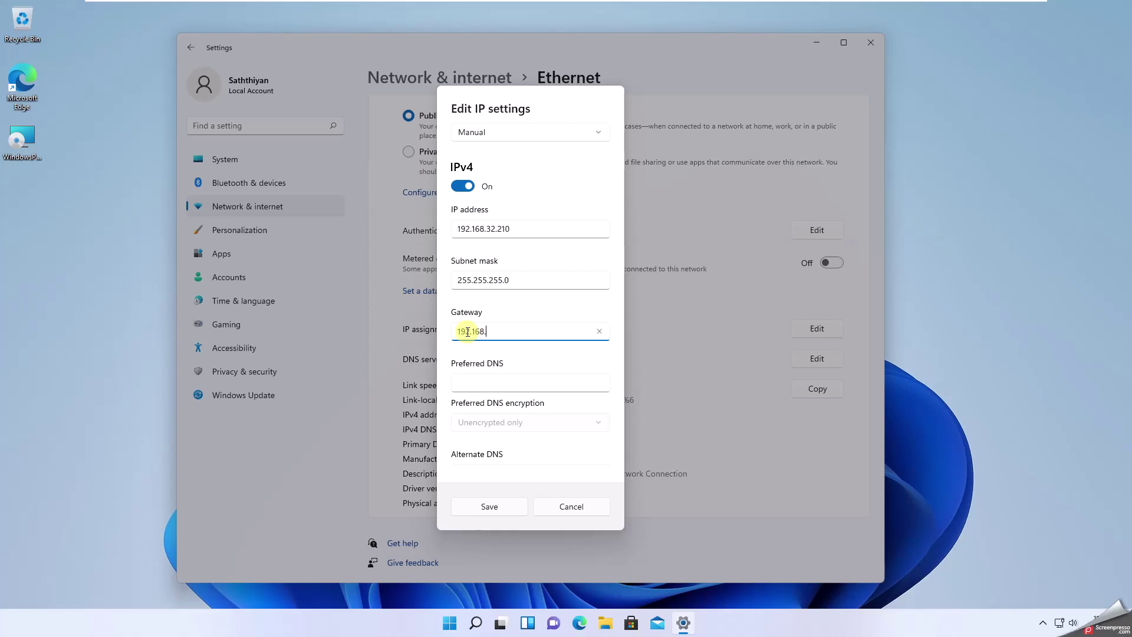
{"action": "type", "text": "32.2"}
{"action": "left_click", "coordinate": [460, 382]}
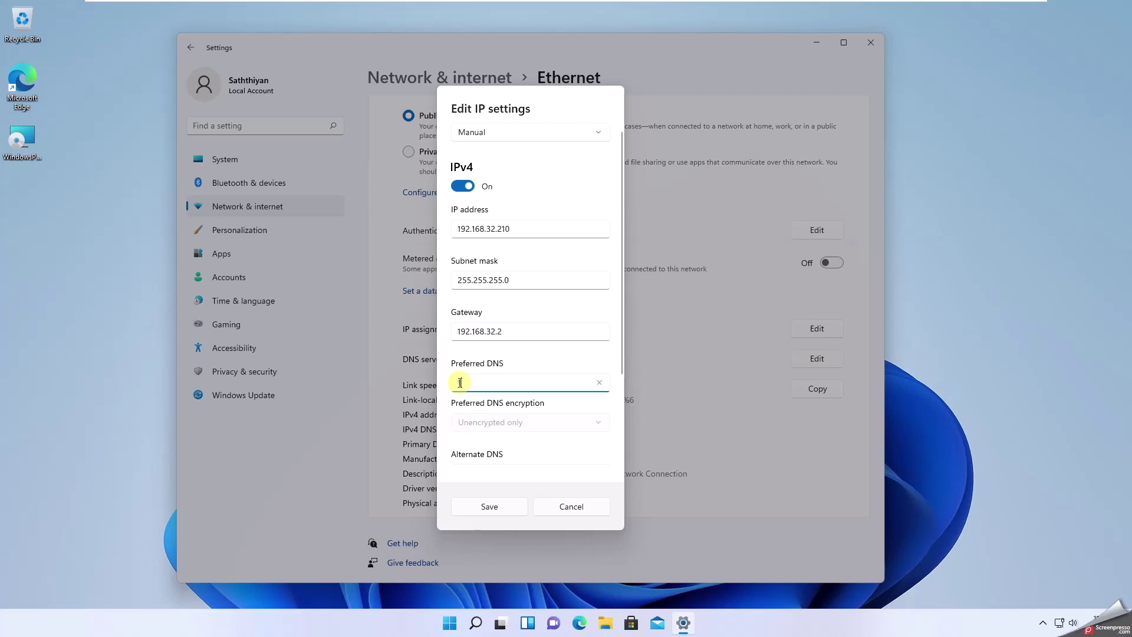
{"action": "type", "text": "192.168."}
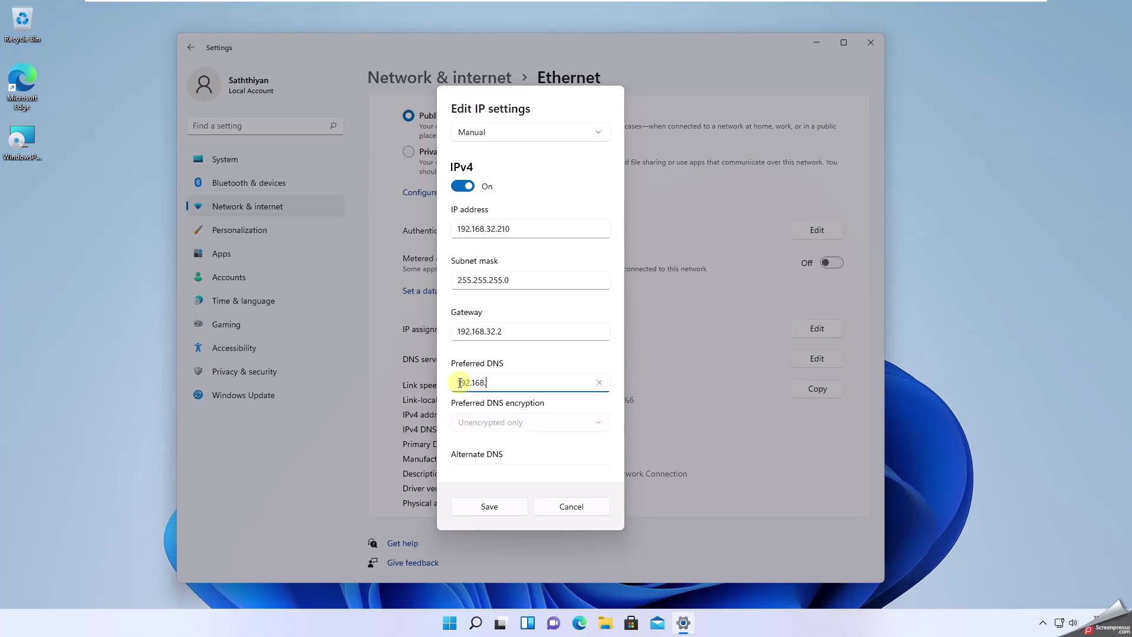
{"action": "type", "text": "32.200"}
{"action": "scroll", "coordinate": [498, 407], "scroll_direction": "down", "scroll_amount": 3}
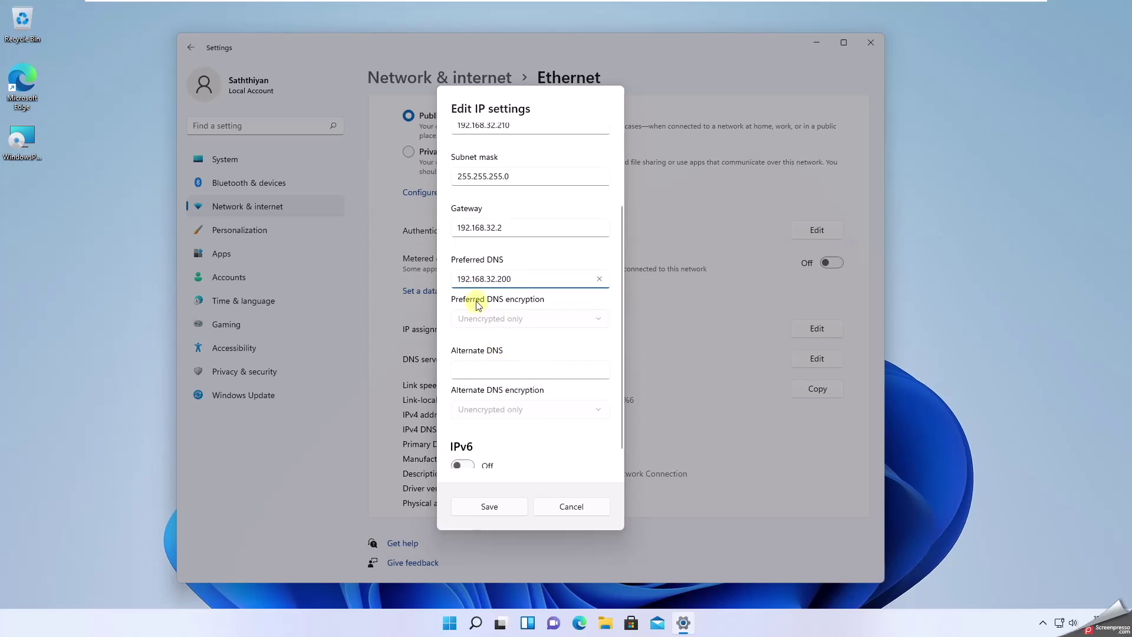
{"action": "left_click", "coordinate": [499, 324]}
{"action": "left_click", "coordinate": [483, 368]}
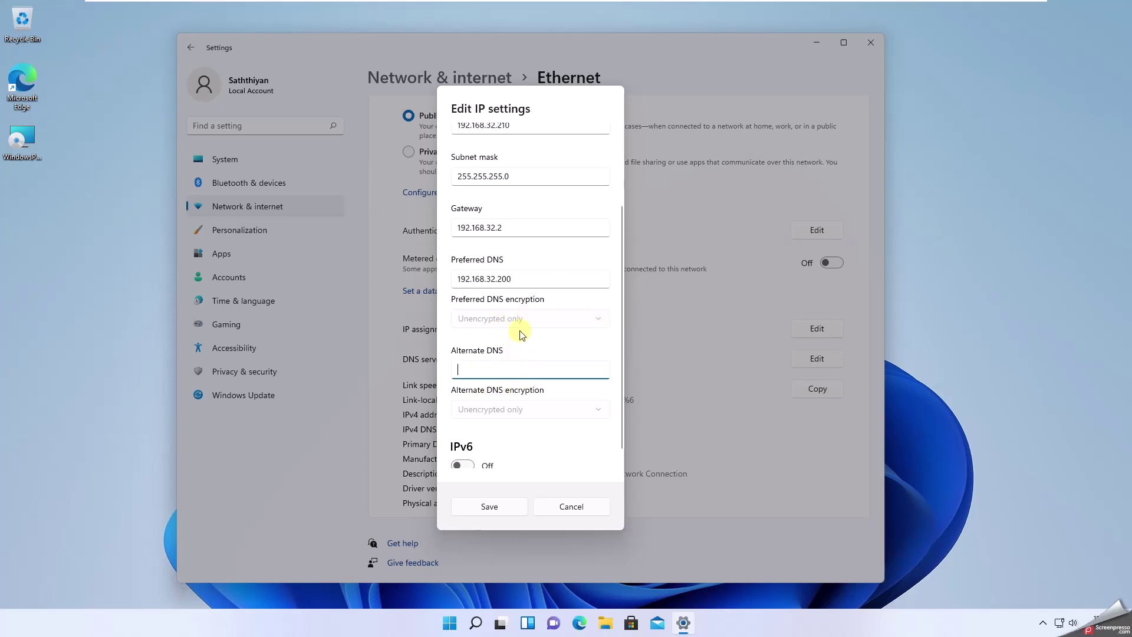
{"action": "scroll", "coordinate": [519, 330], "scroll_direction": "down", "scroll_amount": 1}
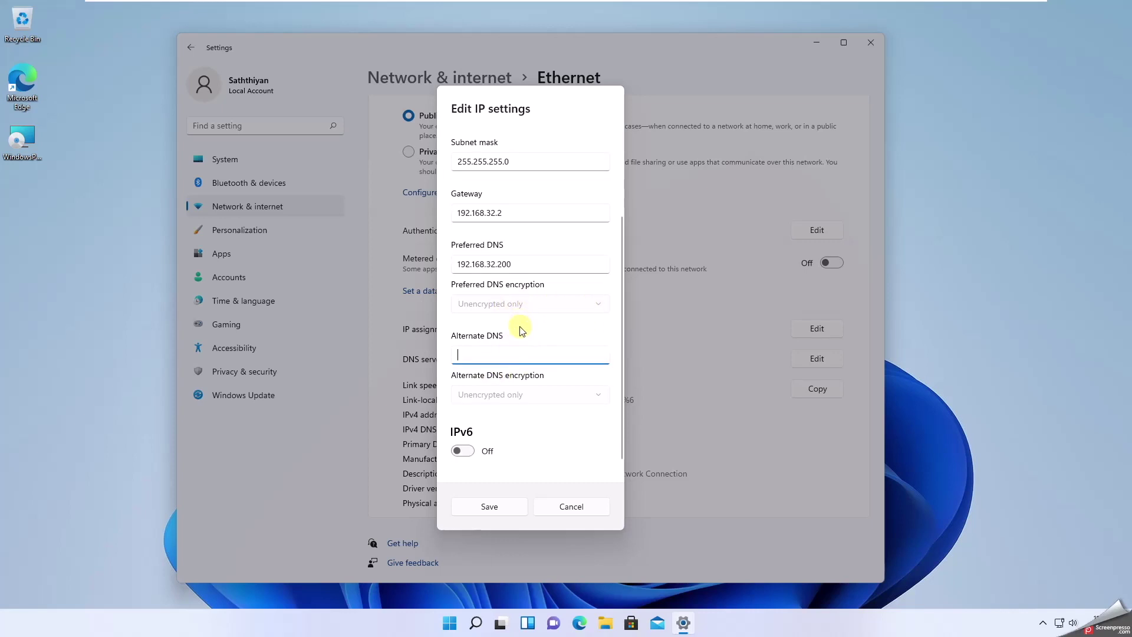
{"action": "left_click", "coordinate": [493, 510]}
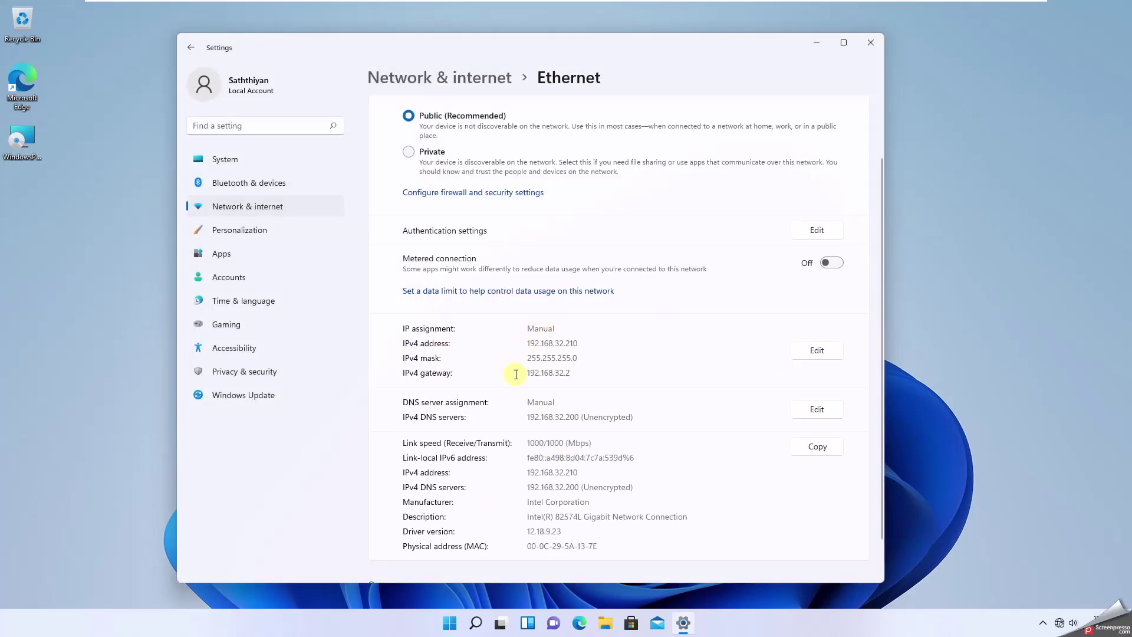
- Confirm IP assignment reads Manual, then open Domain or workgroup properties from System > About
{"action": "left_click_drag", "start_coordinate": [526, 328], "coordinate": [582, 329]}
{"action": "scroll", "coordinate": [502, 291], "scroll_direction": "down", "scroll_amount": 1}
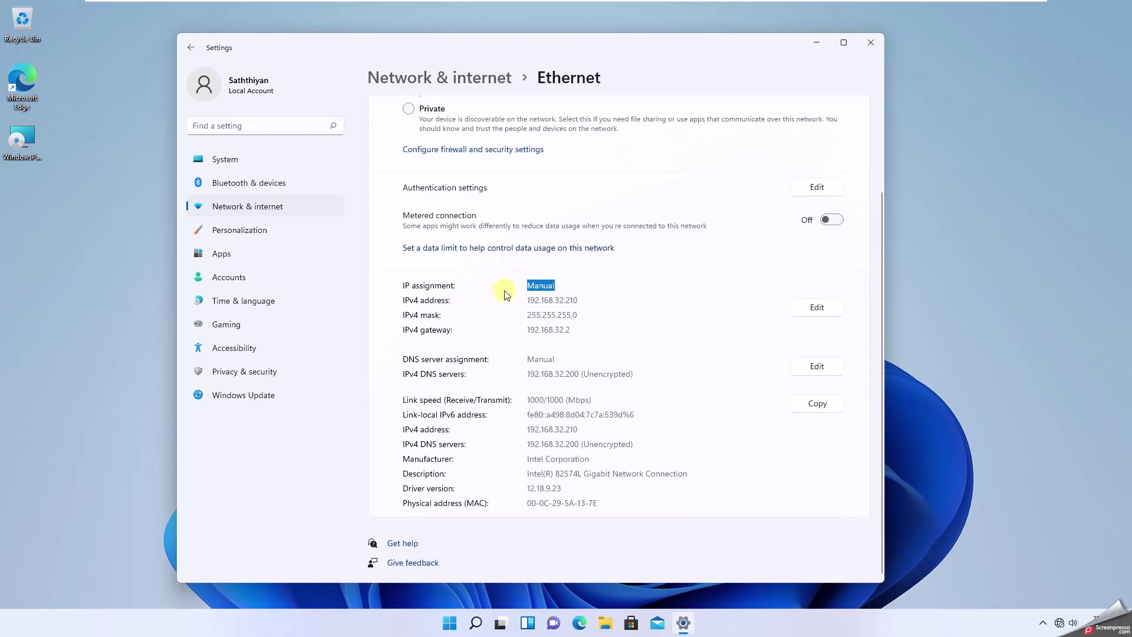
{"action": "scroll", "coordinate": [504, 293], "scroll_direction": "up", "scroll_amount": 3}
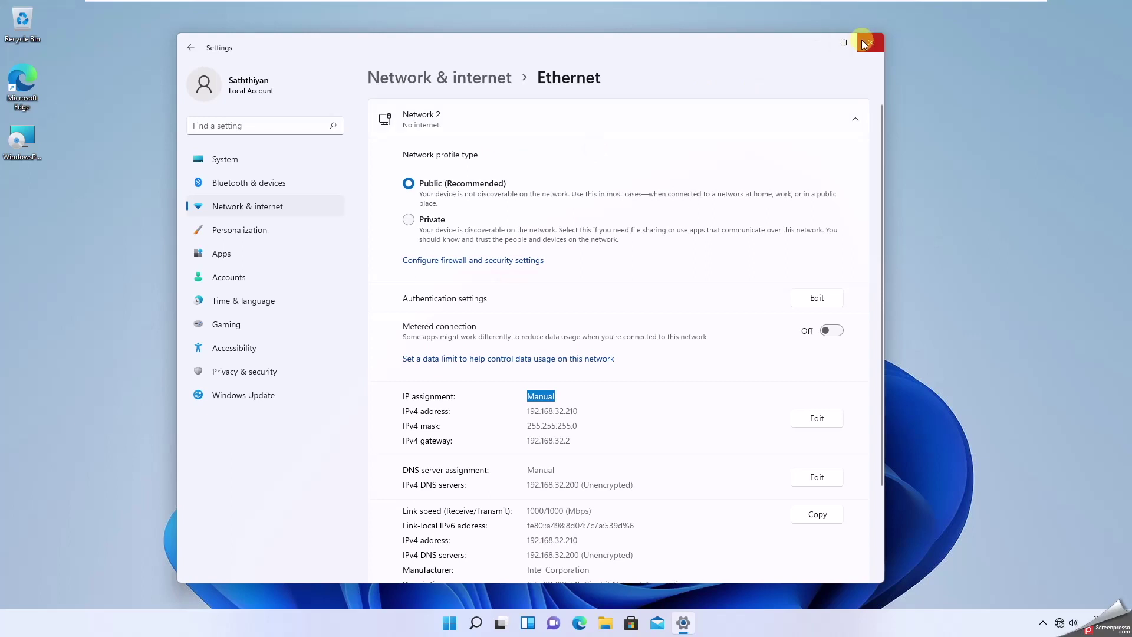
{"action": "left_click", "coordinate": [194, 49]}
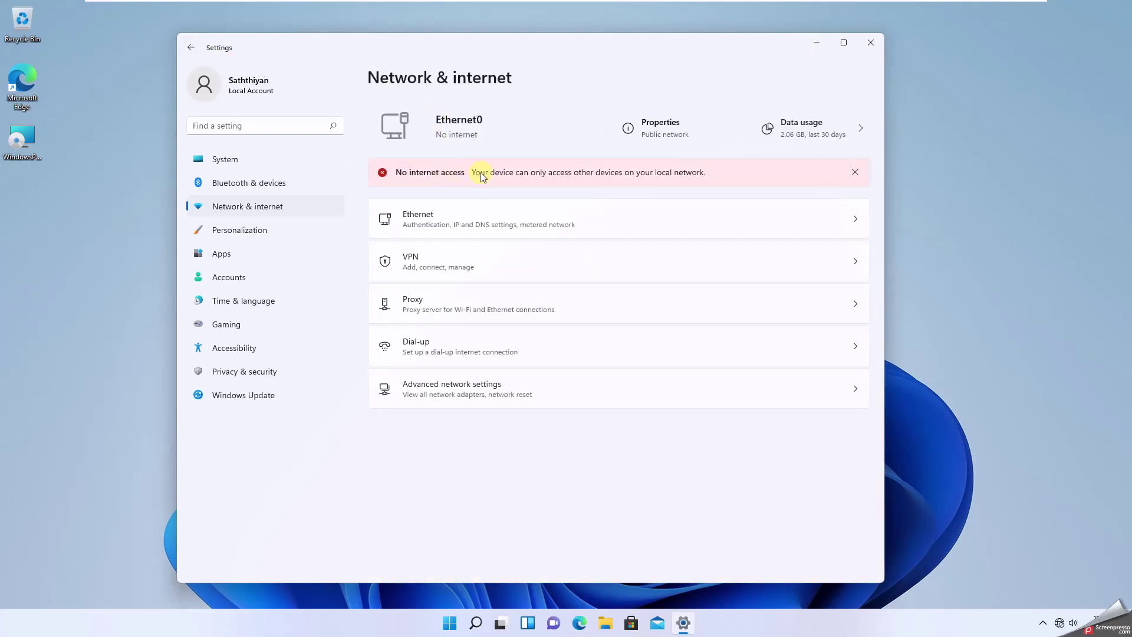
{"action": "left_click", "coordinate": [190, 48]}
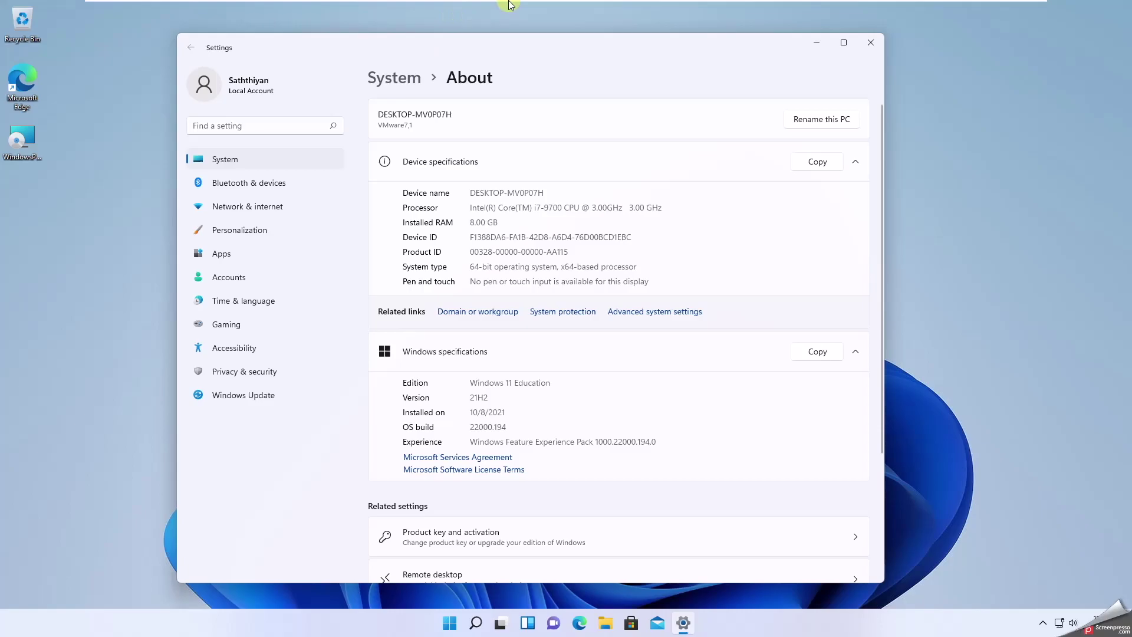
{"action": "left_click", "coordinate": [526, 11]}
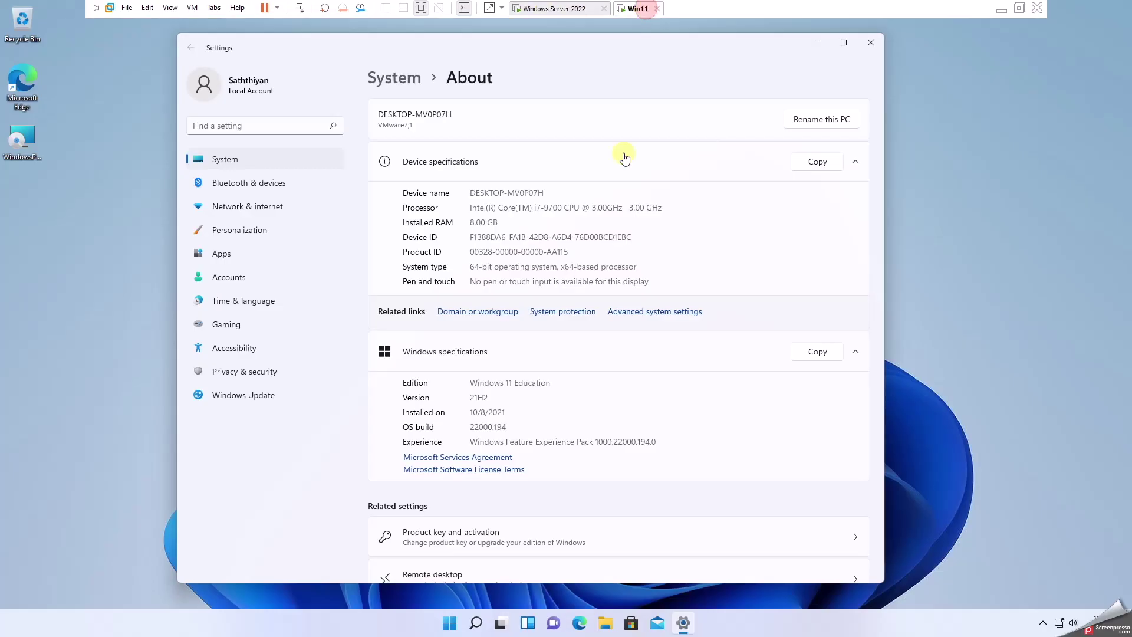
{"action": "left_click", "coordinate": [460, 312]}
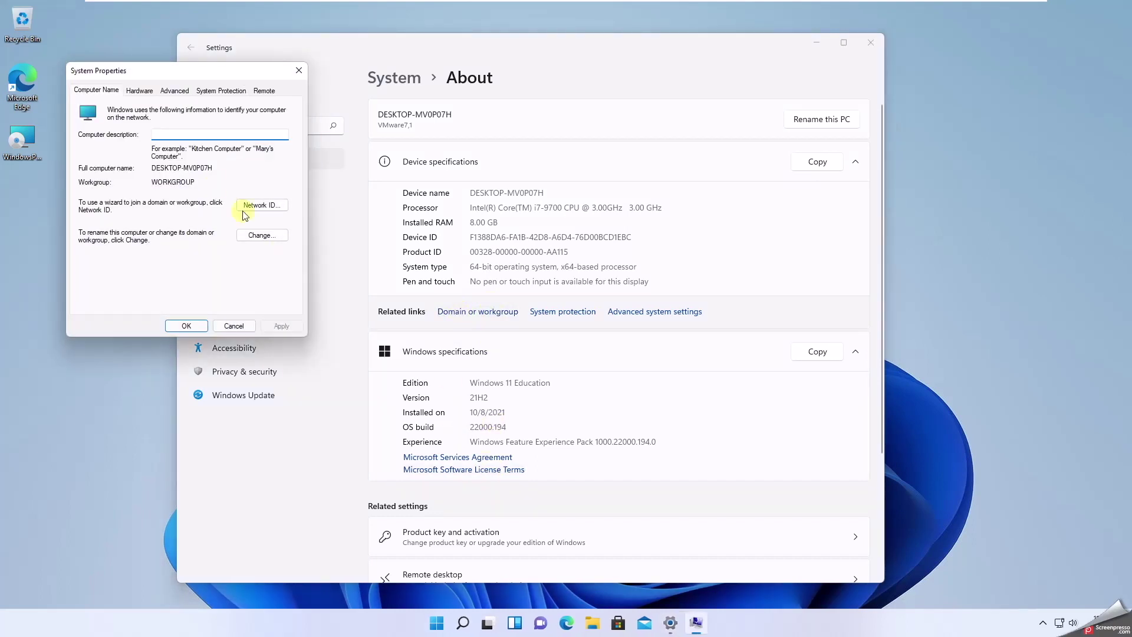
- Open Command Prompt and run 'ping faceitnet.com.au -t', stopping it with Ctrl+C after six replies
{"action": "left_click", "coordinate": [462, 624]}
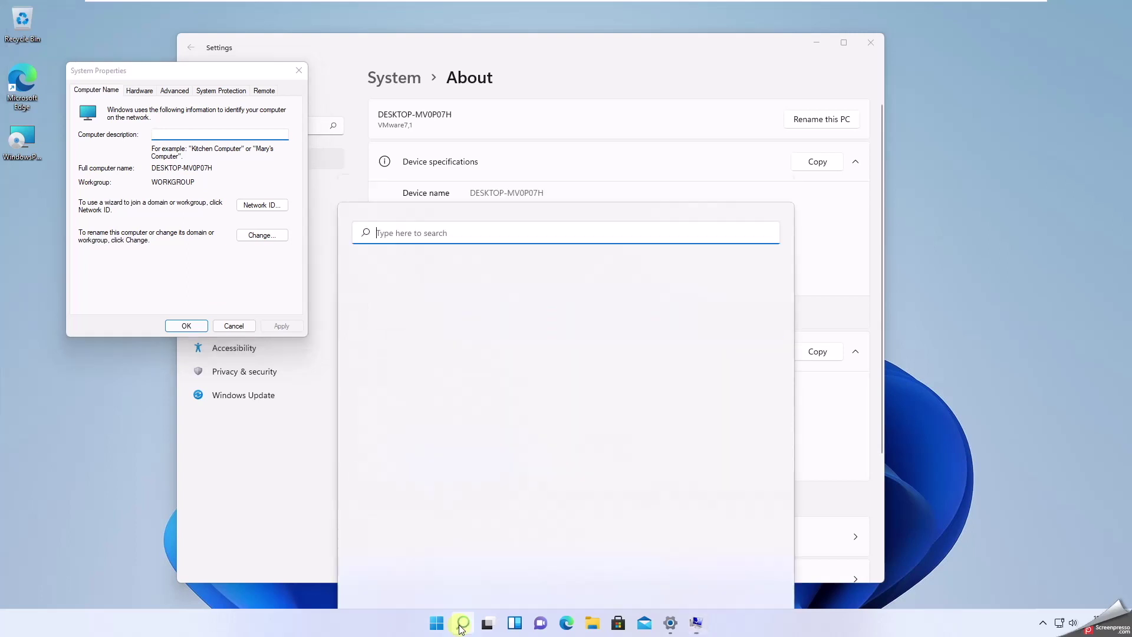
{"action": "type", "text": "cmd"}
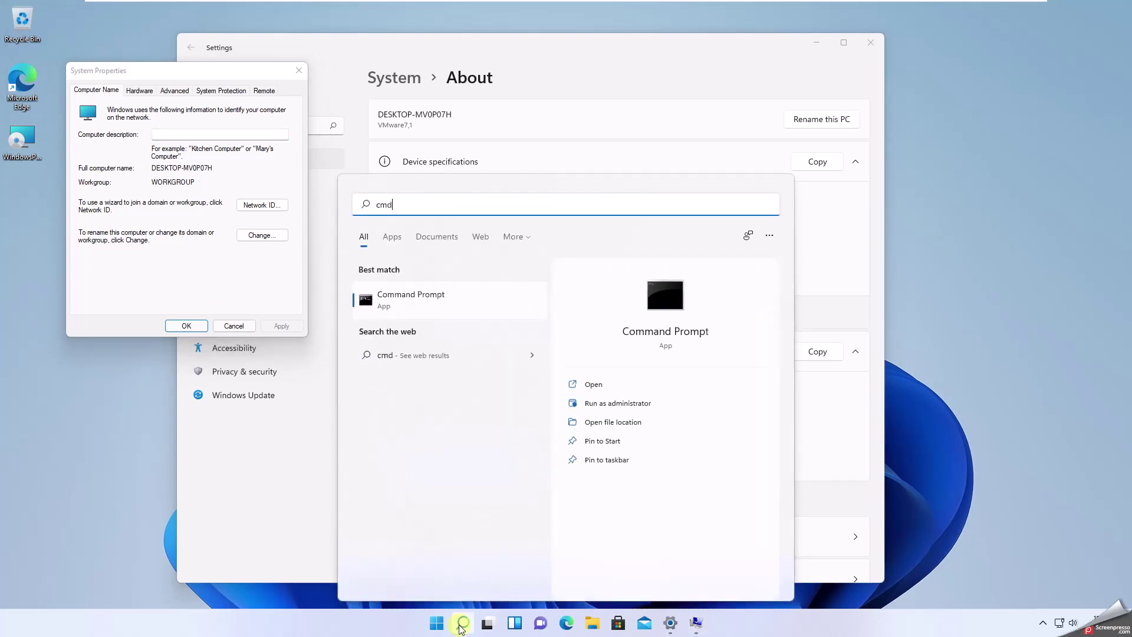
{"action": "key", "text": "Return"}
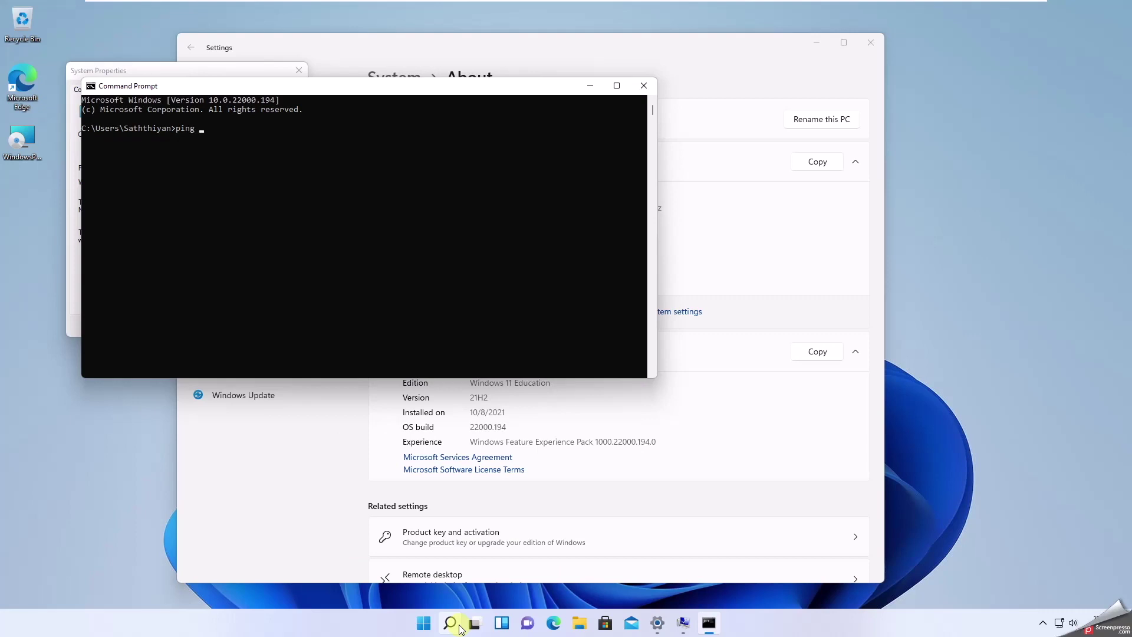
{"action": "type", "text": "ping faceitner"}
{"action": "type", "text": ".com.a"}
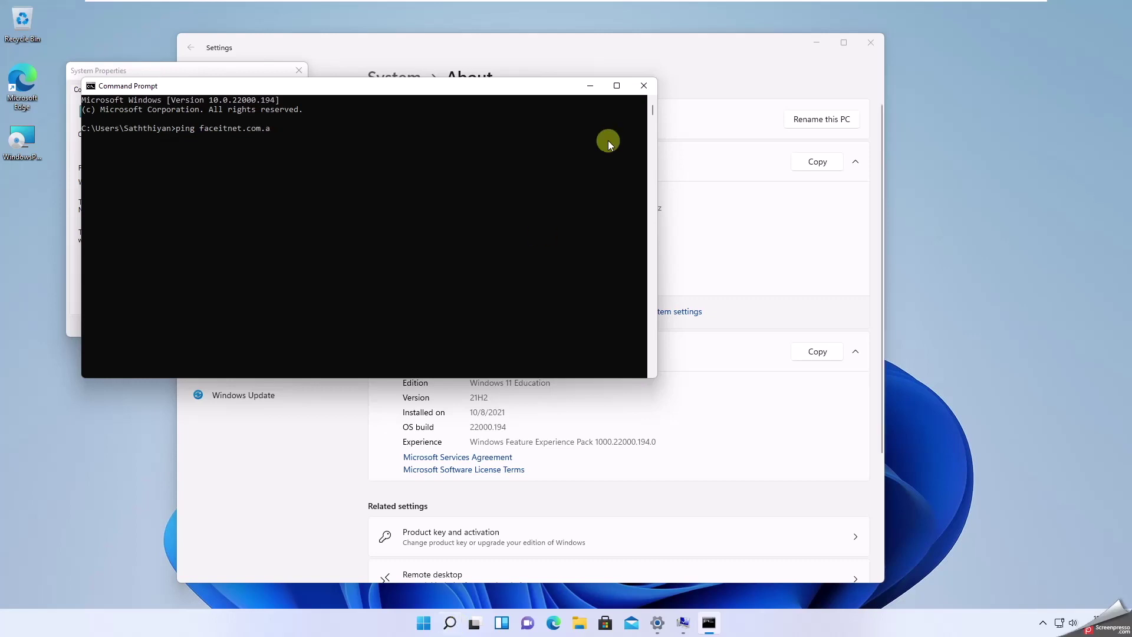
{"action": "left_click", "coordinate": [556, 8]}
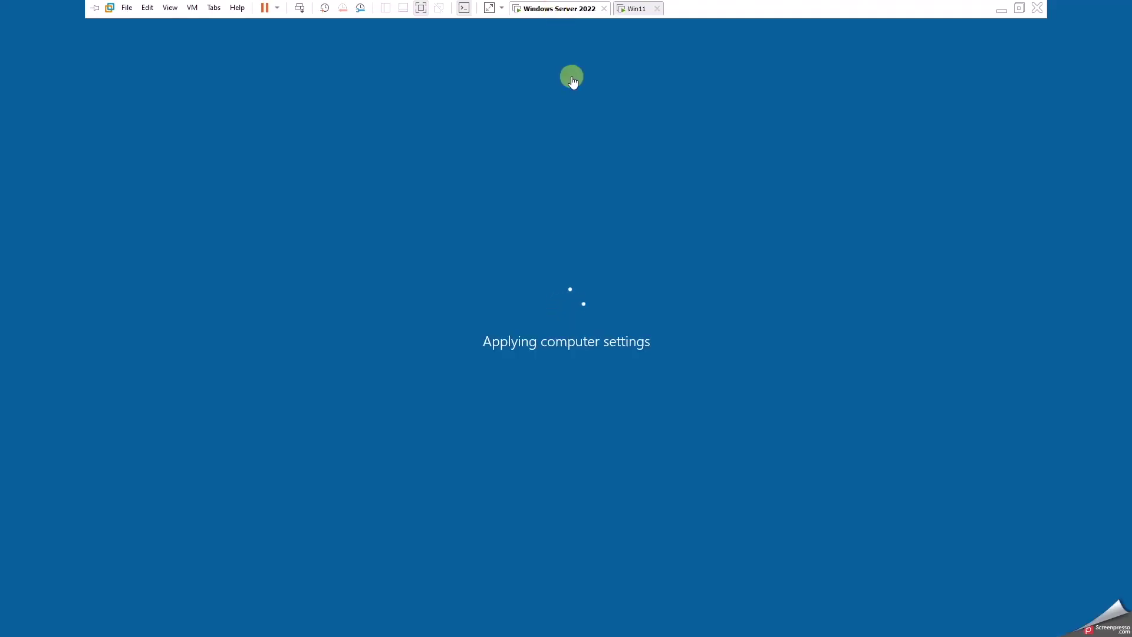
{"action": "left_click", "coordinate": [632, 9]}
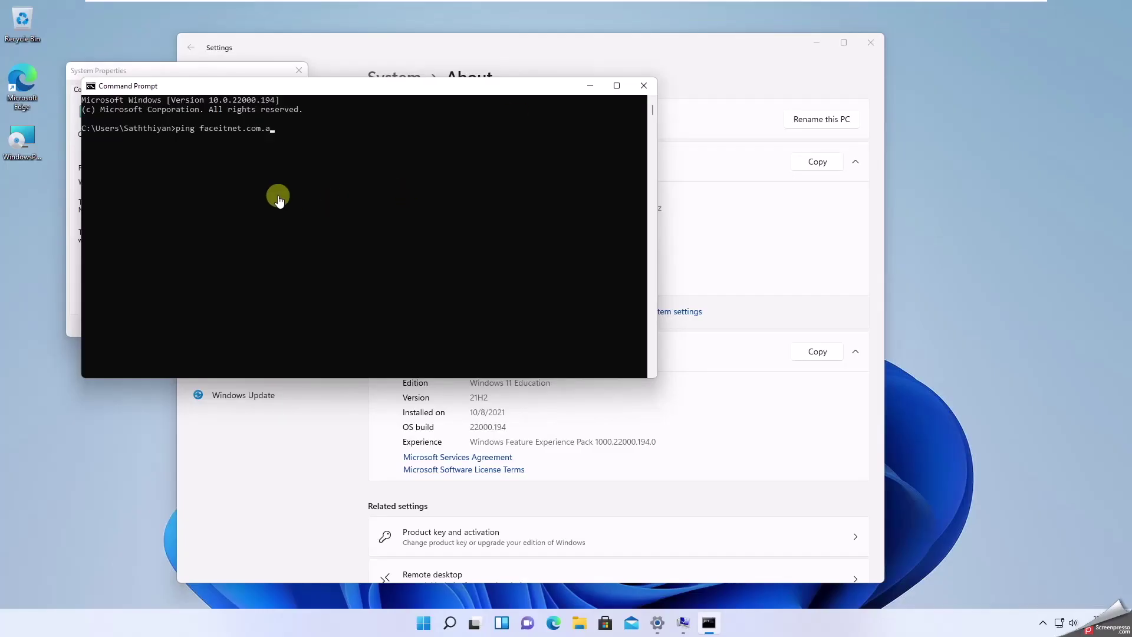
{"action": "type", "text": "u -t"}
{"action": "key", "text": "Return"}
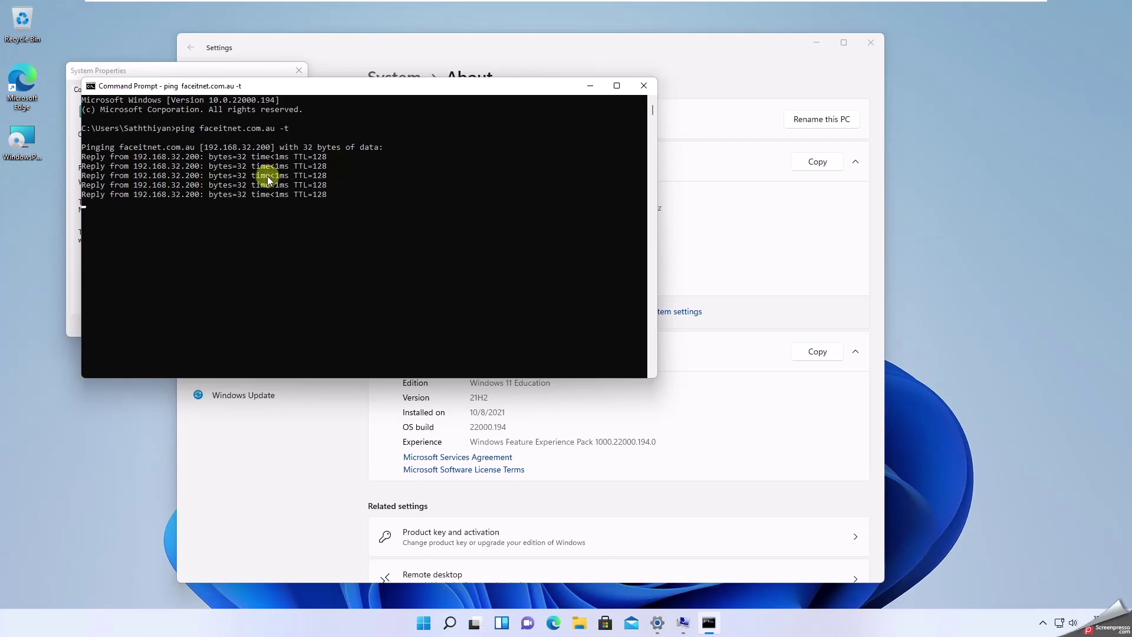
{"action": "key", "text": "ctrl+c"}
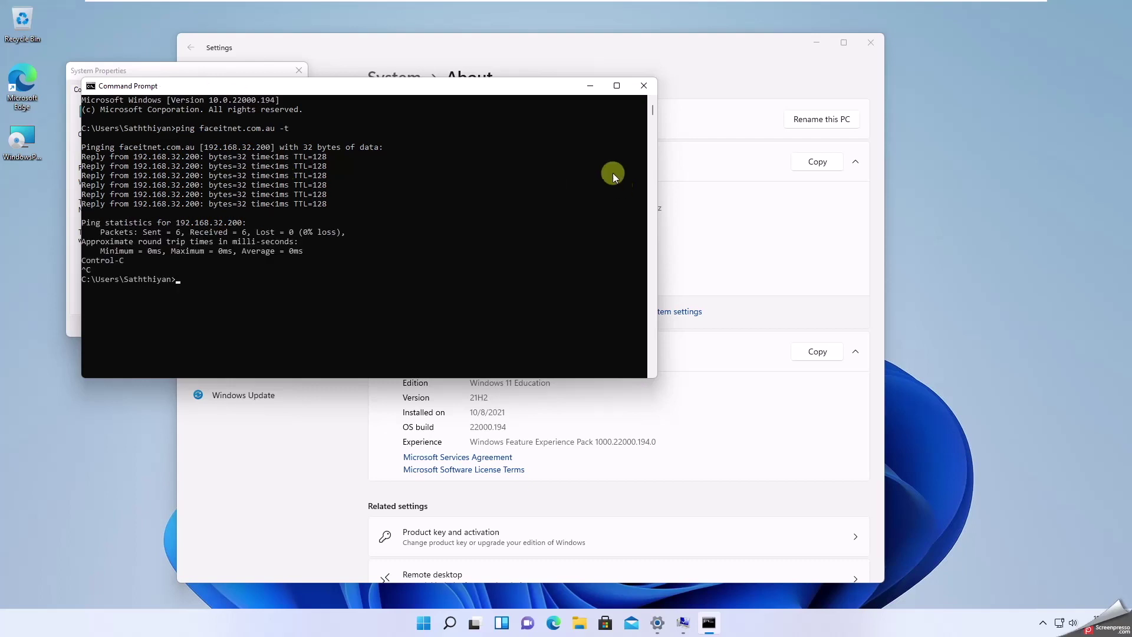
- Close Command Prompt and set the PC to be a member of domain faceitnet.com.au
{"action": "left_click", "coordinate": [641, 88]}
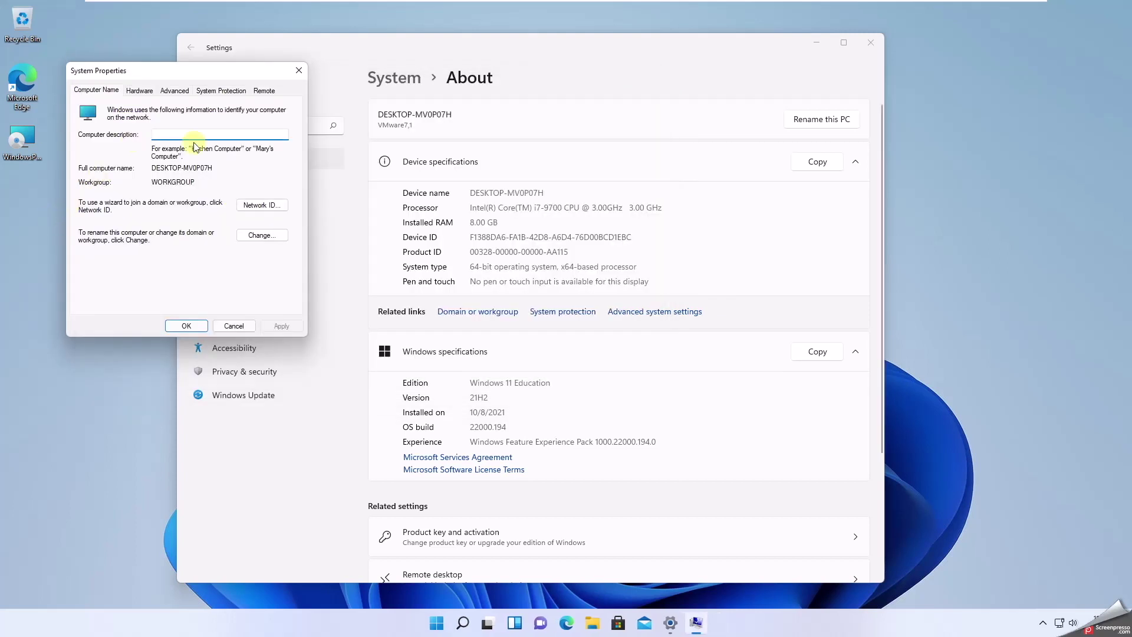
{"action": "left_click", "coordinate": [245, 235]}
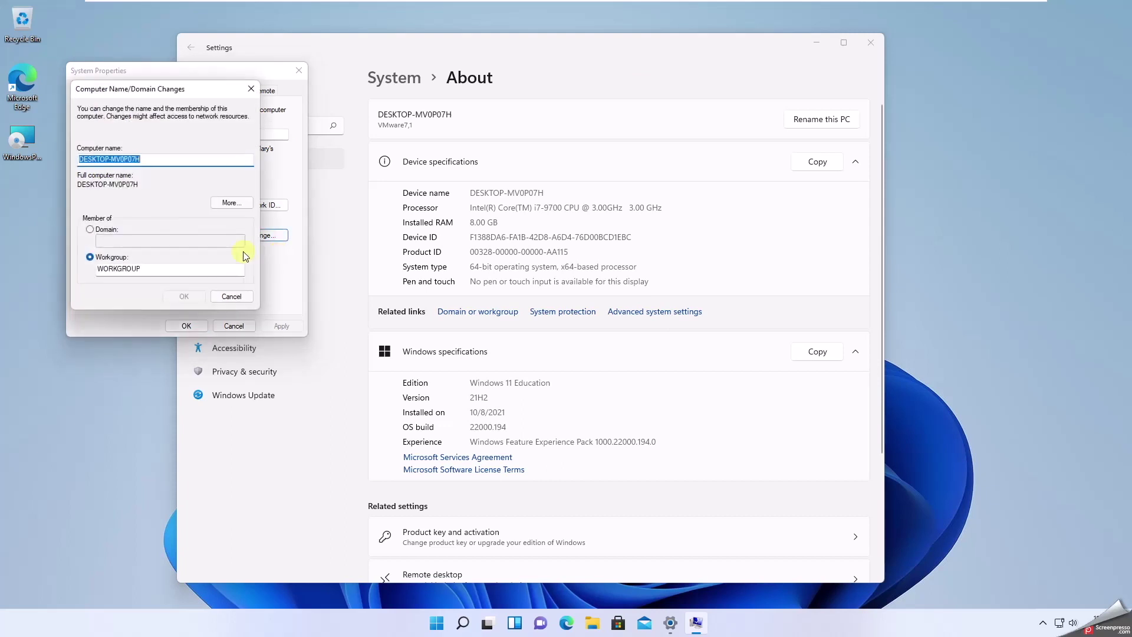
{"action": "left_click", "coordinate": [108, 229]}
{"action": "left_click", "coordinate": [115, 238]}
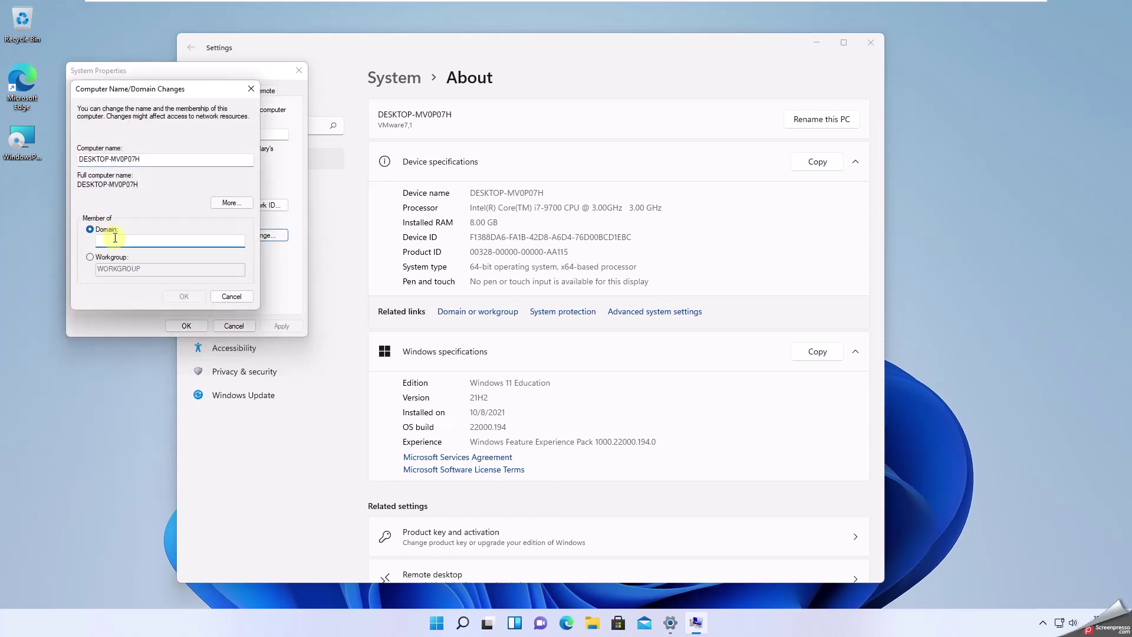
{"action": "type", "text": "faceitnet.com.au"}
{"action": "left_click", "coordinate": [184, 297]}
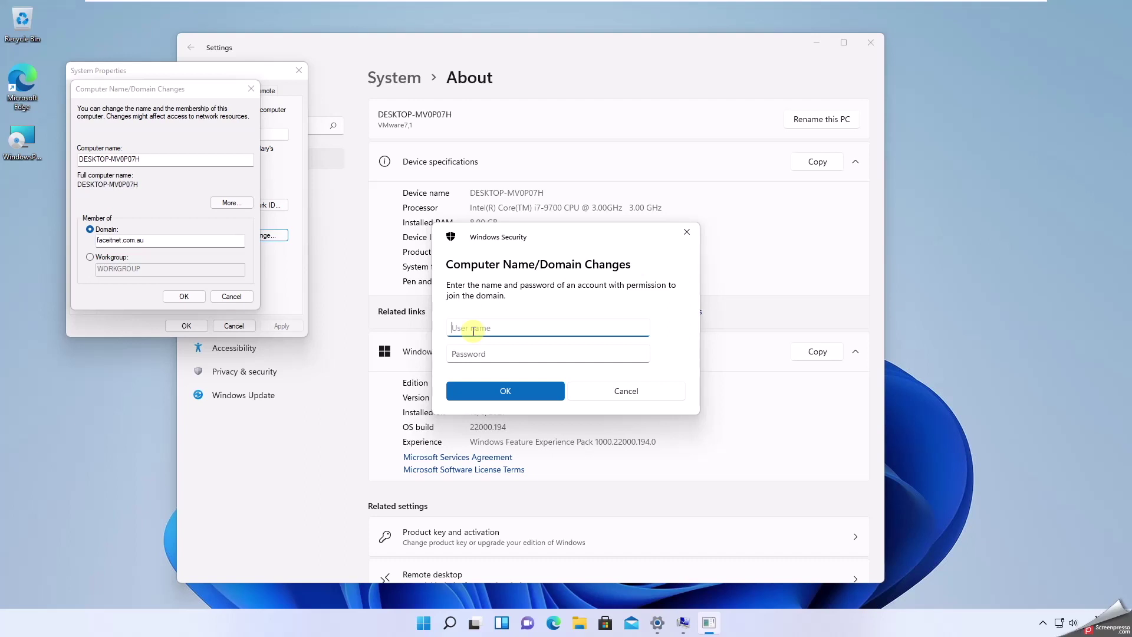
- Enter the domain administrator's username and password to authorize the join
{"action": "type", "text": "faceitnet\\administrator"}
{"action": "key", "text": "Tab"}
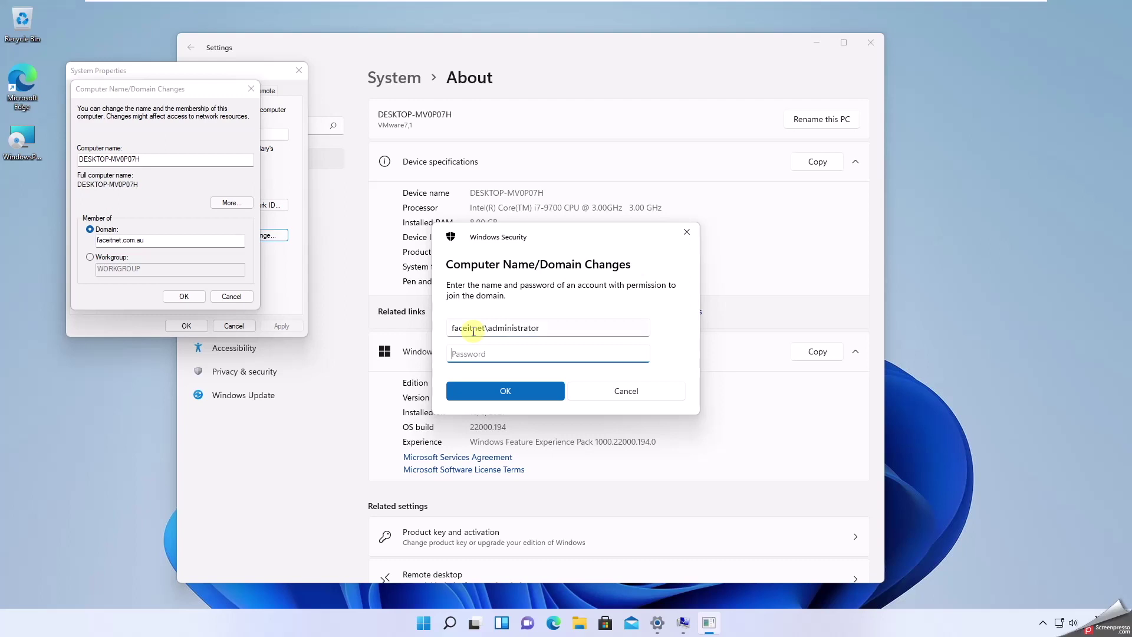
{"action": "type", "text": "***"}
{"action": "left_click", "coordinate": [533, 392]}
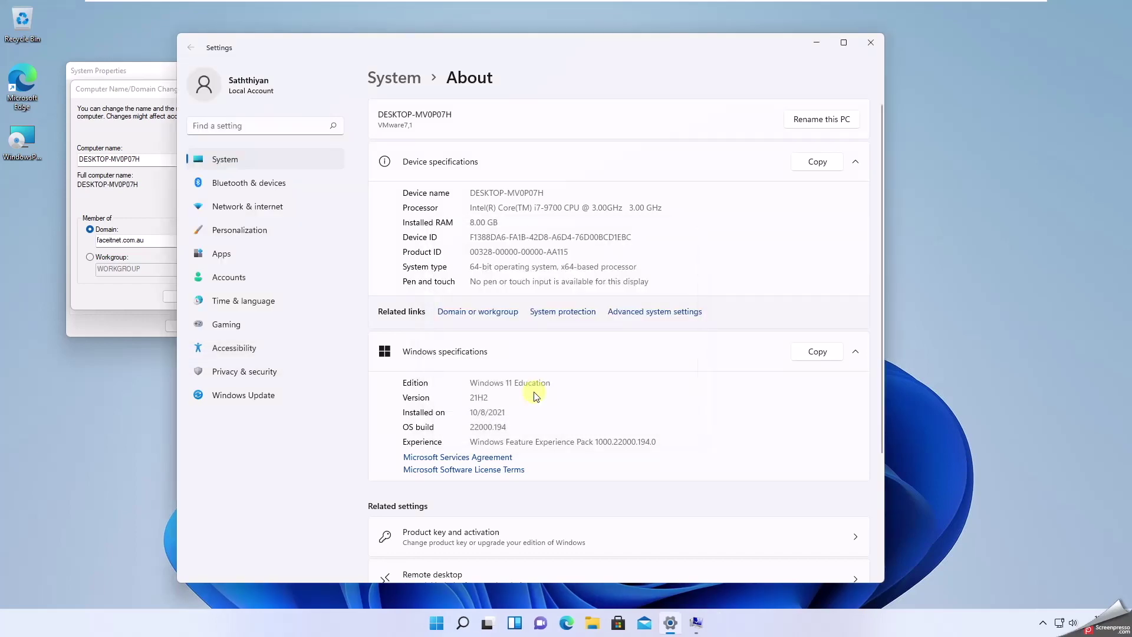
- Unlock the Windows Server 2022 machine and enter the Administrator password
{"action": "mouse_move", "coordinate": [416, 5]}
{"action": "left_click", "coordinate": [567, 8]}
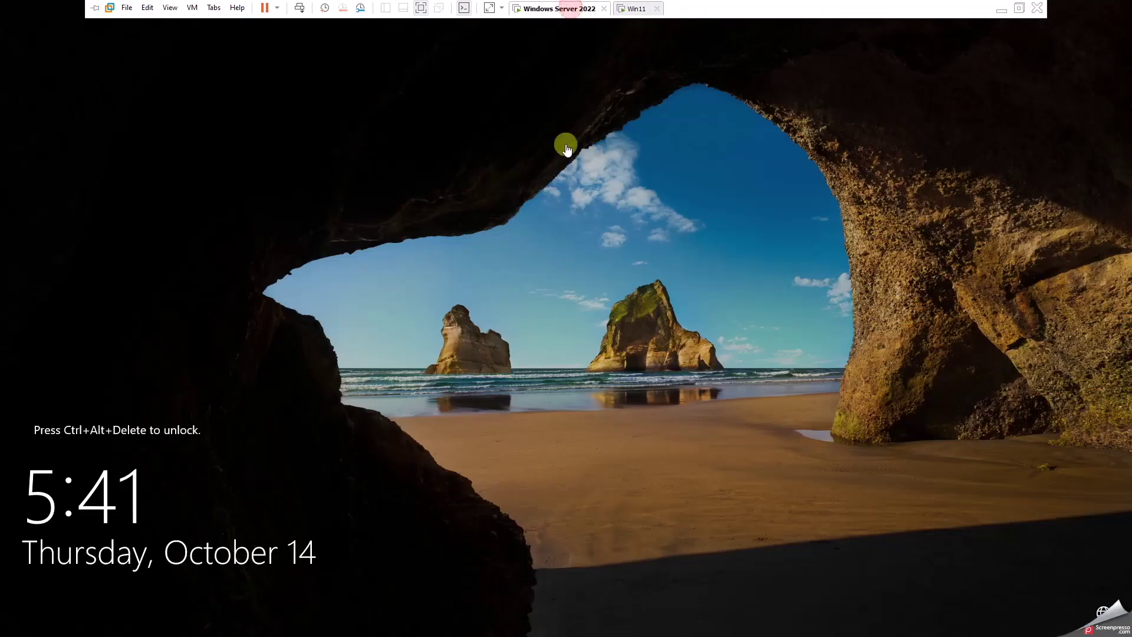
{"action": "left_click", "coordinate": [496, 375]}
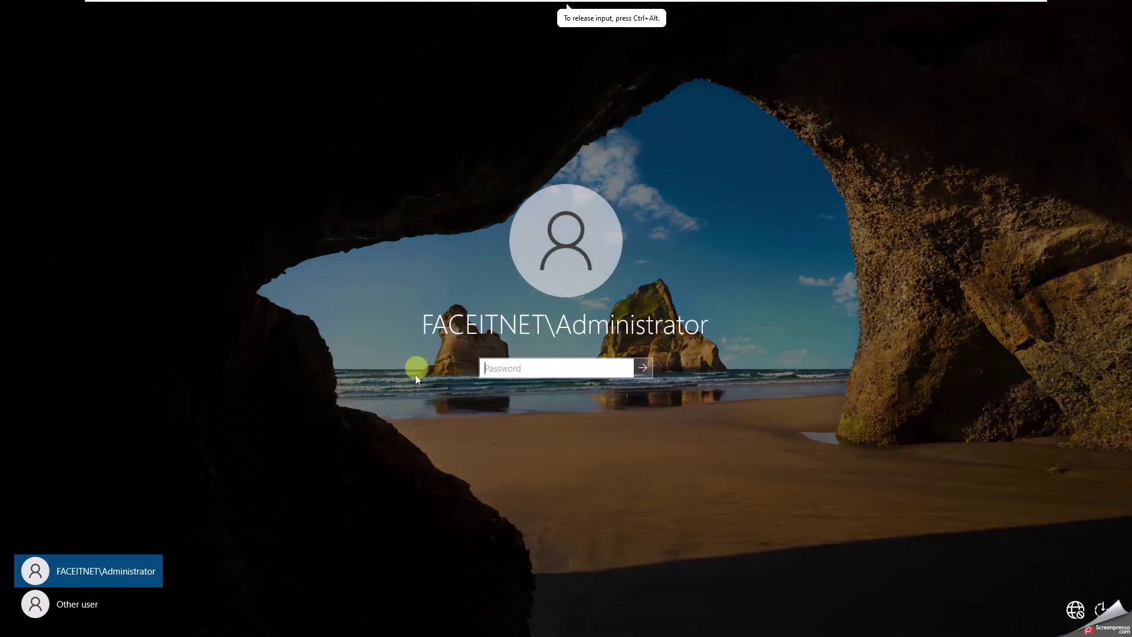
{"action": "left_click", "coordinate": [549, 369]}
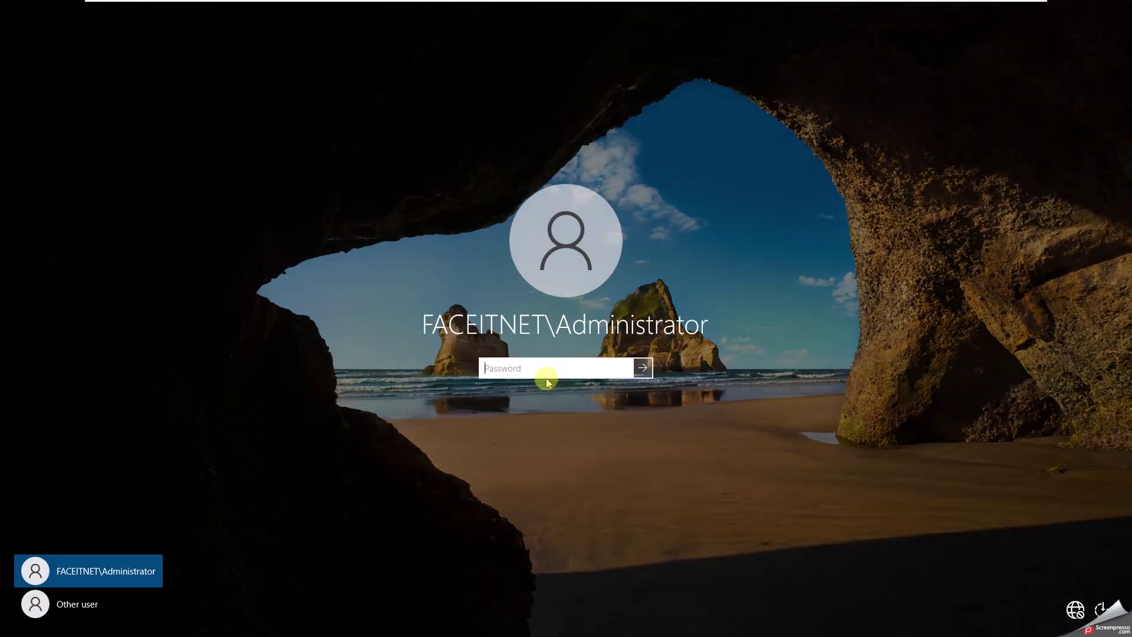
{"action": "type", "text": "•••"}
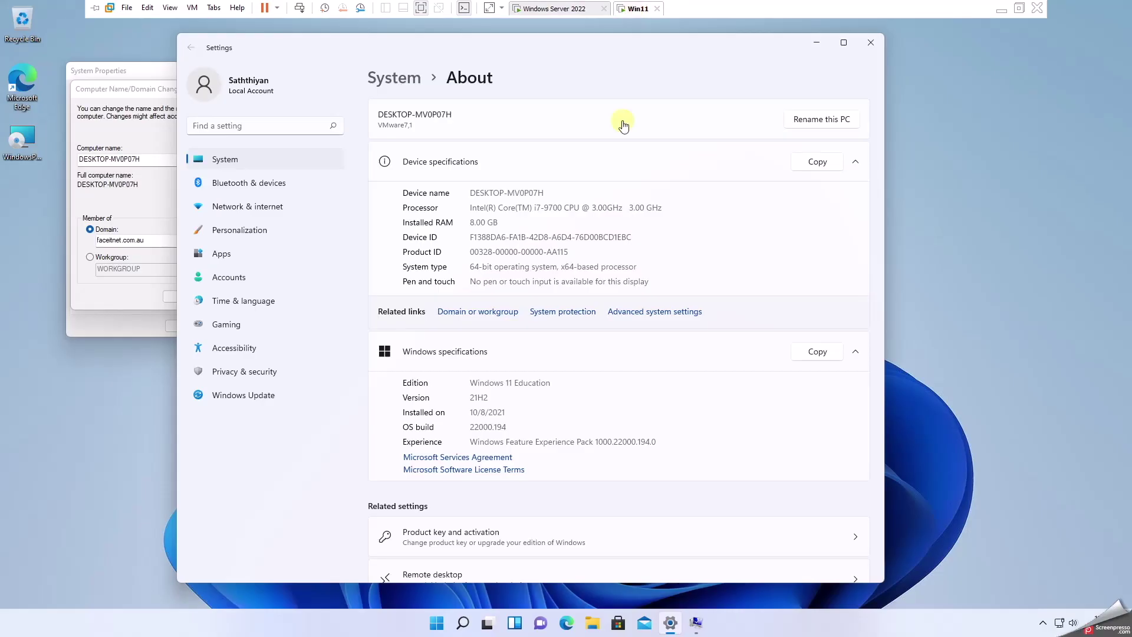
- Accept the welcome to faceitnet.com.au message and the restart-required notice
{"action": "left_click", "coordinate": [816, 42]}
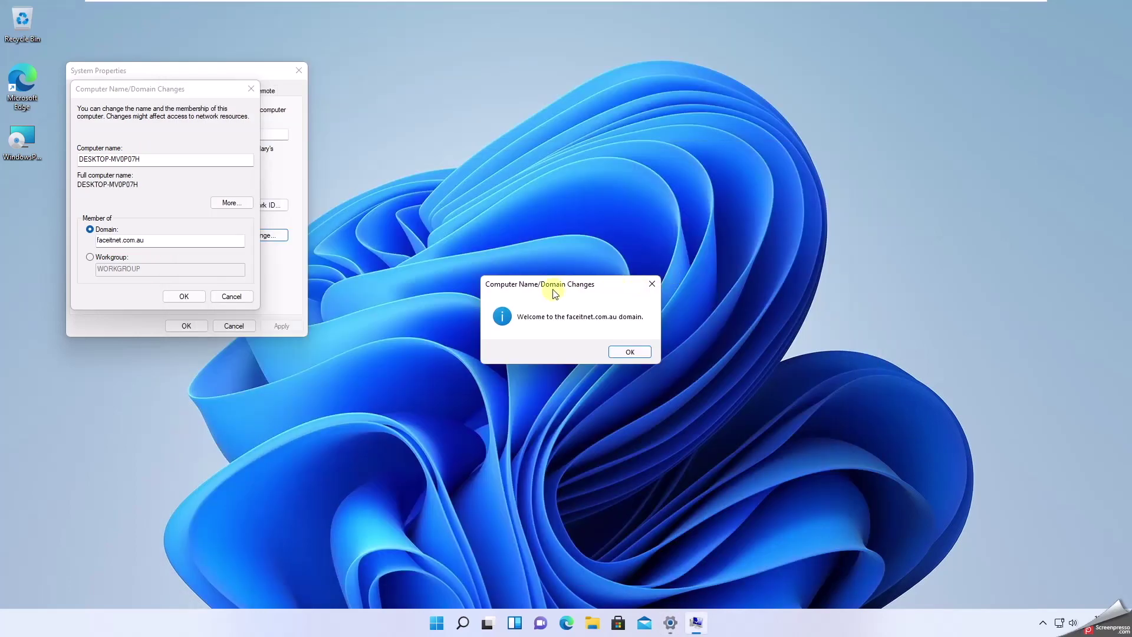
{"action": "left_click", "coordinate": [629, 352]}
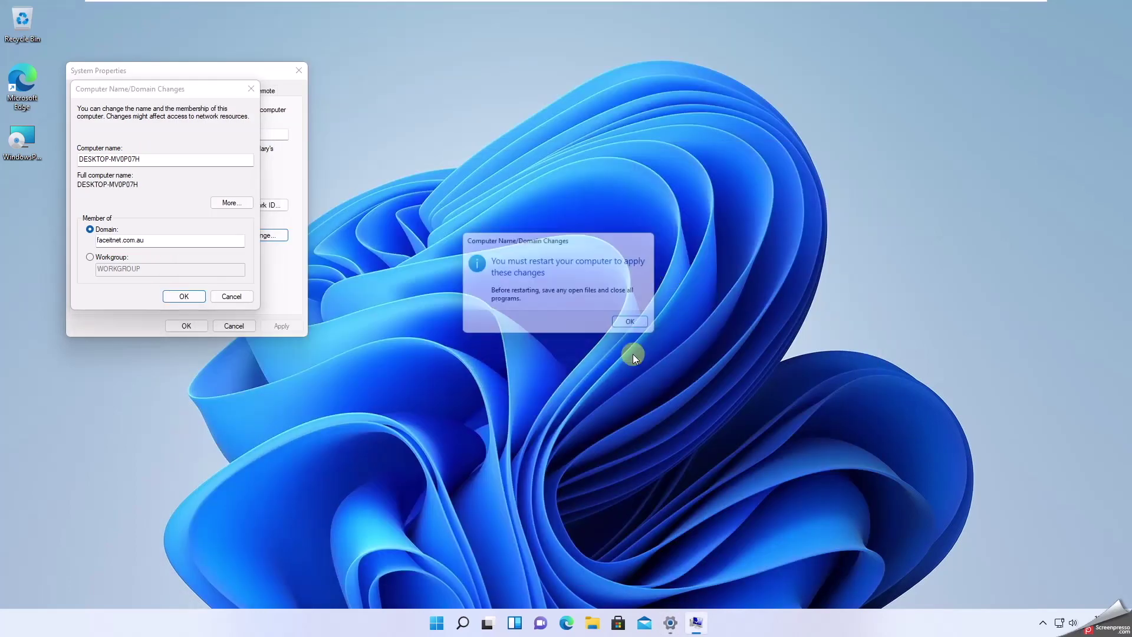
{"action": "left_click", "coordinate": [619, 328]}
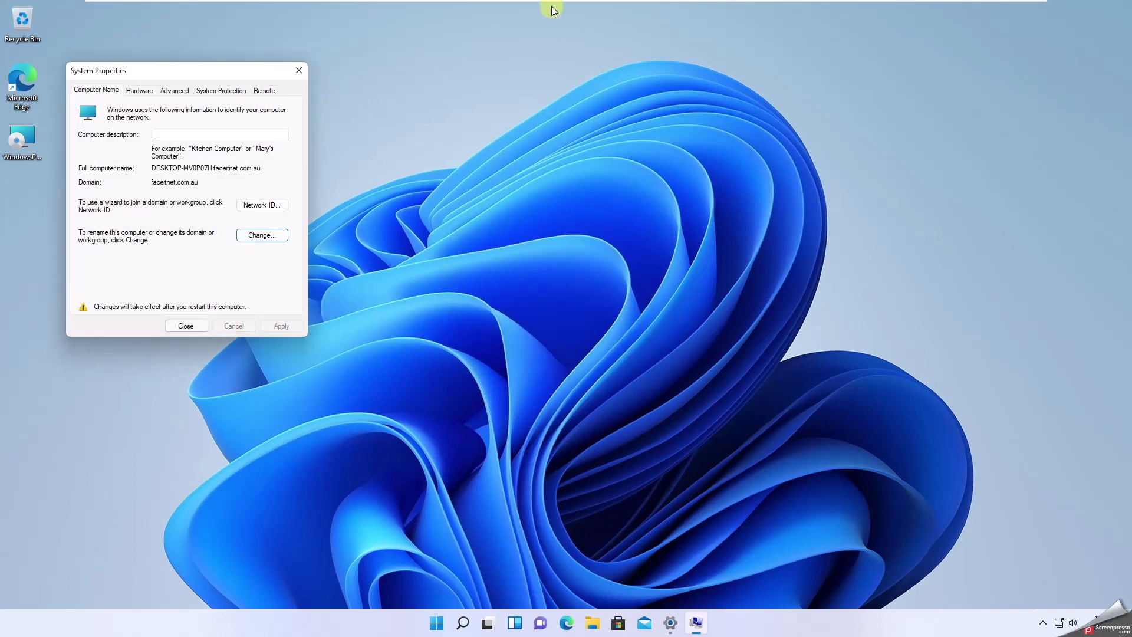
{"action": "key", "text": "alt"}
{"action": "left_click", "coordinate": [556, 7]}
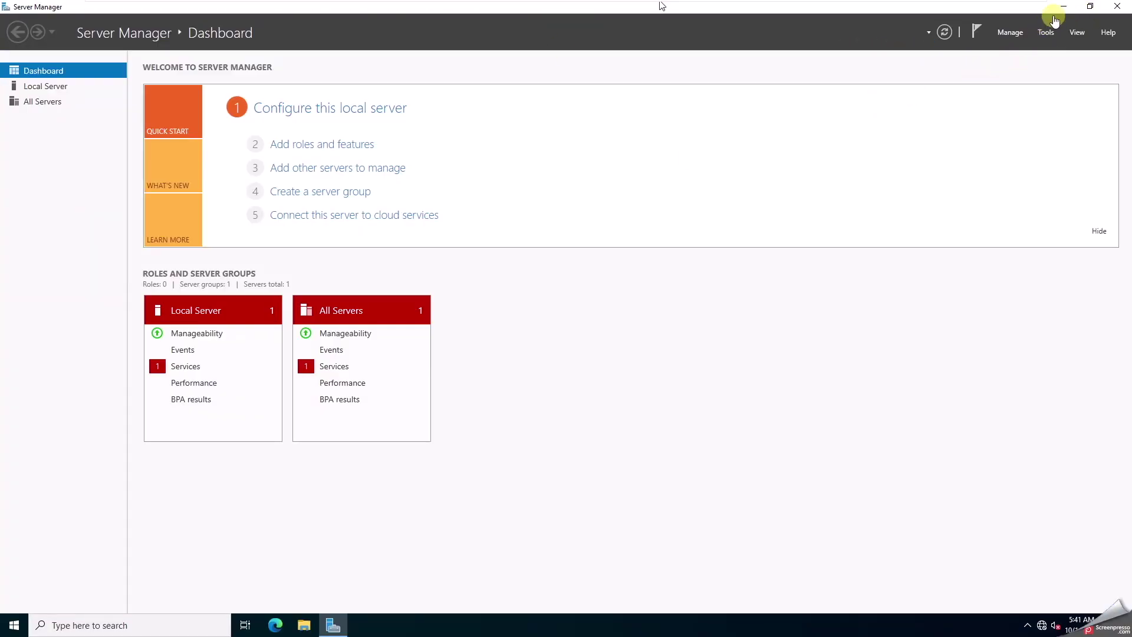
- Find the new Windows 11 computer account in the Computers container of Active Directory Users and Computers
{"action": "left_click", "coordinate": [1044, 34]}
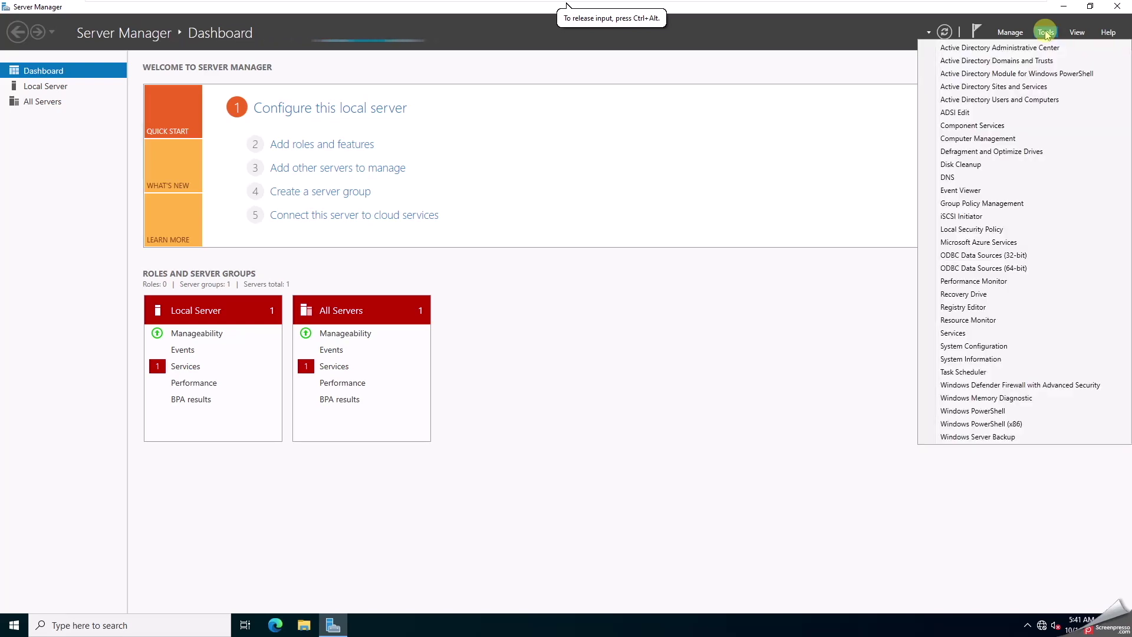
{"action": "left_click", "coordinate": [1007, 103]}
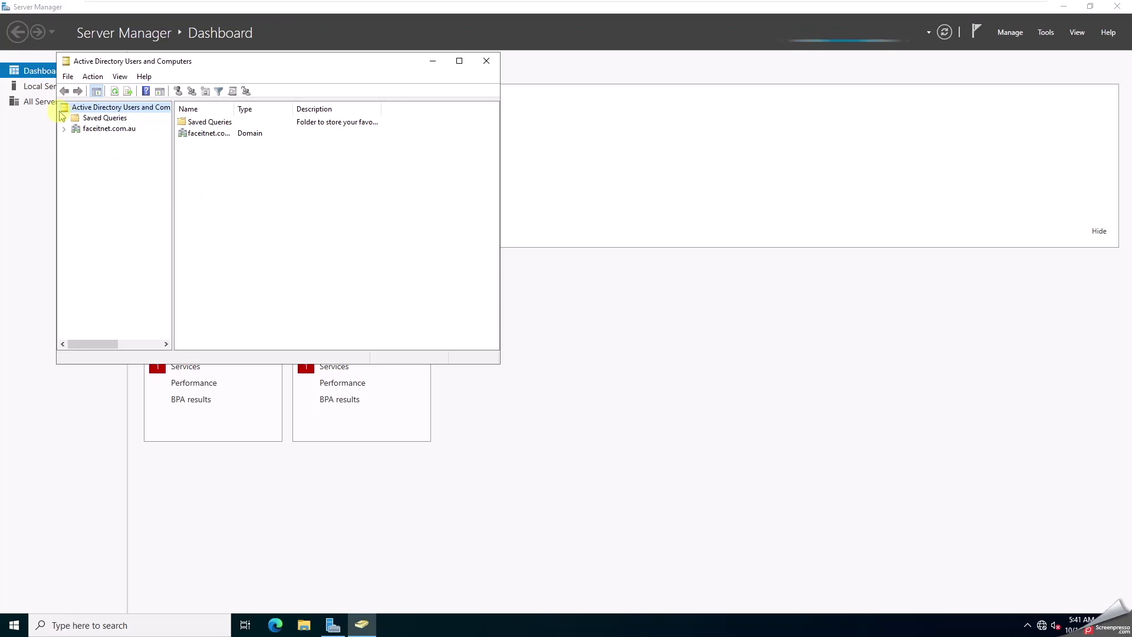
{"action": "left_click", "coordinate": [64, 128]}
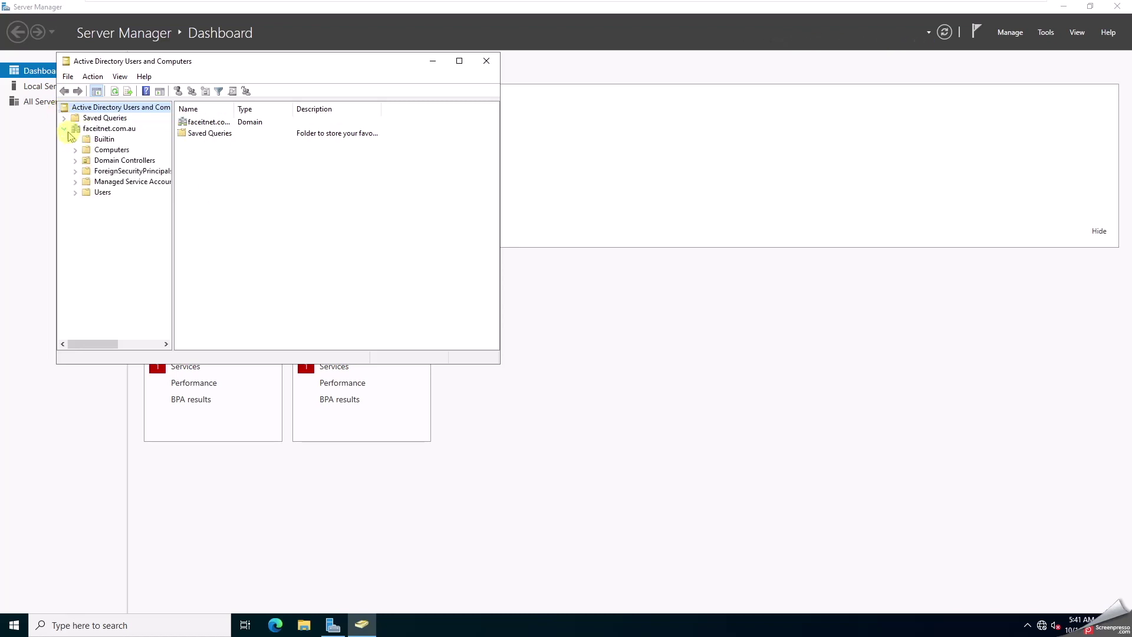
{"action": "left_click", "coordinate": [111, 149]}
{"action": "left_click", "coordinate": [199, 122]}
{"action": "left_click", "coordinate": [199, 122]}
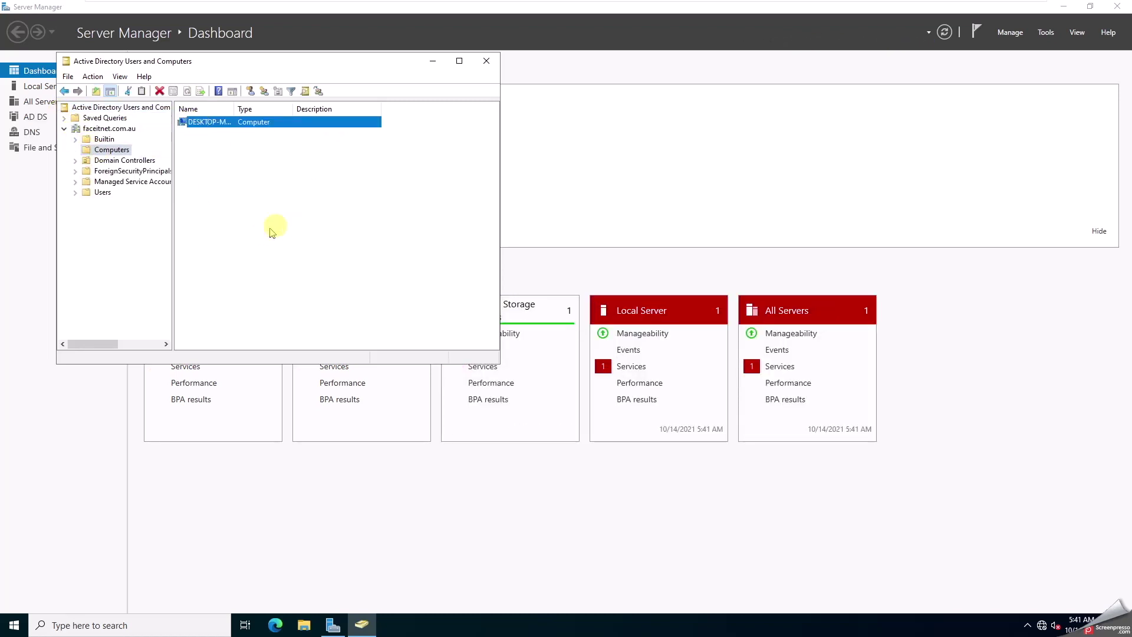
{"action": "left_click", "coordinate": [486, 60]}
- View the faceitnet.com.au forward lookup zone records on DO01 in DNS Manager, then close it
{"action": "left_click", "coordinate": [1045, 33]}
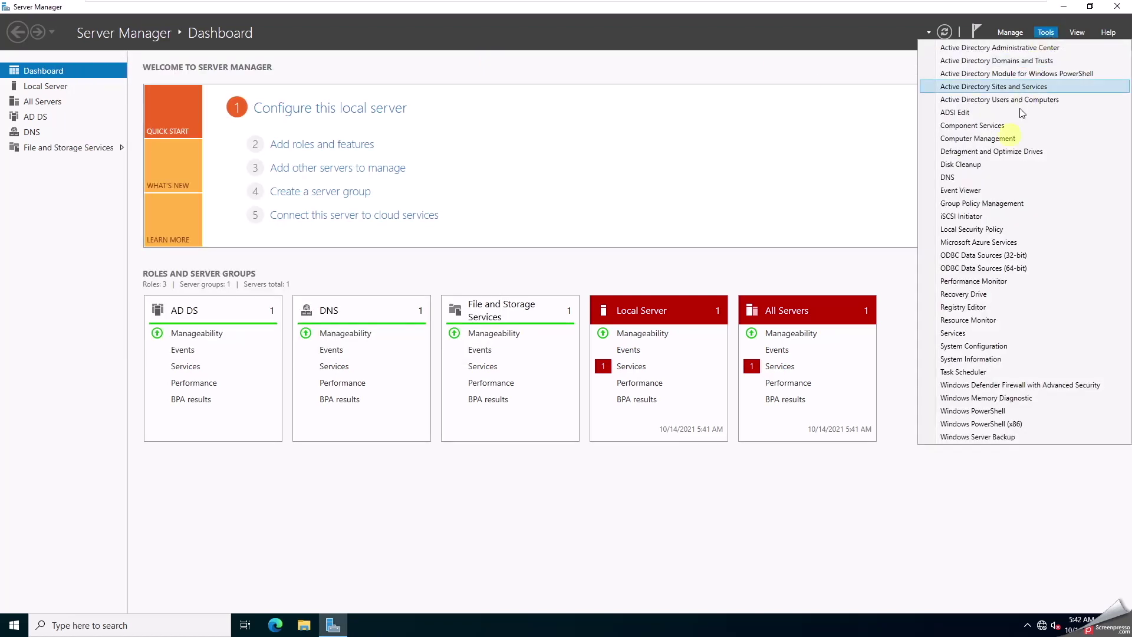
{"action": "left_click", "coordinate": [993, 179]}
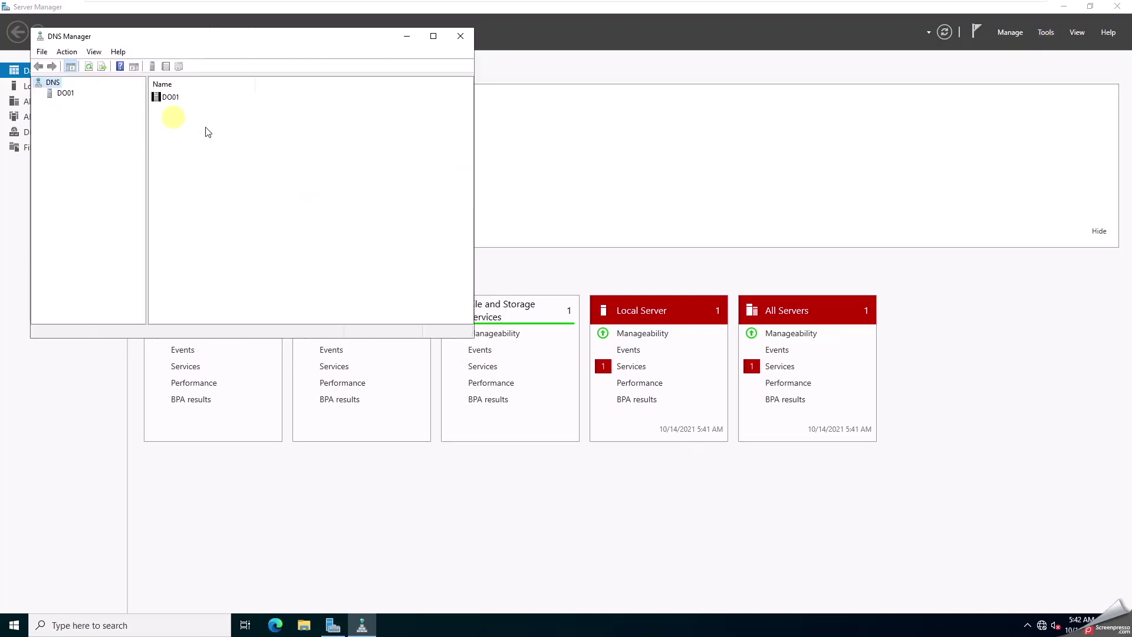
{"action": "double_click", "coordinate": [65, 93]}
{"action": "double_click", "coordinate": [171, 99]}
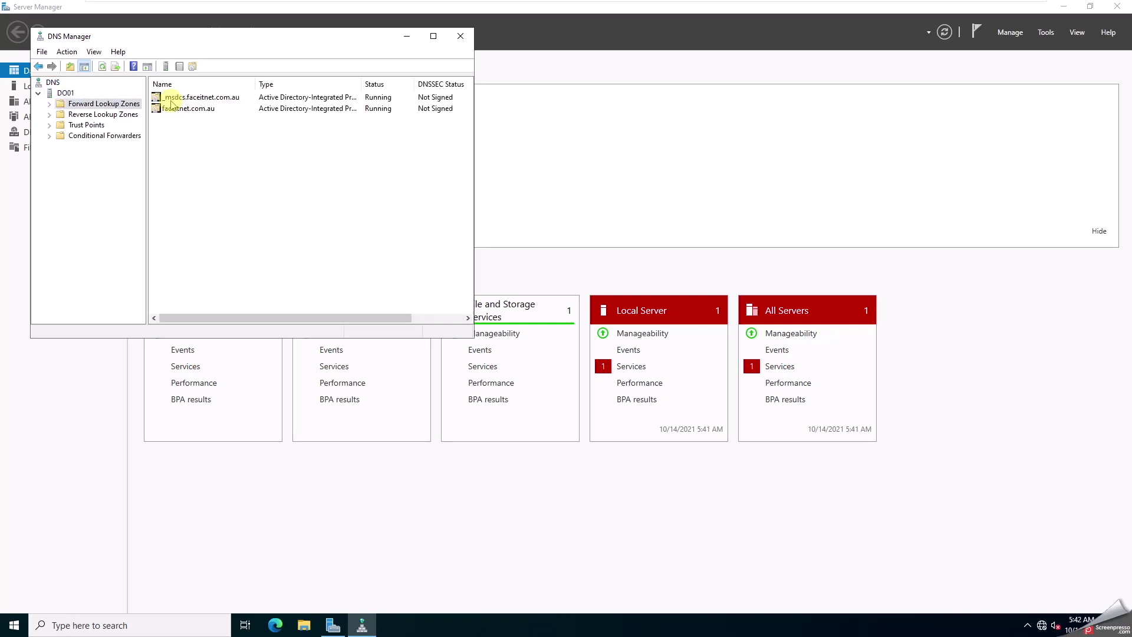
{"action": "double_click", "coordinate": [204, 108]}
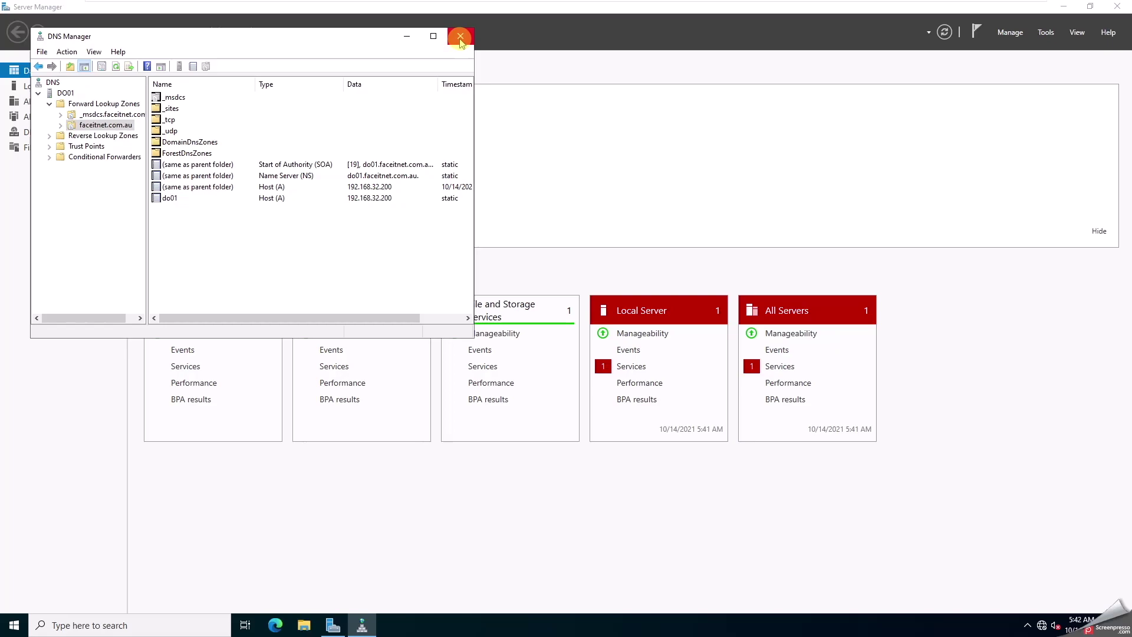
{"action": "left_click", "coordinate": [460, 36]}
- Close Server Manager, return to the Windows 11 VM, and close System Properties to restart it
{"action": "left_click", "coordinate": [1117, 6]}
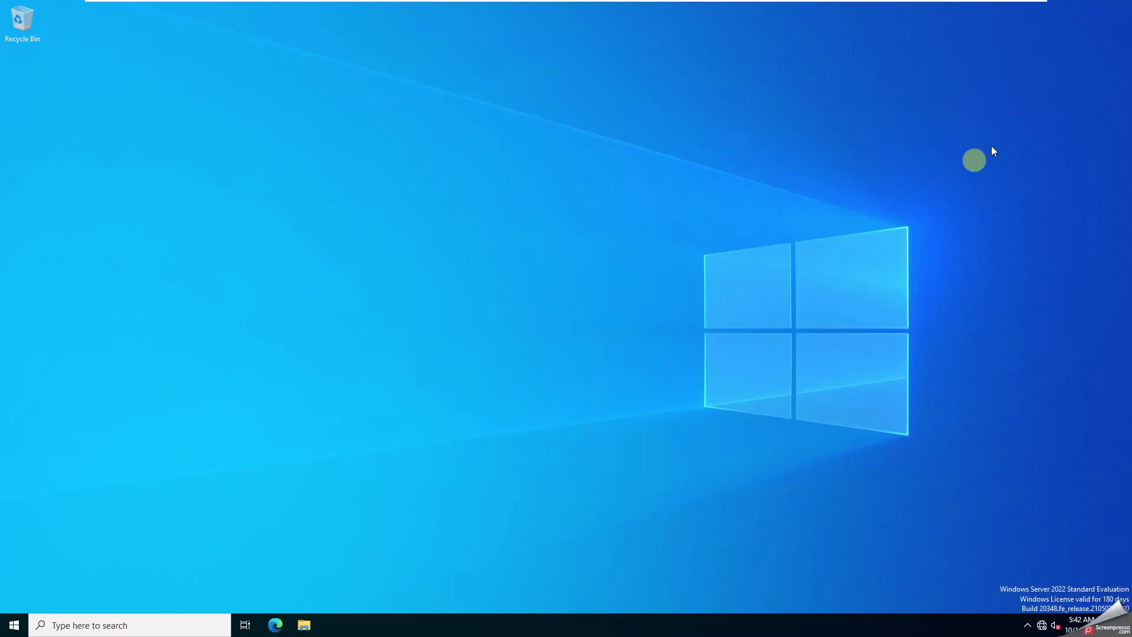
{"action": "mouse_move", "coordinate": [694, 5]}
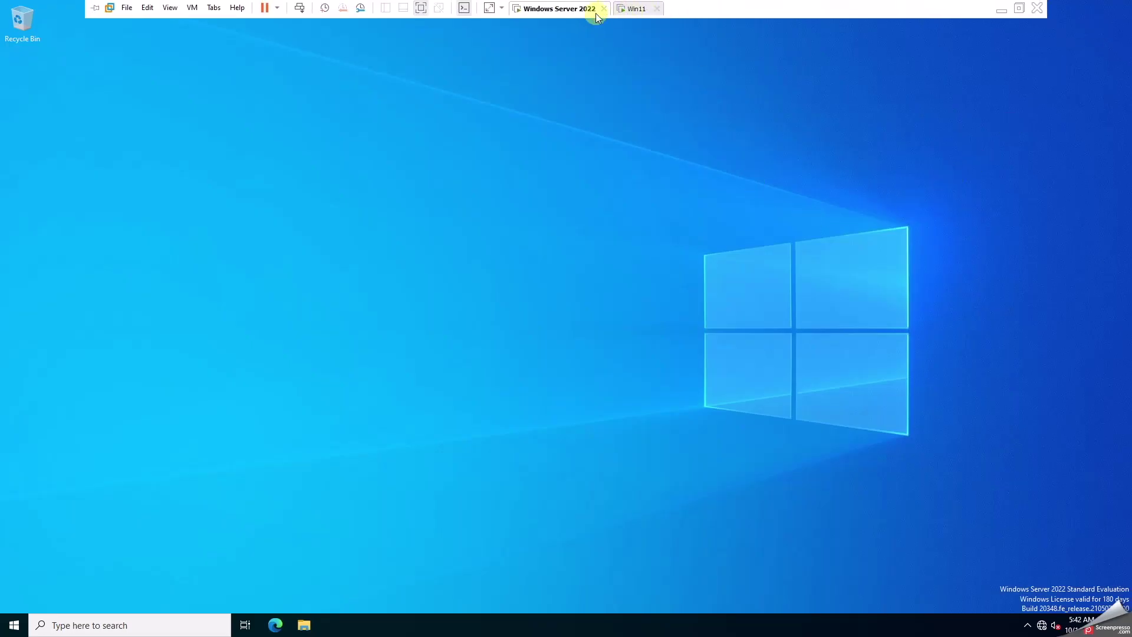
{"action": "left_click", "coordinate": [544, 96]}
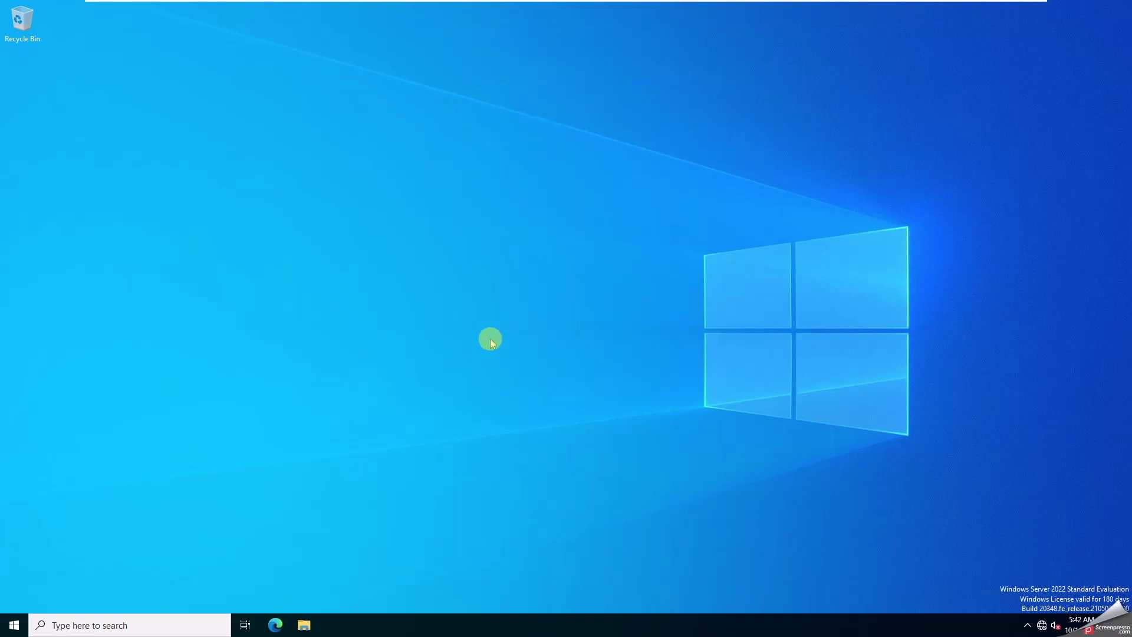
{"action": "mouse_move", "coordinate": [573, 1]}
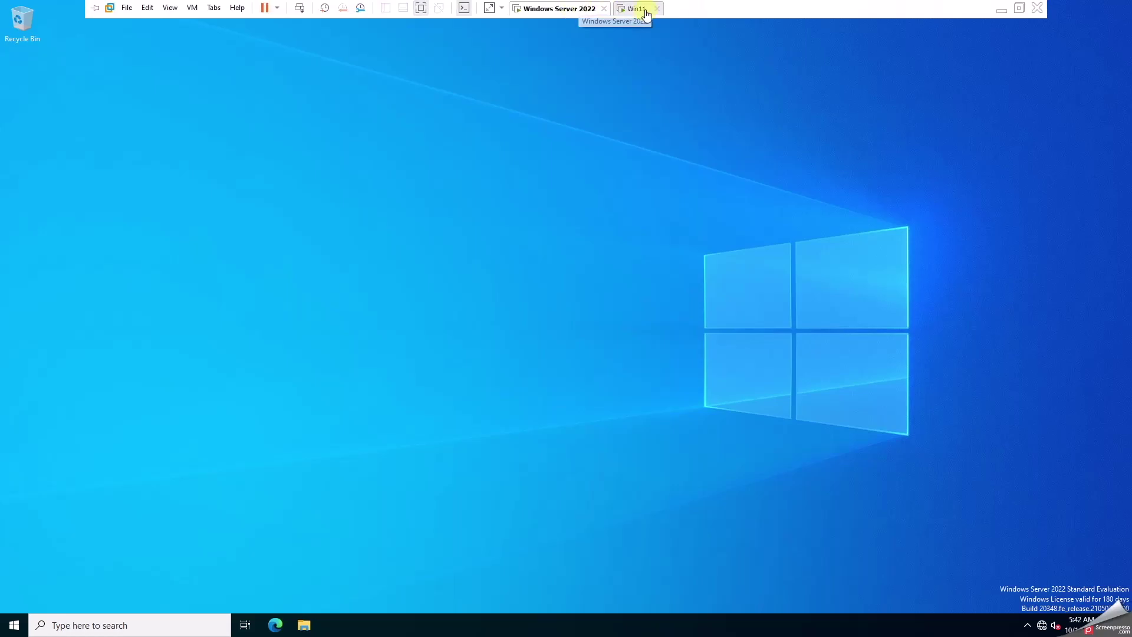
{"action": "left_click", "coordinate": [642, 9]}
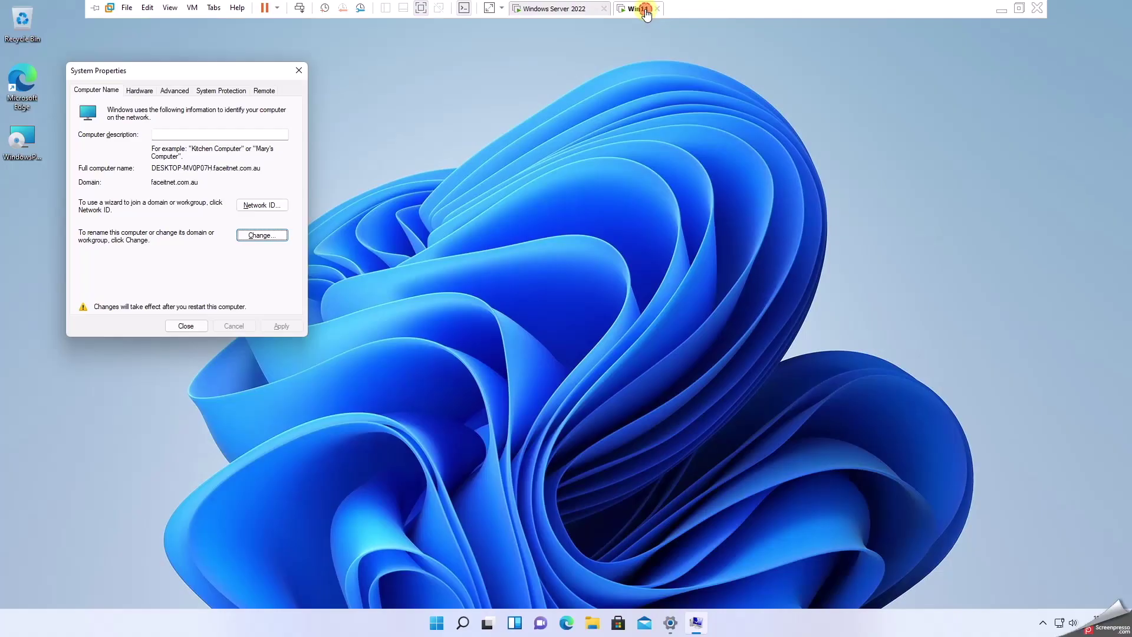
{"action": "left_click", "coordinate": [188, 327]}
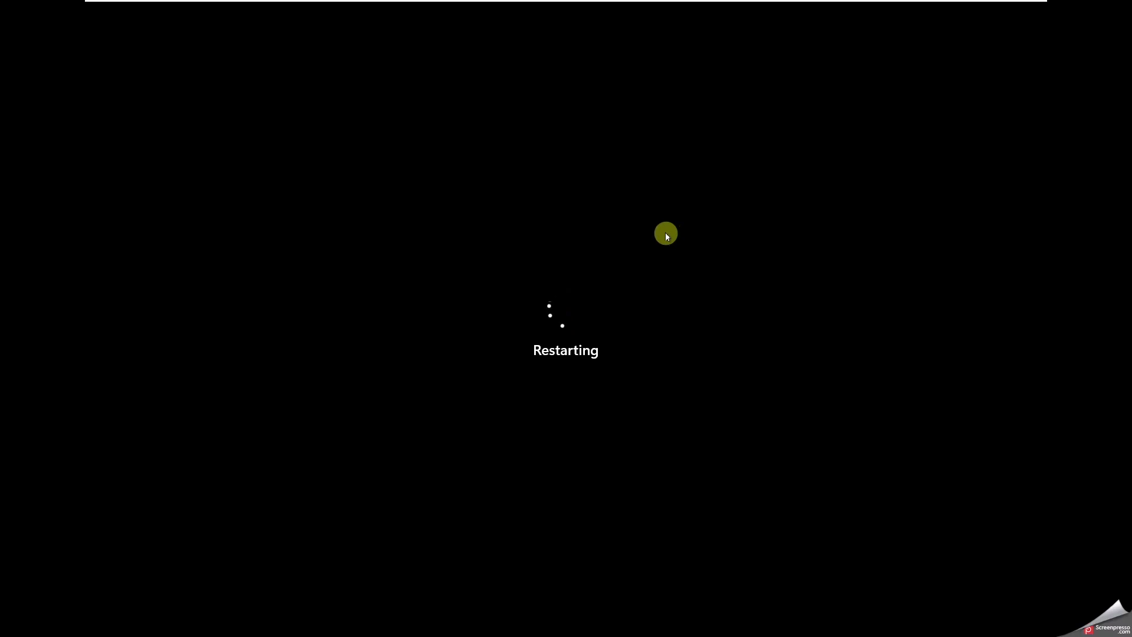
- Sign in through Other user as faceitnet\Administrator with the domain password
{"action": "mouse_move", "coordinate": [751, 7]}
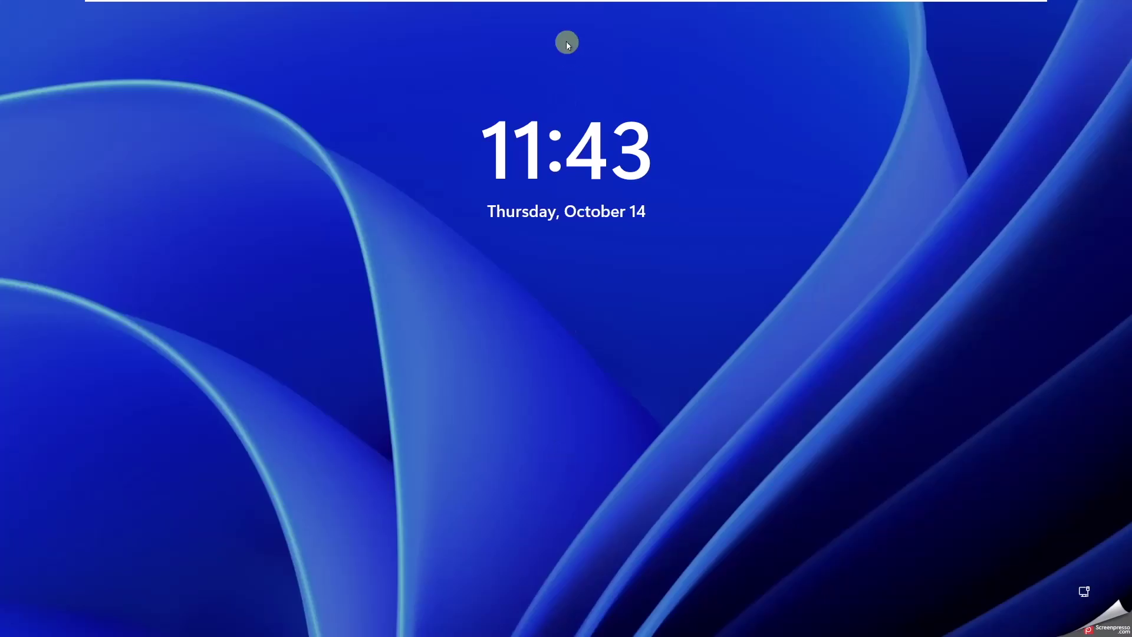
{"action": "left_click_drag", "start_coordinate": [546, 364], "coordinate": [523, 72]}
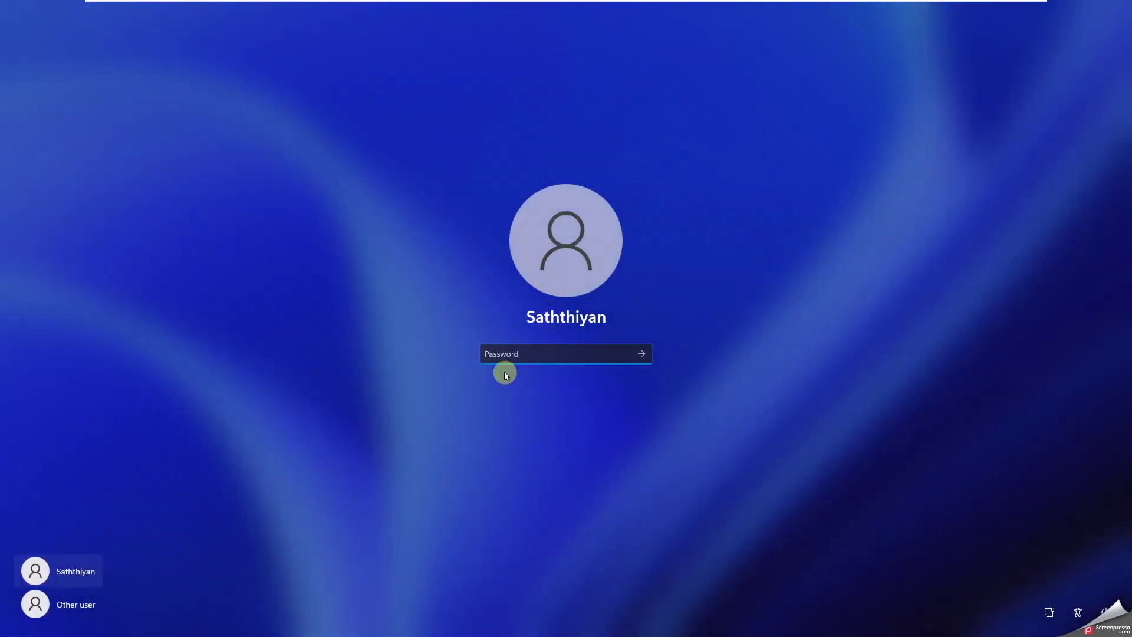
{"action": "left_click", "coordinate": [68, 601]}
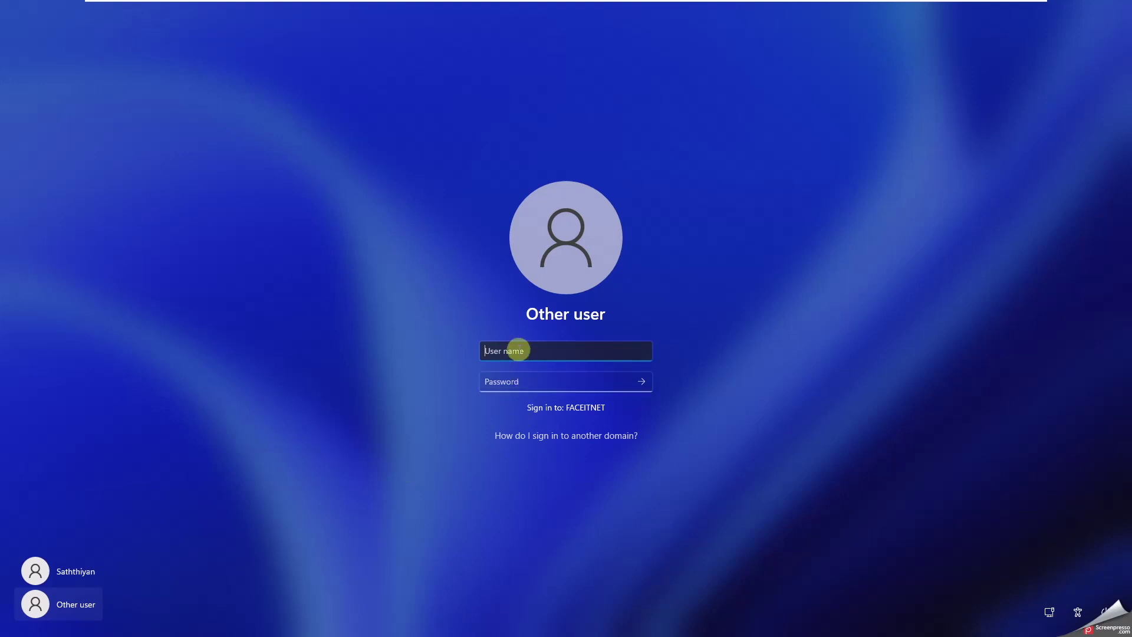
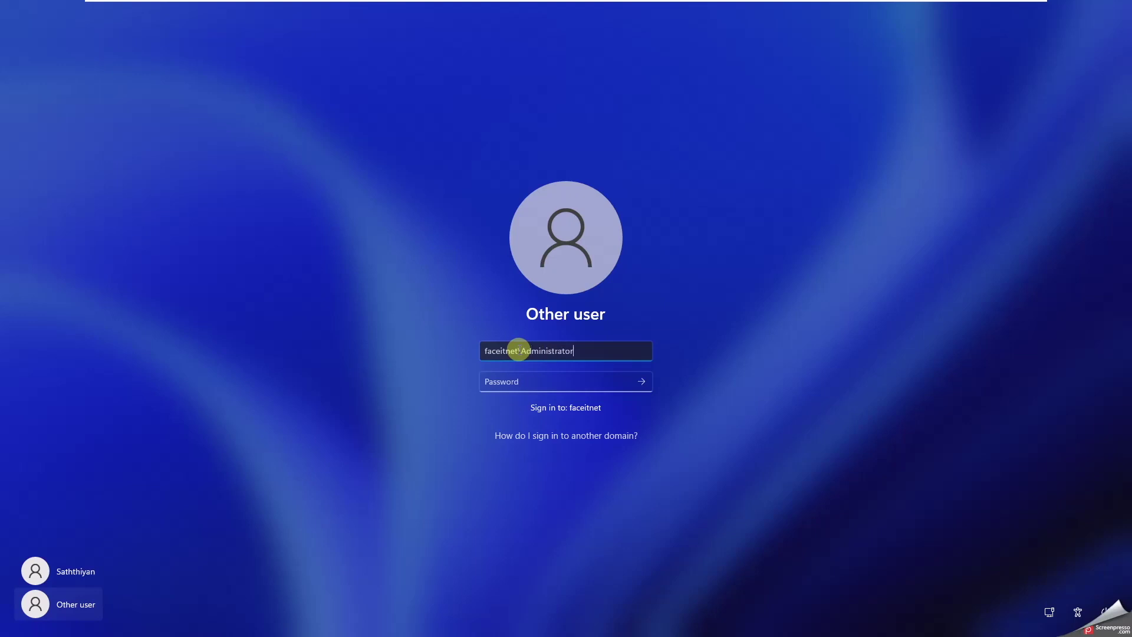
{"action": "key", "text": "Tab"}
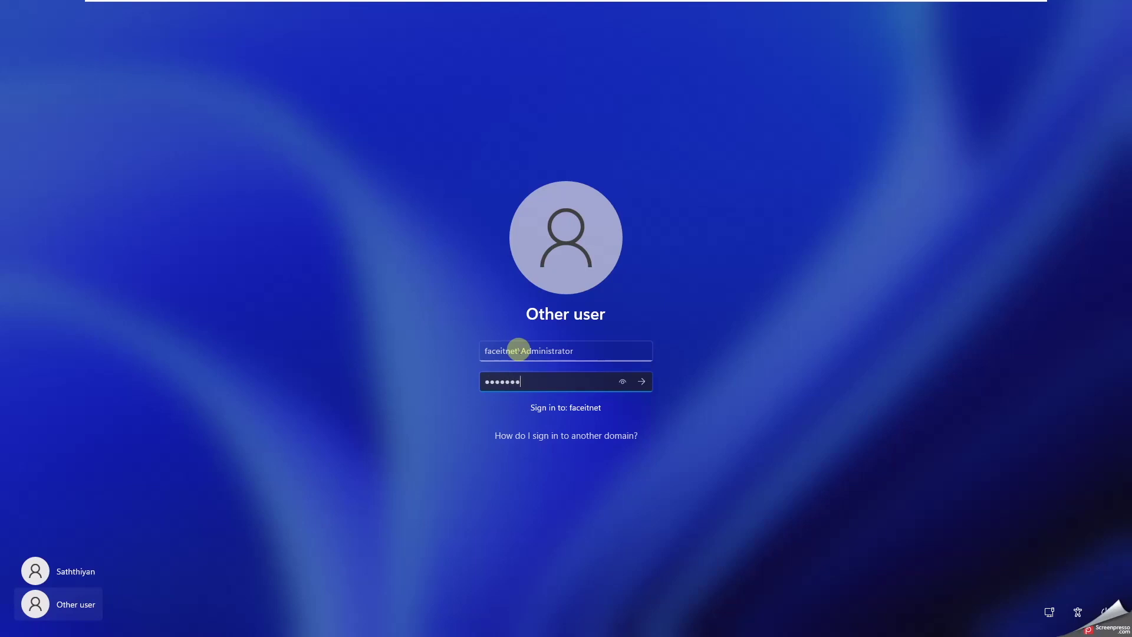
{"action": "key", "text": "Return"}
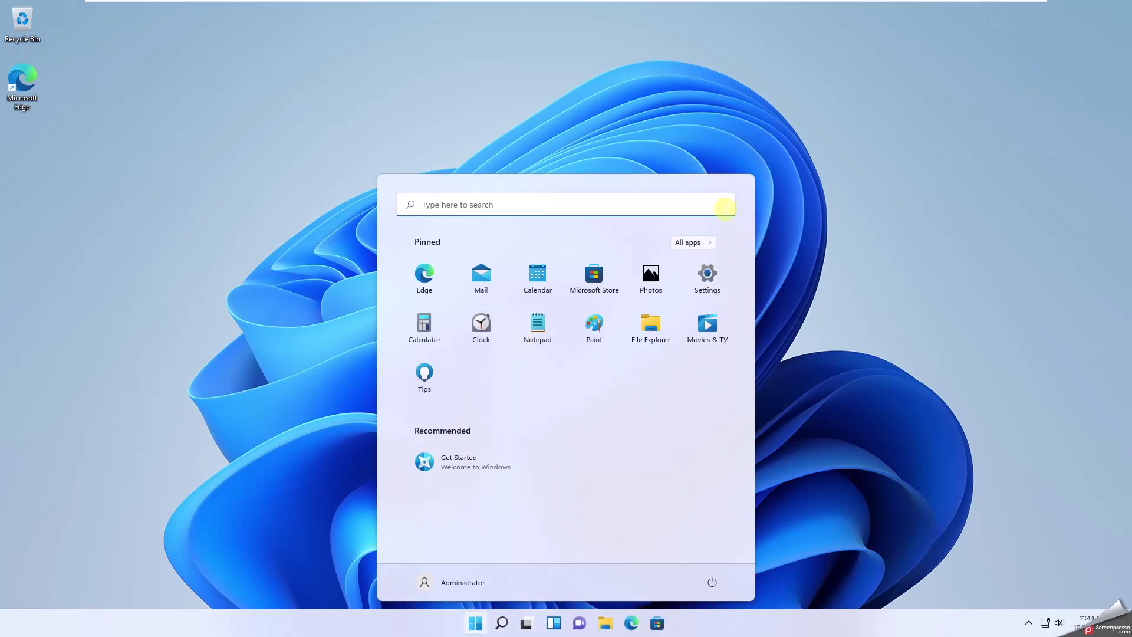
- Look over the Start menu and Chat, then view This PC's folders and drives in File Explorer
{"action": "left_click", "coordinate": [475, 623]}
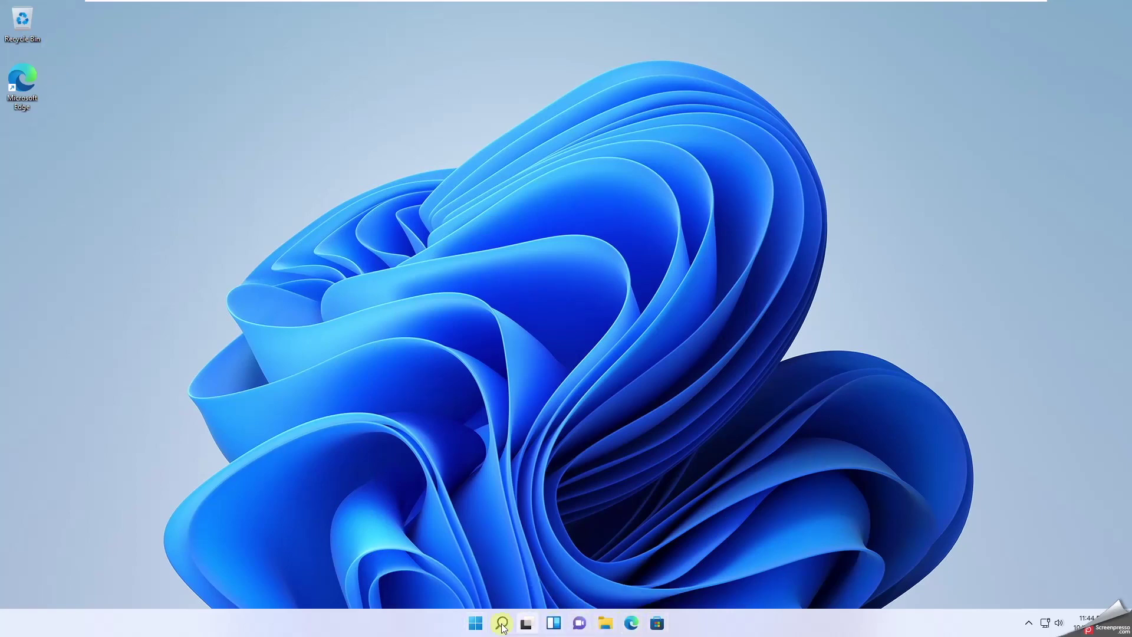
{"action": "left_click", "coordinate": [581, 622]}
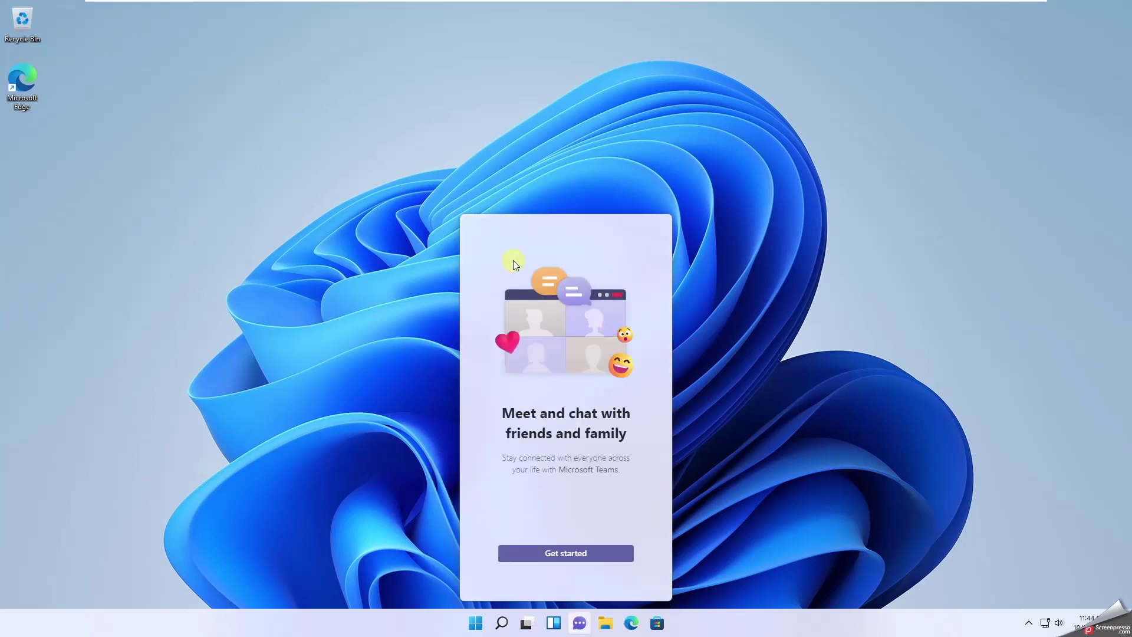
{"action": "left_click", "coordinate": [763, 434]}
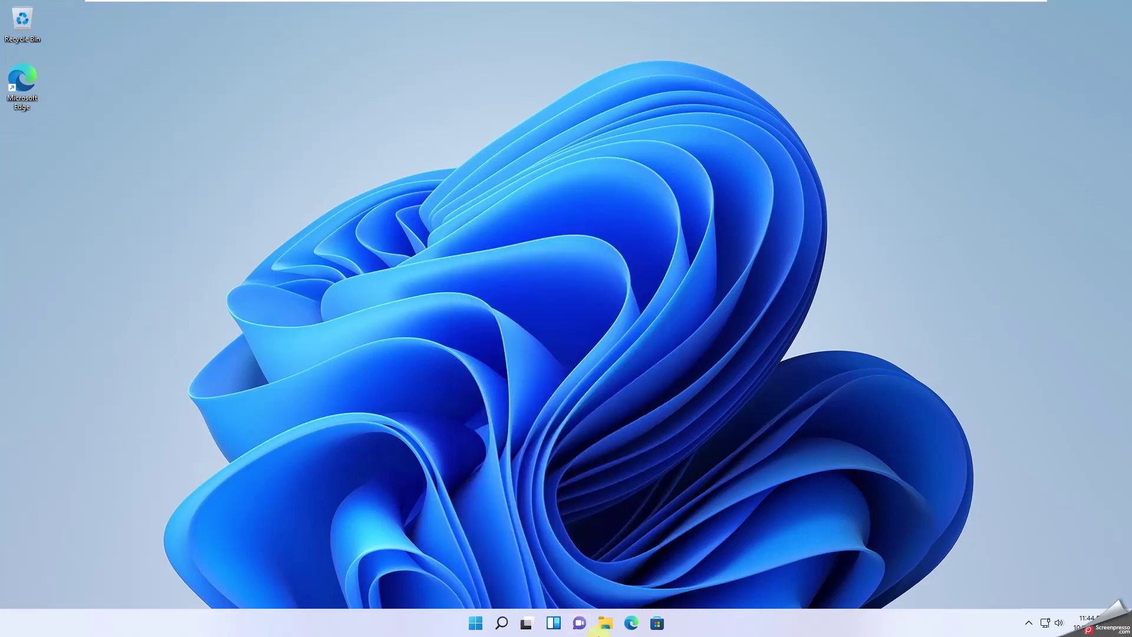
{"action": "left_click", "coordinate": [475, 622]}
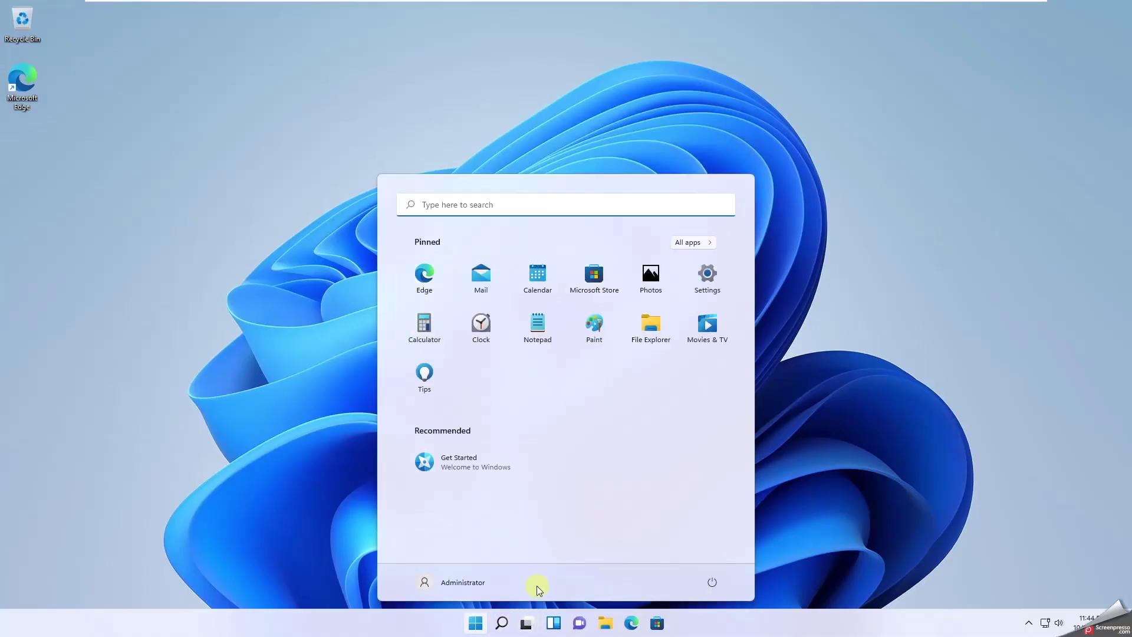
{"action": "left_click", "coordinate": [613, 630]}
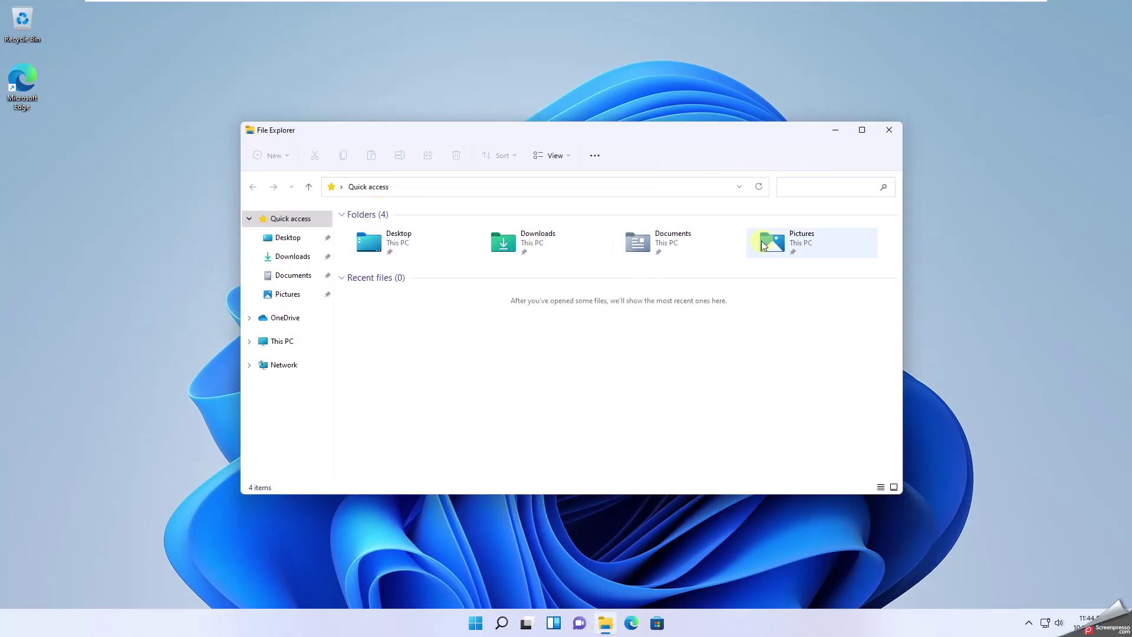
{"action": "left_click", "coordinate": [294, 348]}
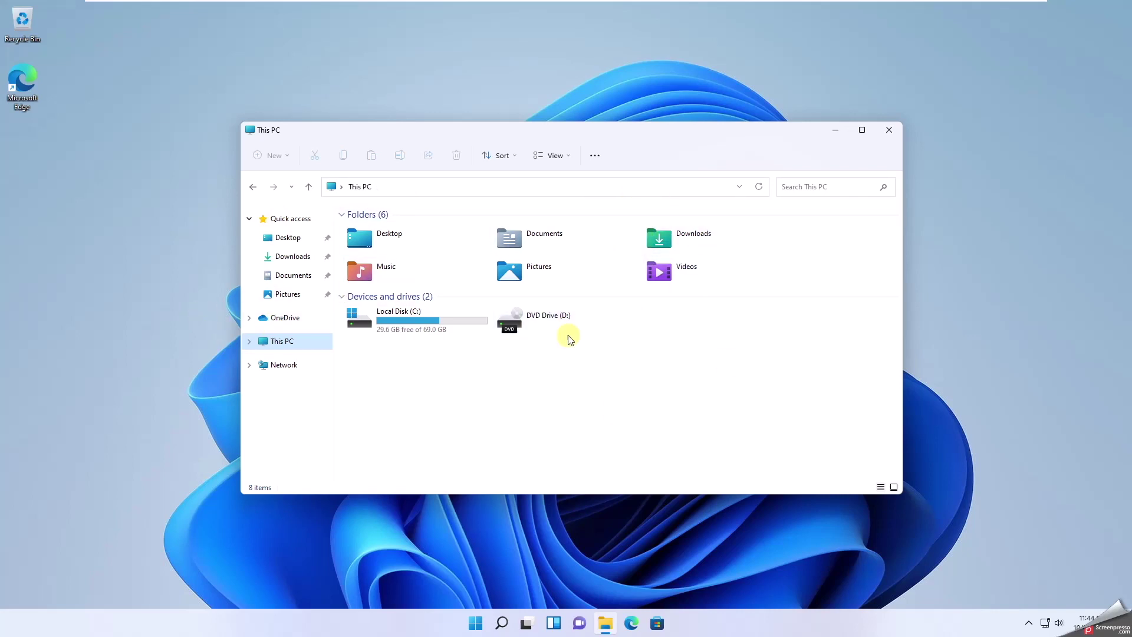
{"action": "left_click", "coordinate": [887, 130]}
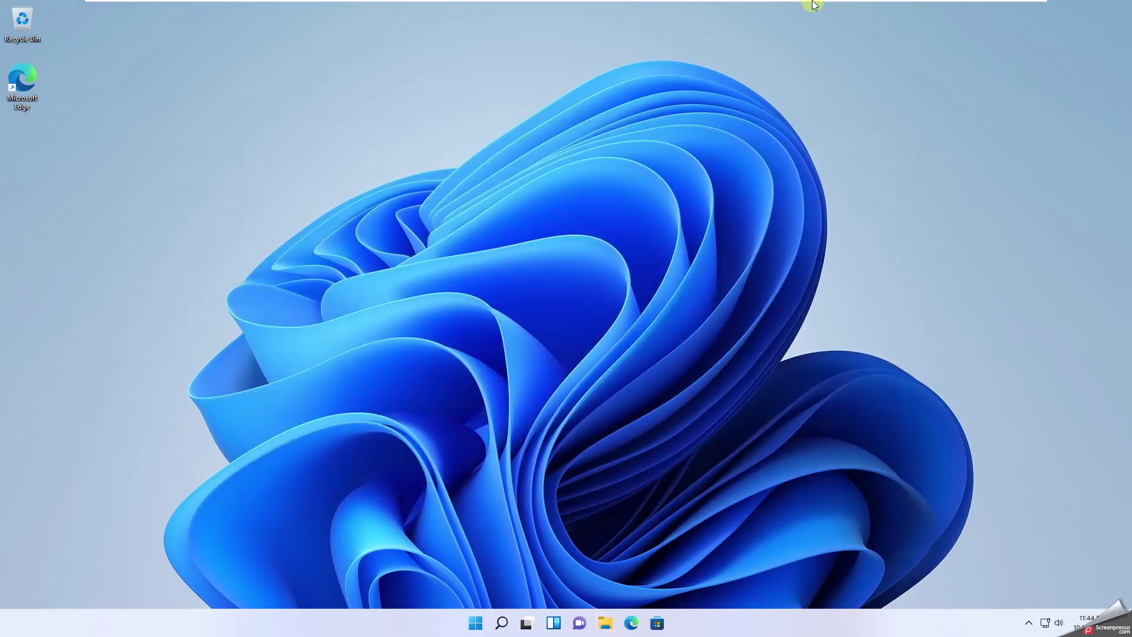
{"action": "mouse_move", "coordinate": [812, 2]}
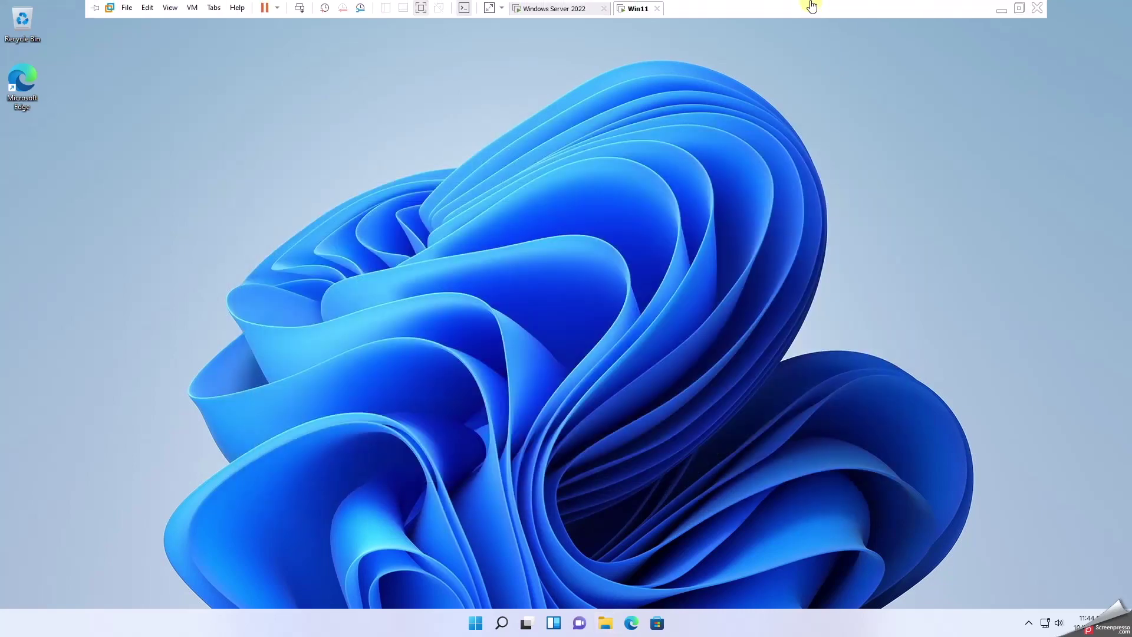
{"action": "left_click", "coordinate": [534, 8]}
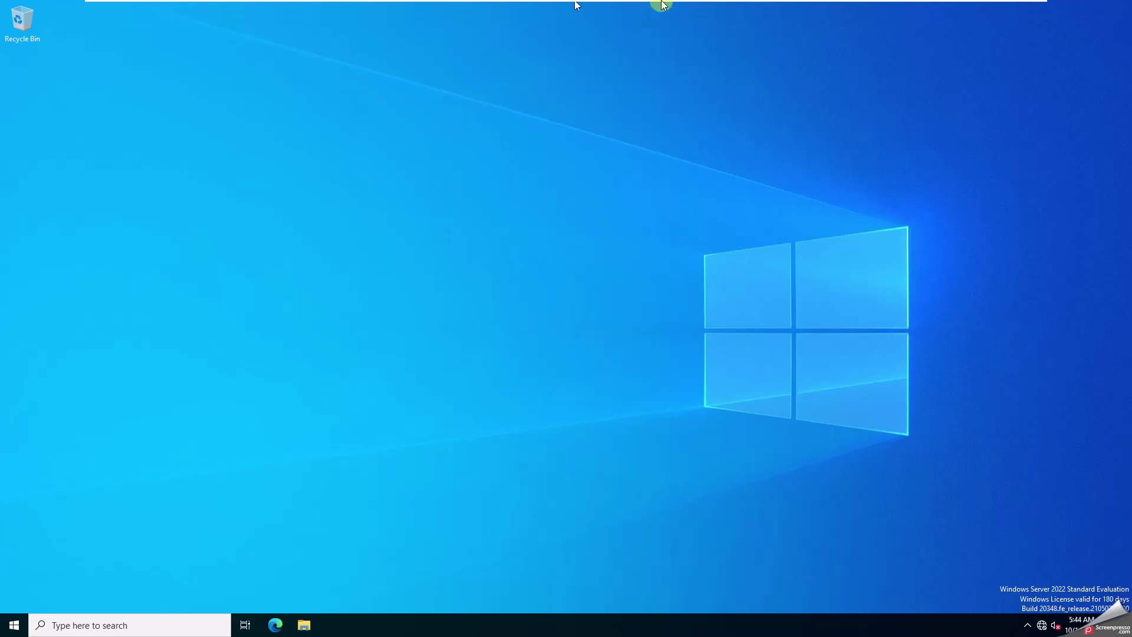
{"action": "left_click", "coordinate": [632, 10]}
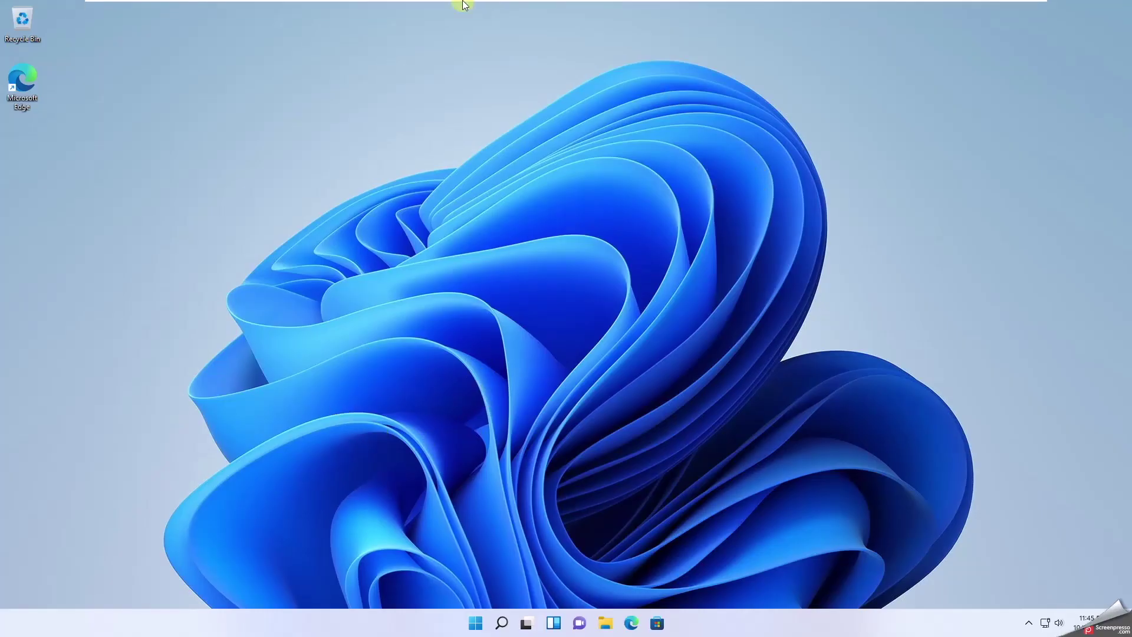
{"action": "mouse_move", "coordinate": [465, 2]}
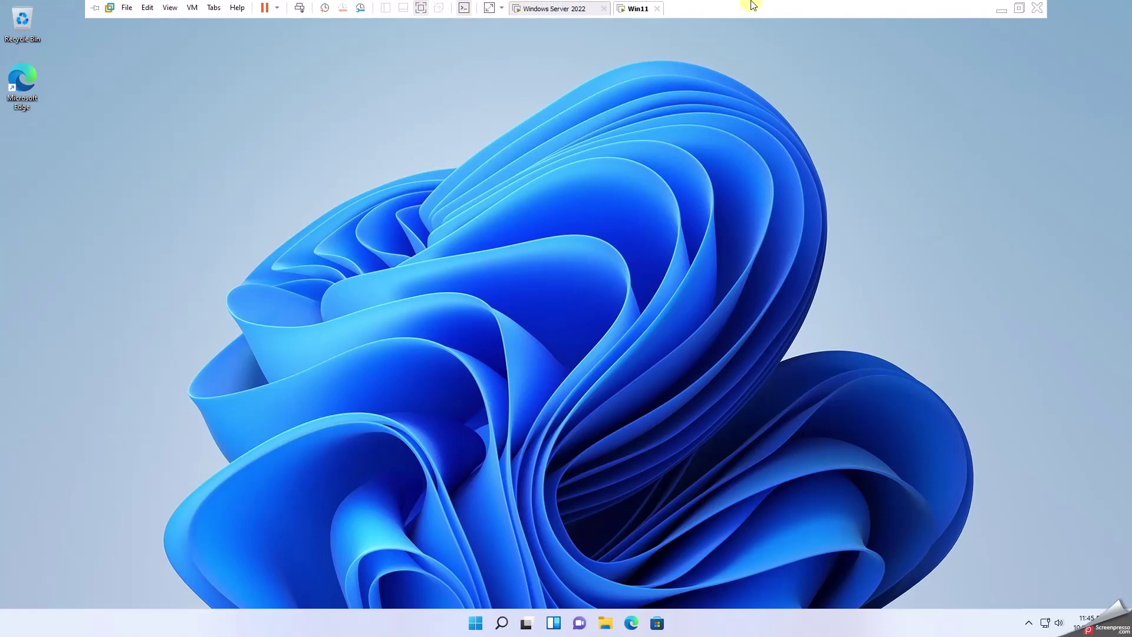